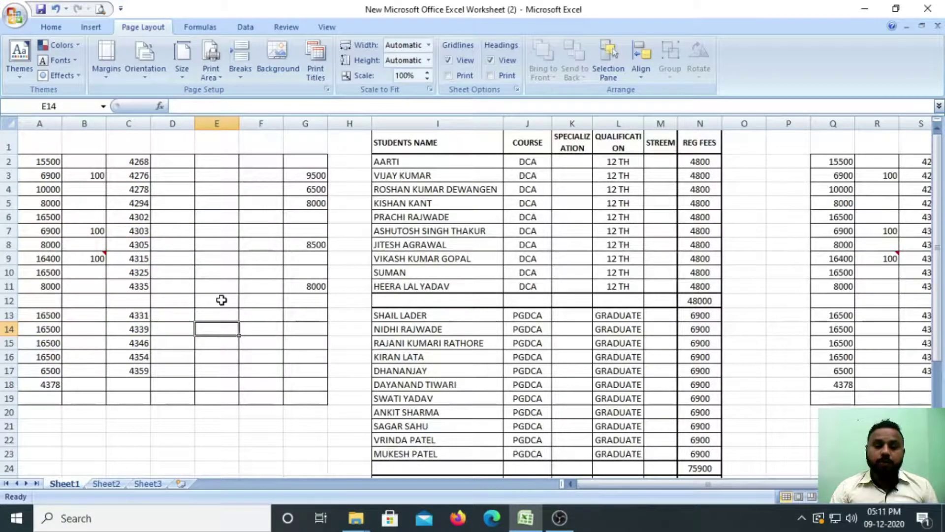
# Step: Apply the Last Custom Setting margins to the sheet and replace them with the Normal margins preset
pyautogui.scroll(-4, 220, 301)
pyautogui.scroll(-1, 221, 300)
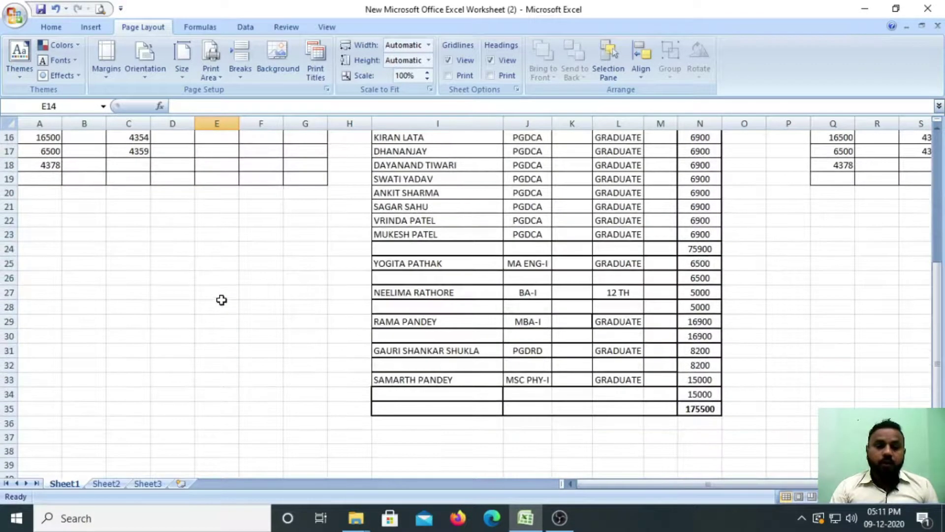
pyautogui.click(84, 249)
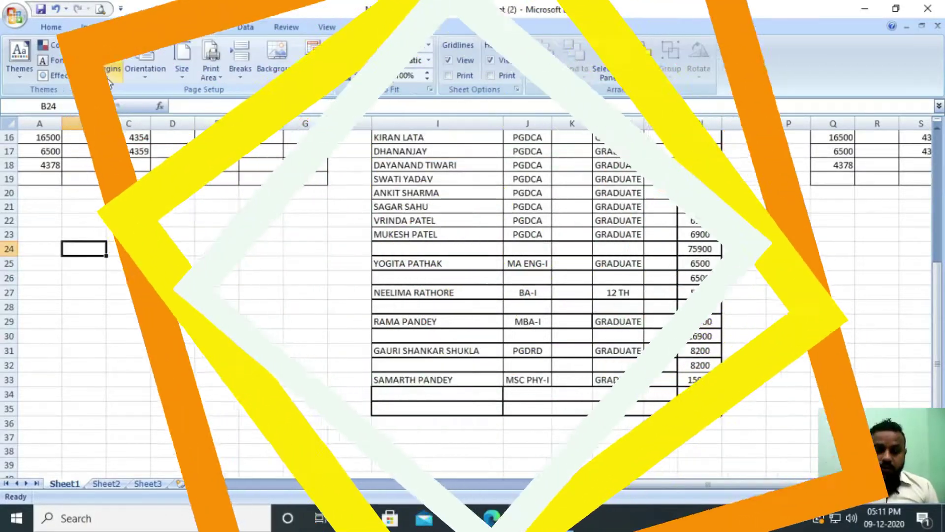
pyautogui.click(105, 78)
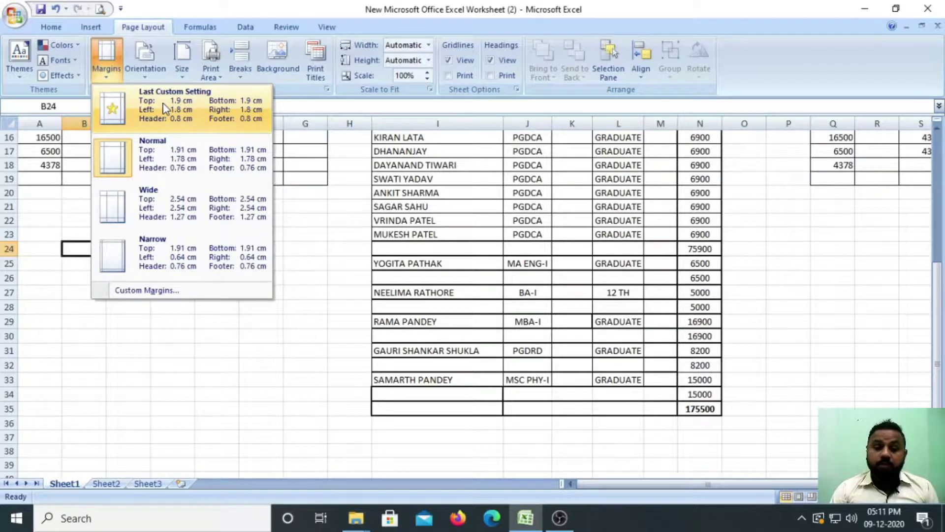
pyautogui.click(165, 108)
pyautogui.click(177, 219)
pyautogui.click(105, 79)
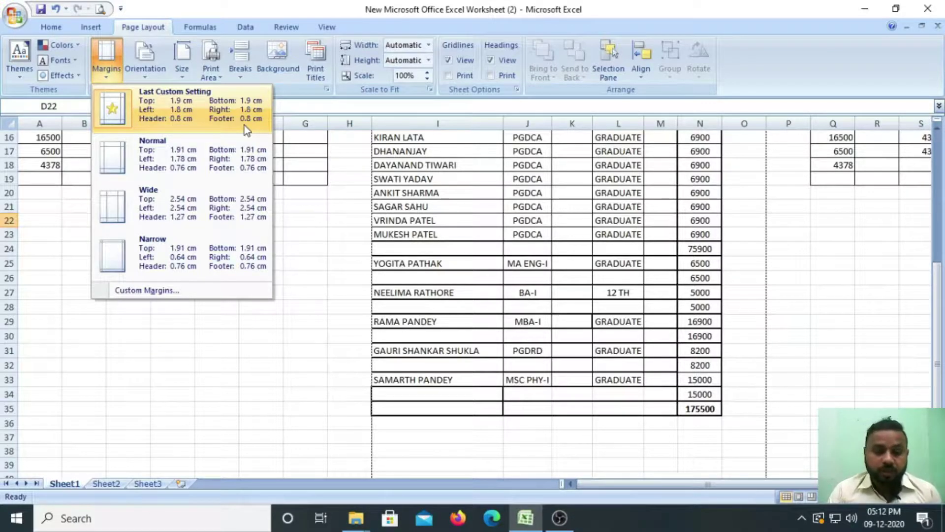
pyautogui.click(217, 155)
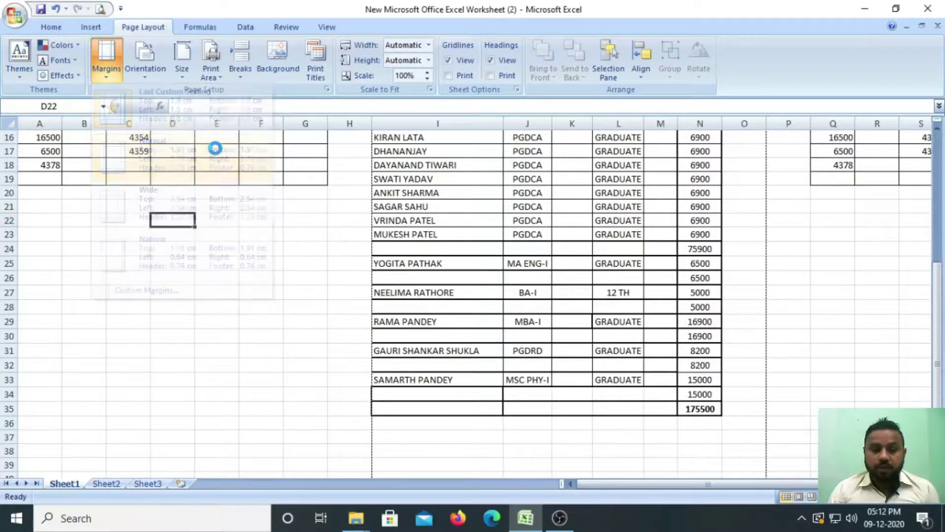
# Step: Set custom page margins of 15.9 cm at the top and 7.4 cm at the bottom
pyautogui.click(110, 69)
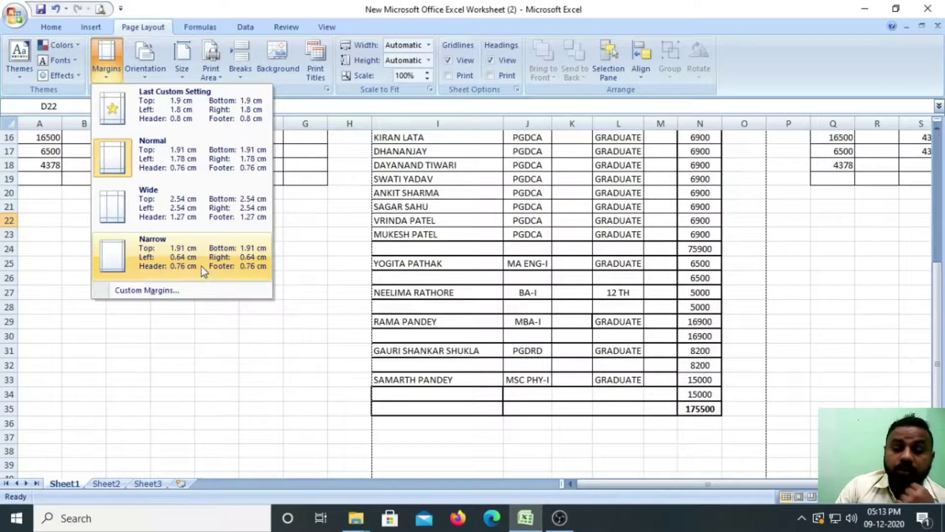
pyautogui.click(133, 295)
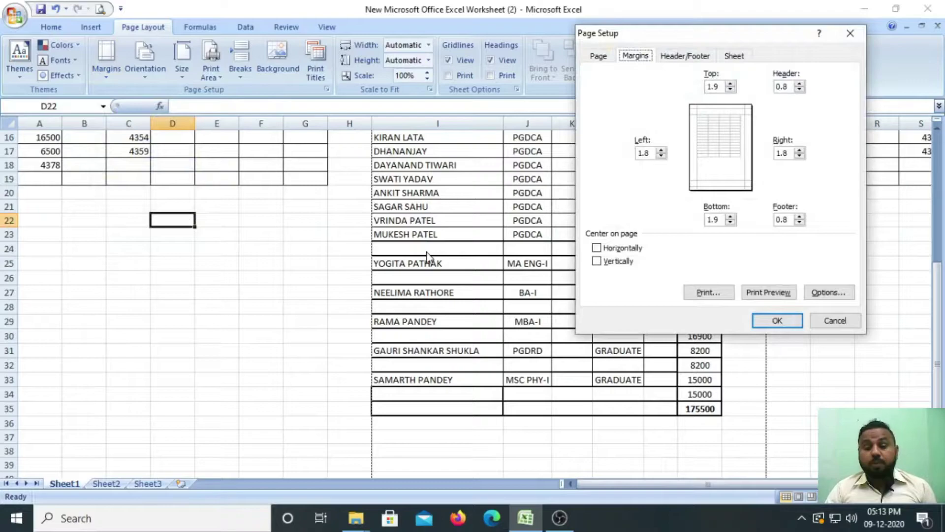
pyautogui.click(731, 85)
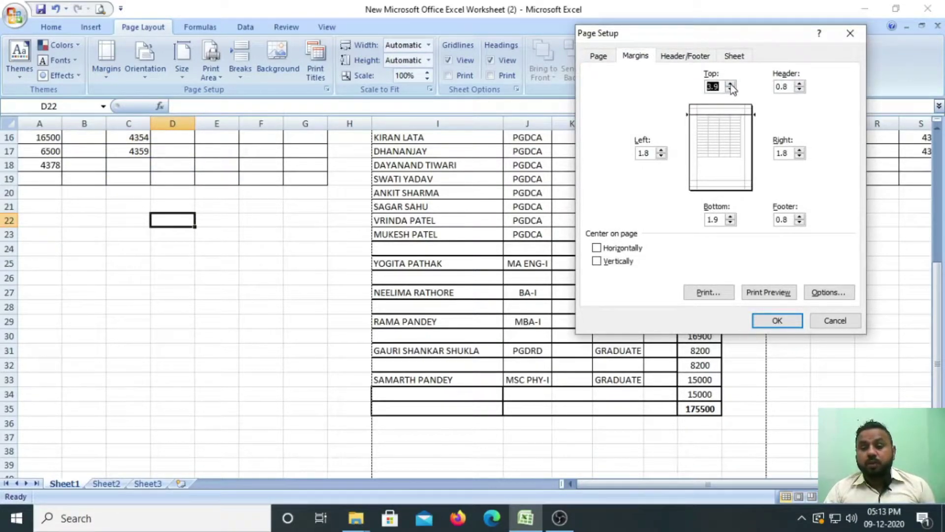
pyautogui.click(732, 85)
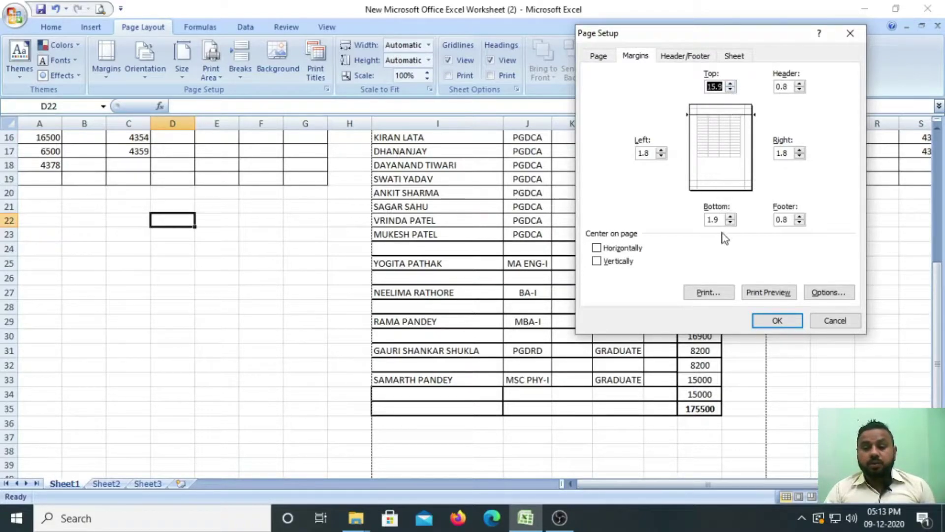
pyautogui.click(732, 218)
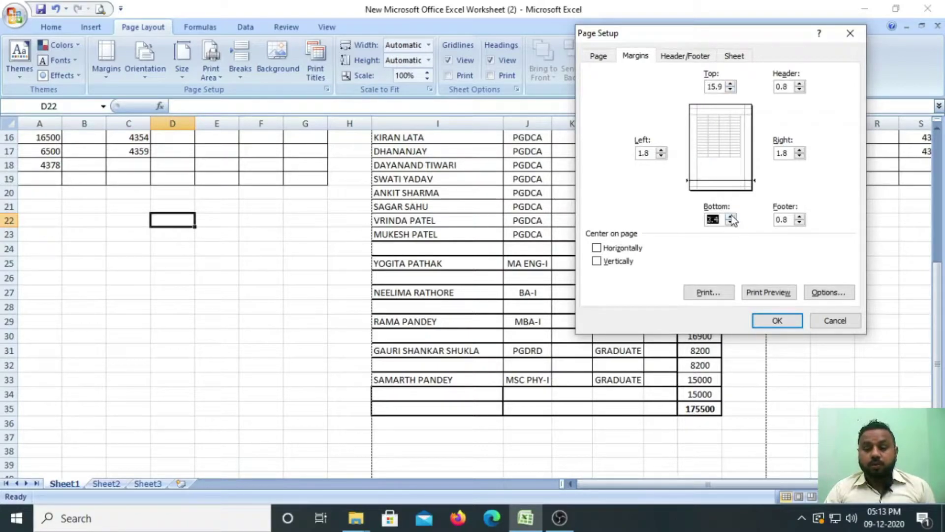
pyautogui.click(733, 217)
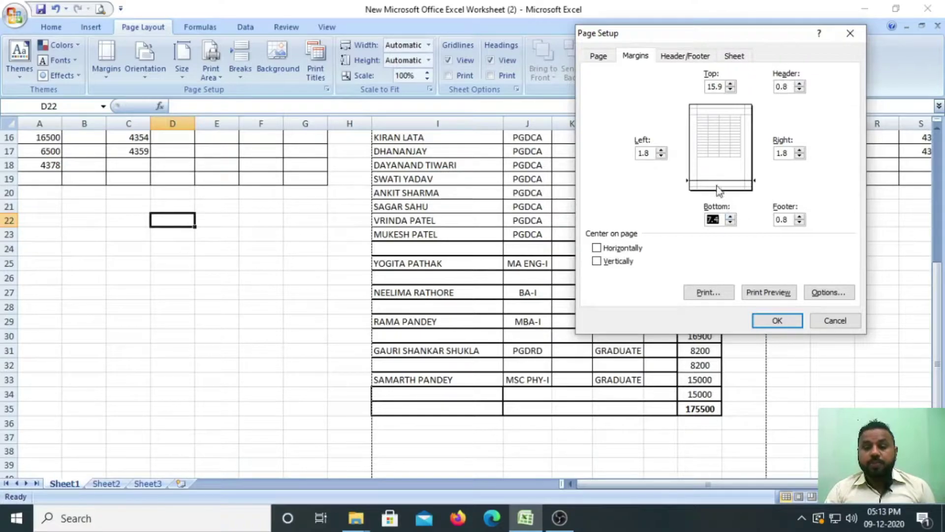
# Step: Set the left margin to 16.8 cm and the right margin to 17.8 cm, and try to apply the margins
pyautogui.click(662, 151)
pyautogui.click(662, 151)
pyautogui.click(662, 150)
pyautogui.click(800, 156)
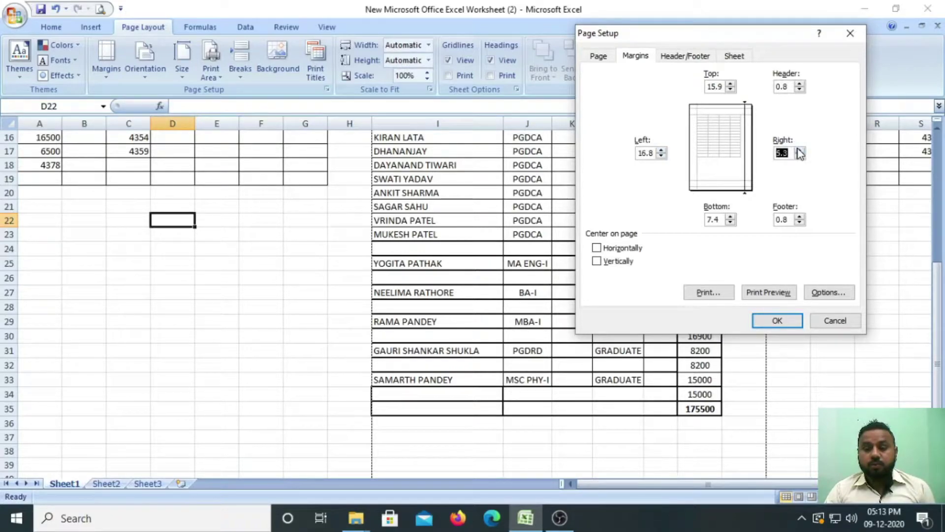
pyautogui.click(799, 150)
pyautogui.click(798, 150)
pyautogui.click(799, 149)
pyautogui.click(798, 150)
pyautogui.click(798, 149)
pyautogui.click(799, 150)
pyautogui.click(799, 150)
pyautogui.click(799, 150)
pyautogui.click(799, 150)
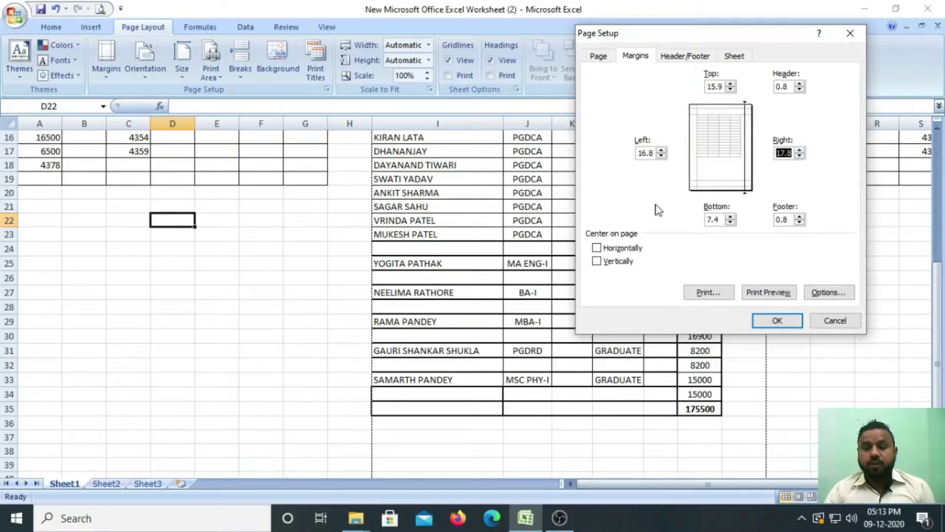
pyautogui.click(778, 323)
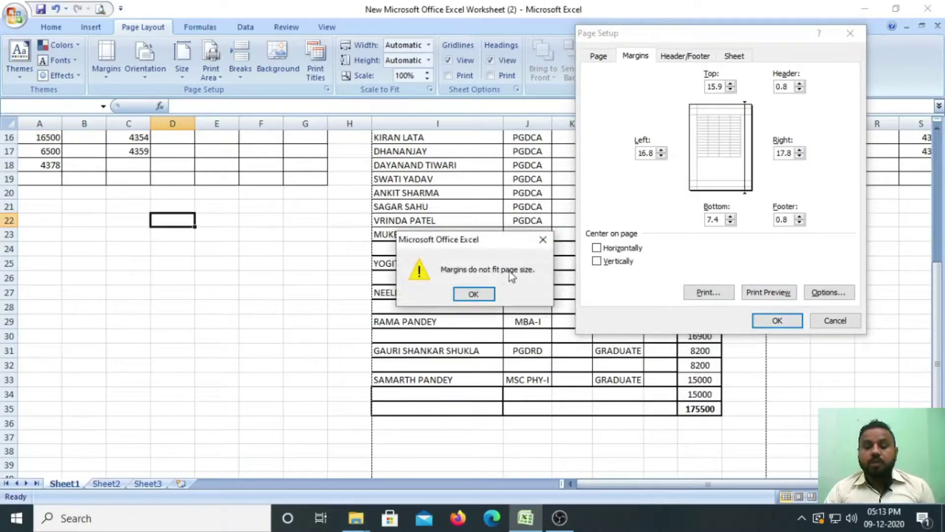
pyautogui.click(474, 296)
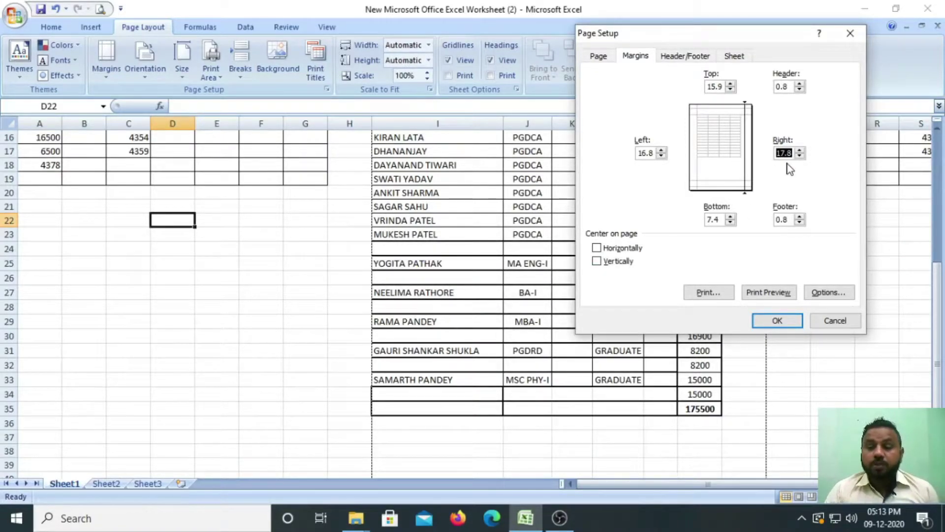
# Step: Reduce the right and left page margins to 1.8 cm each
pyautogui.click(800, 156)
pyautogui.click(800, 156)
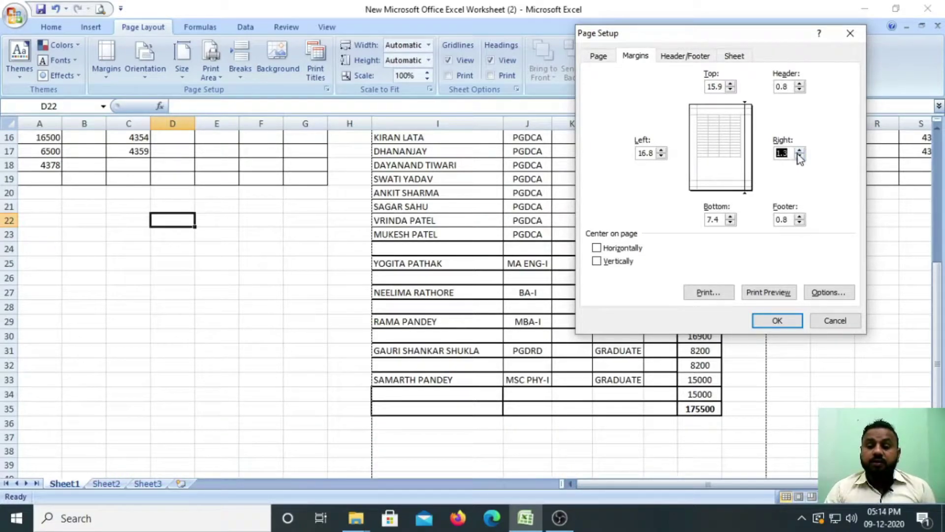
pyautogui.click(800, 156)
pyautogui.click(662, 156)
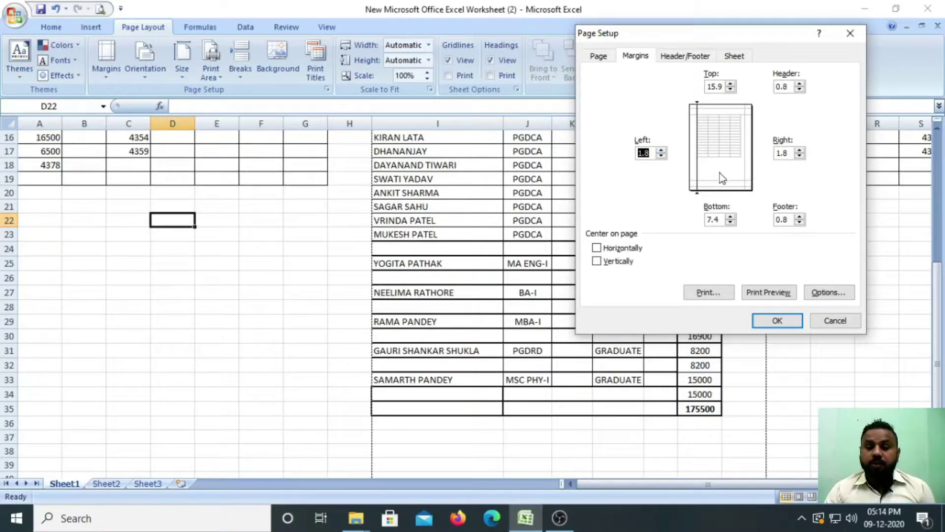
# Step: Reduce the bottom and top page margins to 1 cm each and apply the custom margins
pyautogui.click(731, 222)
pyautogui.click(731, 223)
pyautogui.click(731, 222)
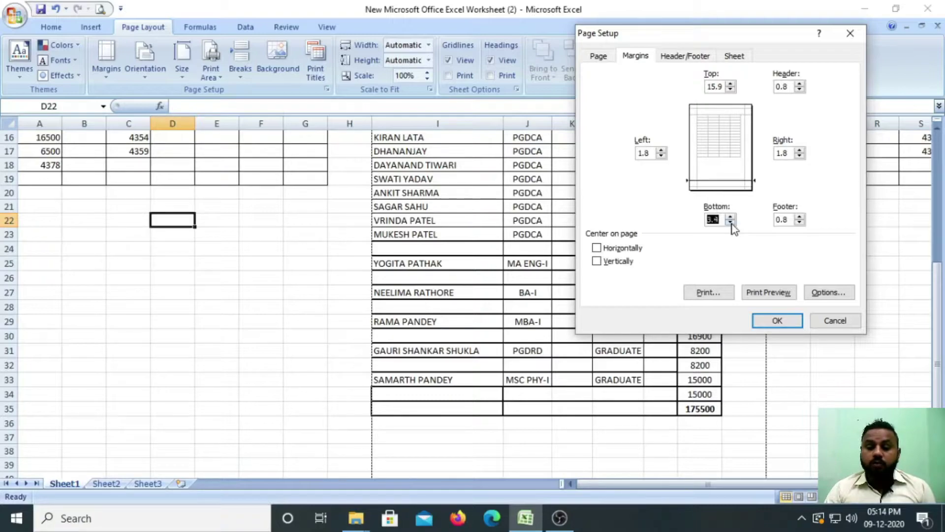
pyautogui.click(731, 222)
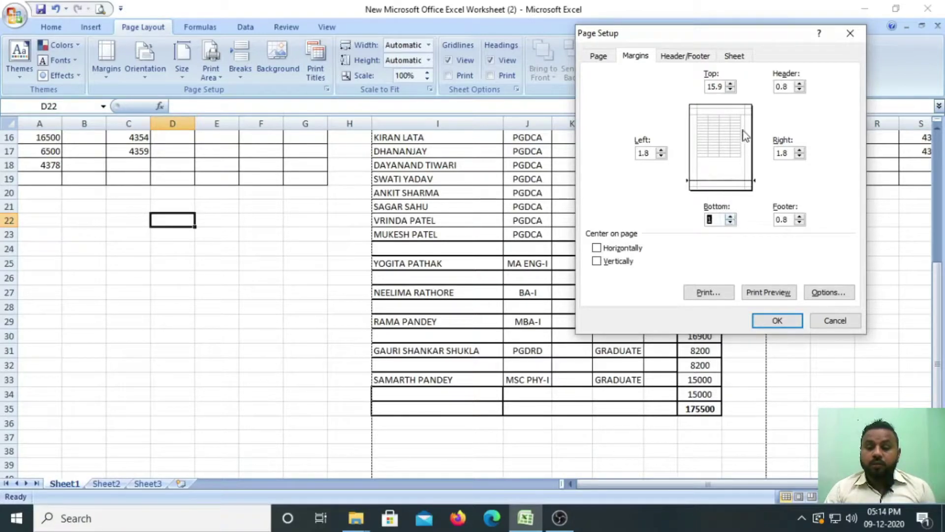
pyautogui.click(731, 89)
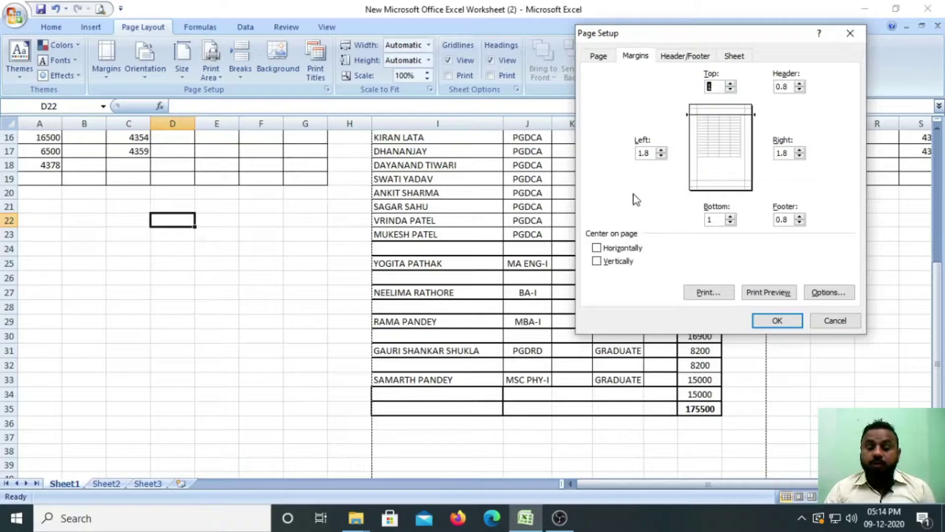
pyautogui.click(778, 319)
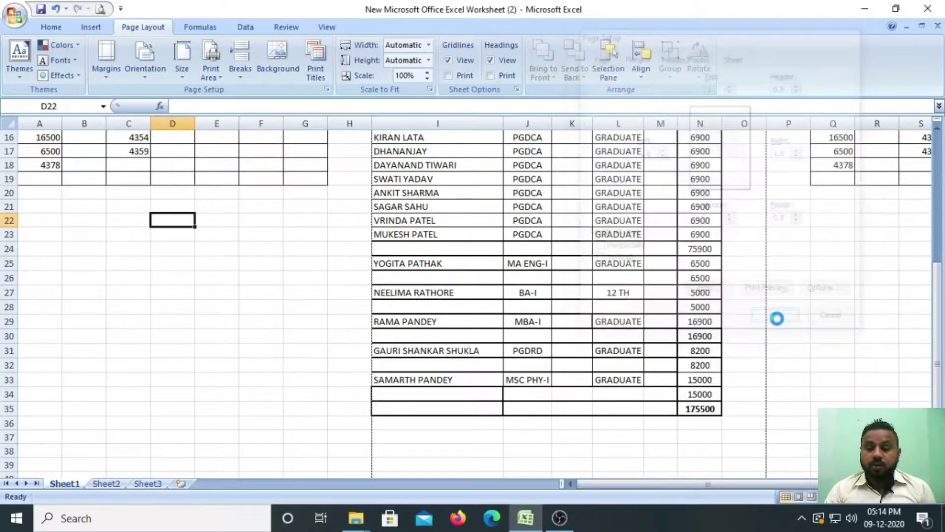
# Step: Set the header margin to 0 in the custom margins, reduce the footer margin and apply the changes
pyautogui.click(323, 293)
pyautogui.click(107, 61)
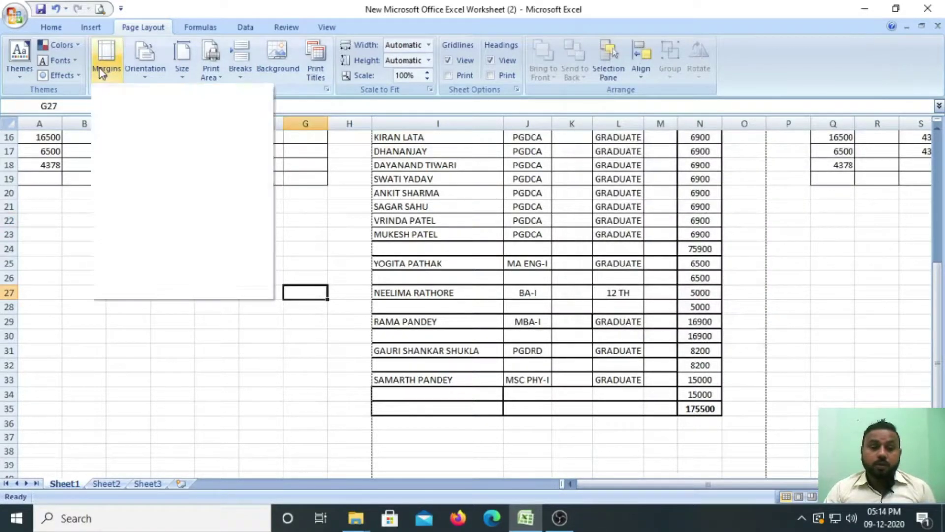
pyautogui.click(162, 290)
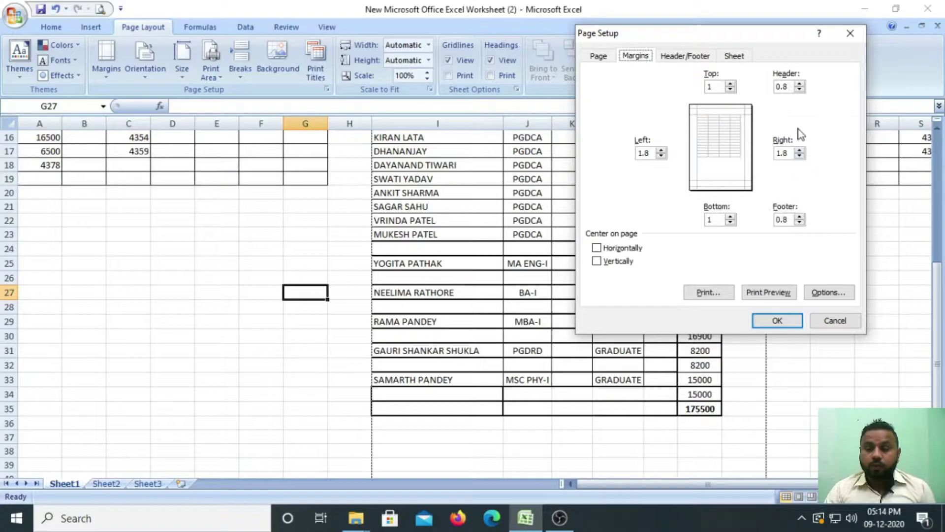
pyautogui.click(800, 91)
pyautogui.click(799, 90)
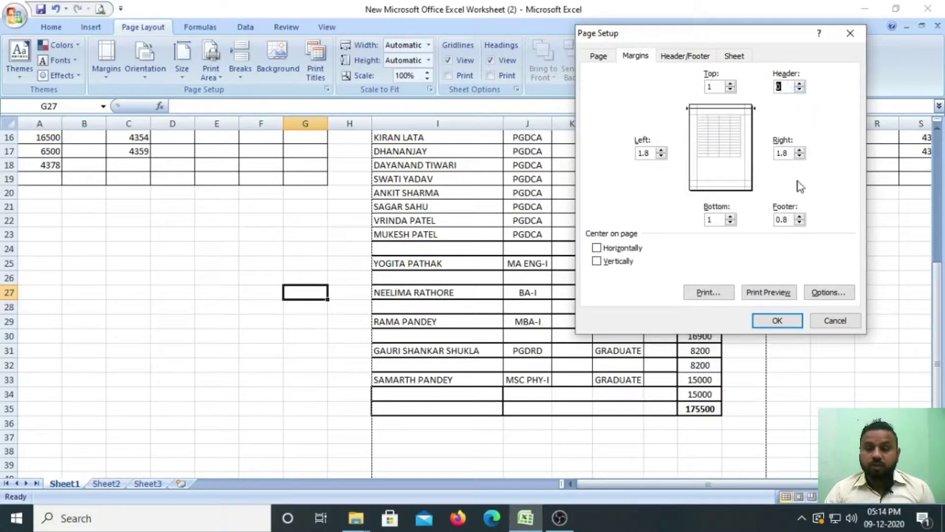
pyautogui.click(800, 222)
pyautogui.click(786, 321)
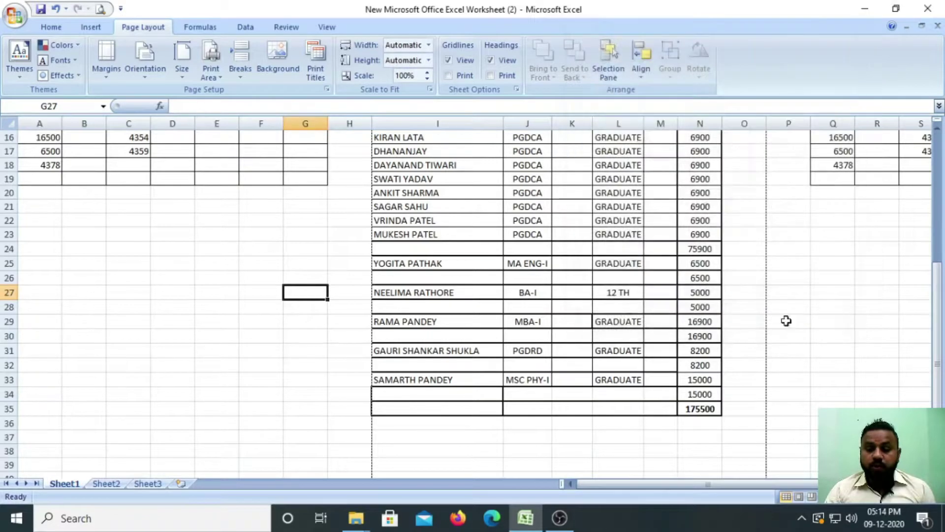
pyautogui.click(788, 321)
# Step: Set the sheet's page orientation to Portrait
pyautogui.scroll(5, 793, 318)
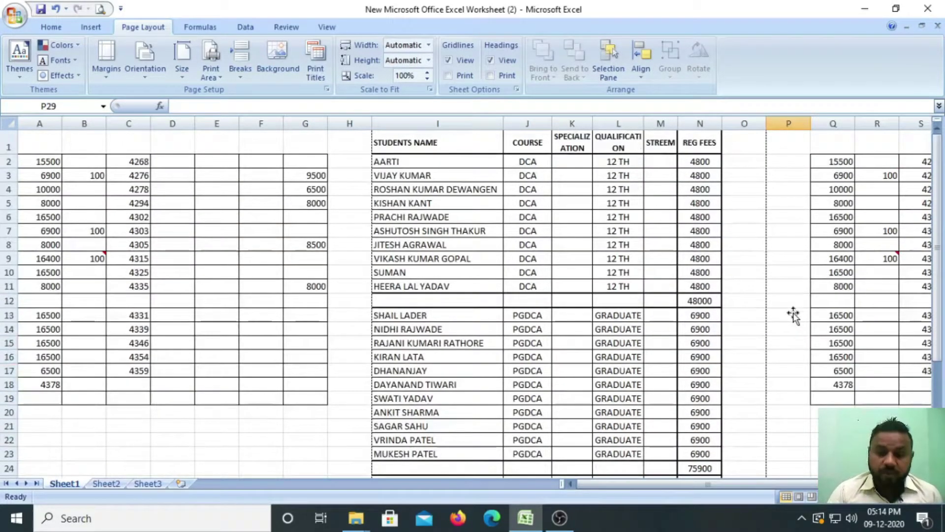
pyautogui.click(786, 303)
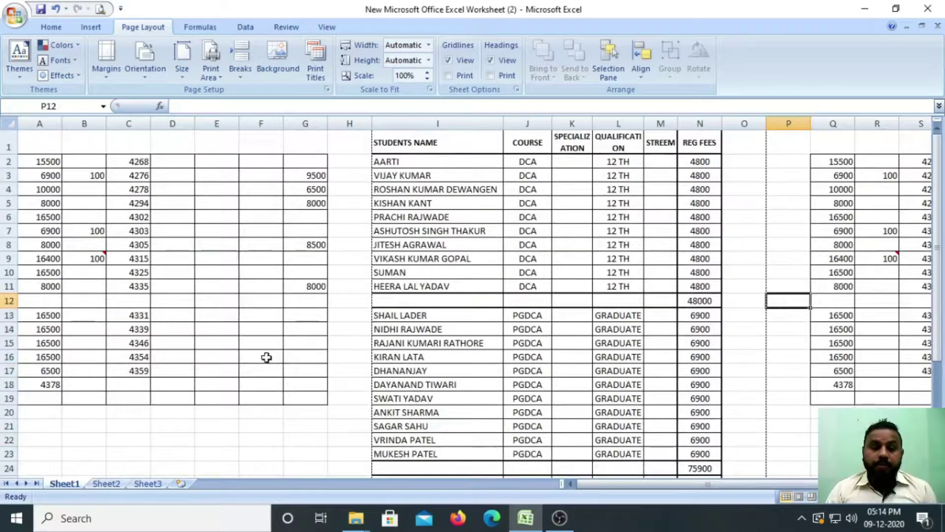
pyautogui.click(197, 354)
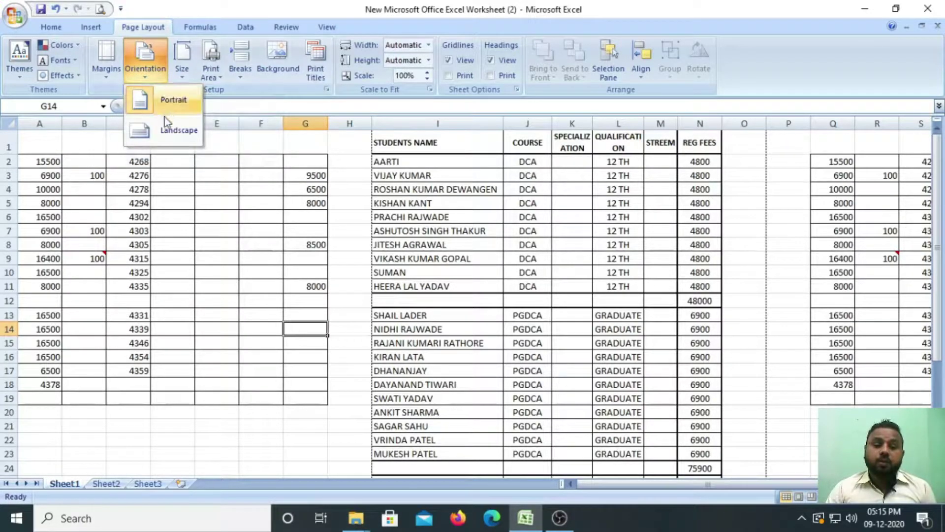
pyautogui.click(167, 96)
# Step: Switch the sheet's page orientation to Landscape and return it to Portrait
pyautogui.click(134, 72)
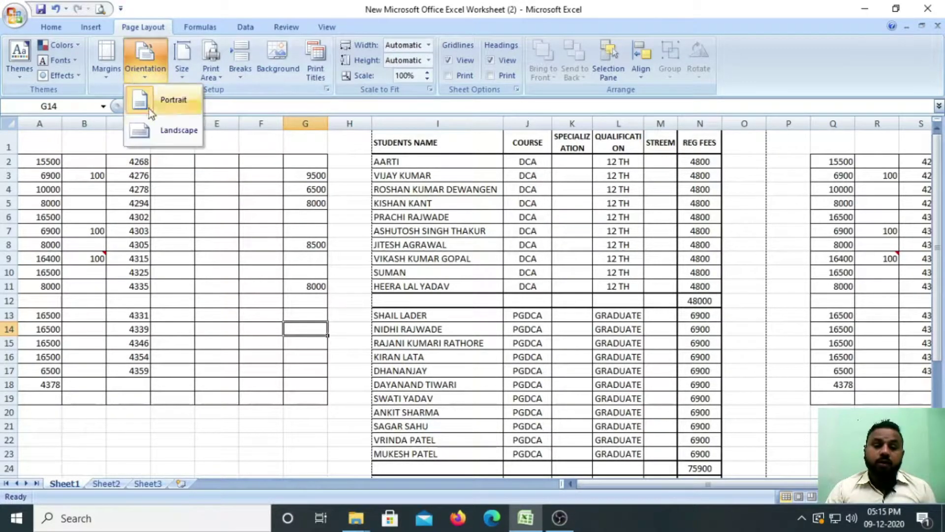
pyautogui.click(157, 133)
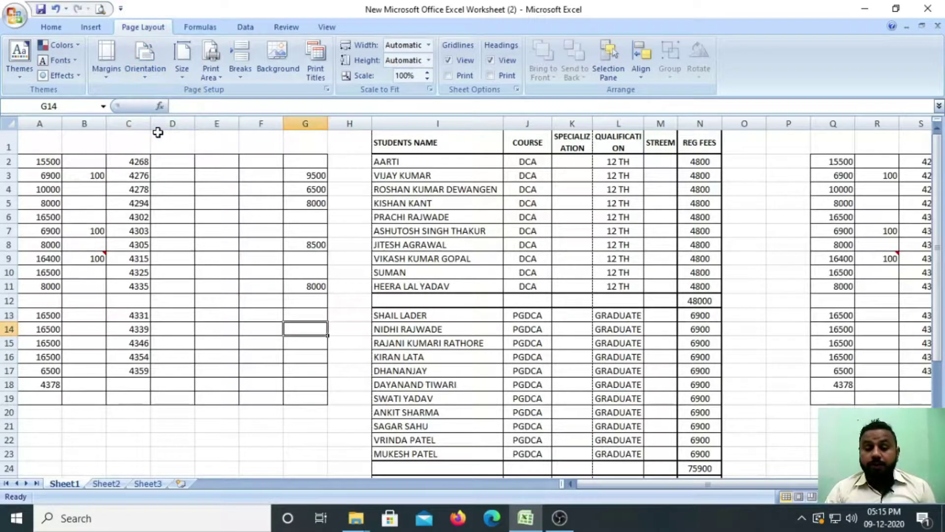
pyautogui.click(144, 75)
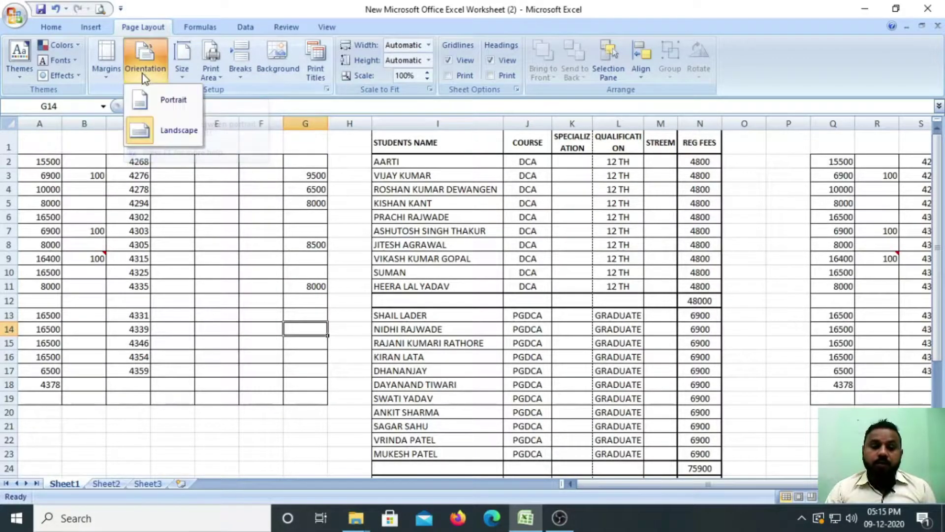
pyautogui.click(162, 131)
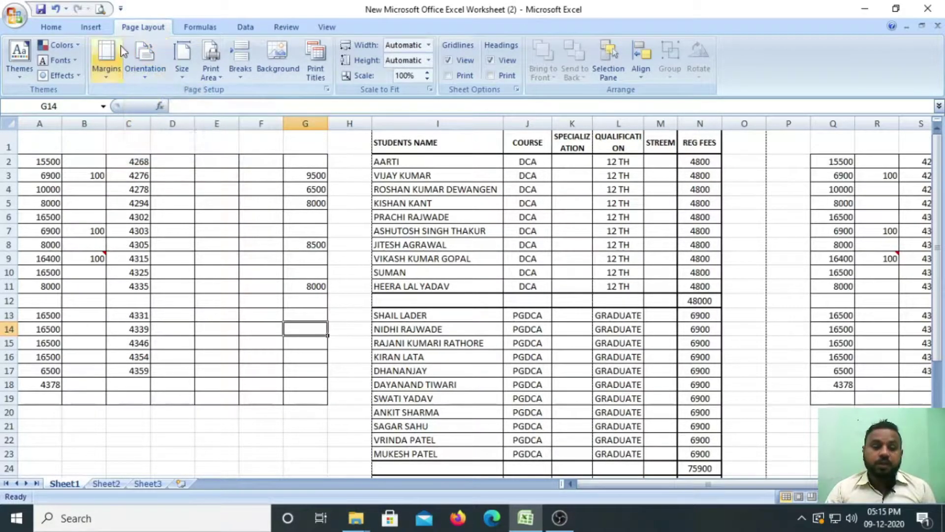
# Step: Check the sheet's page layout in the print preview and return to the worksheet
pyautogui.click(100, 10)
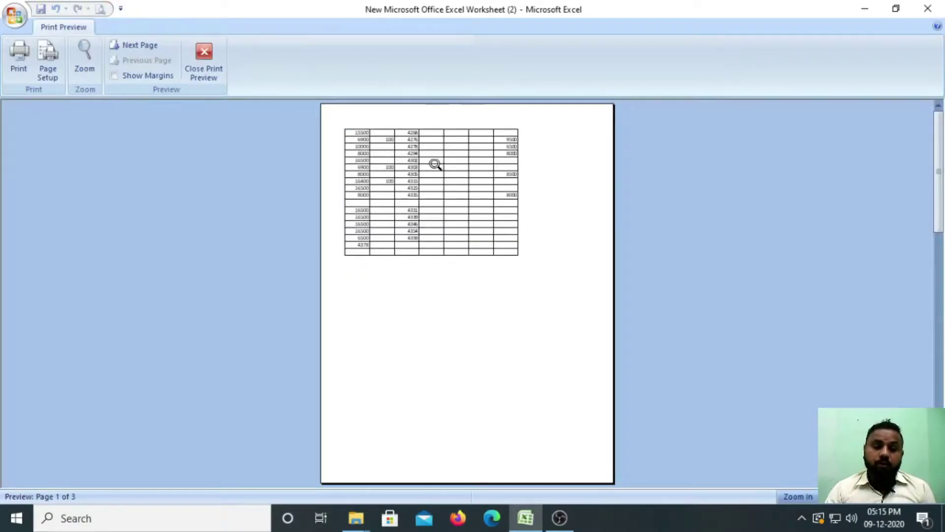
pyautogui.click(203, 57)
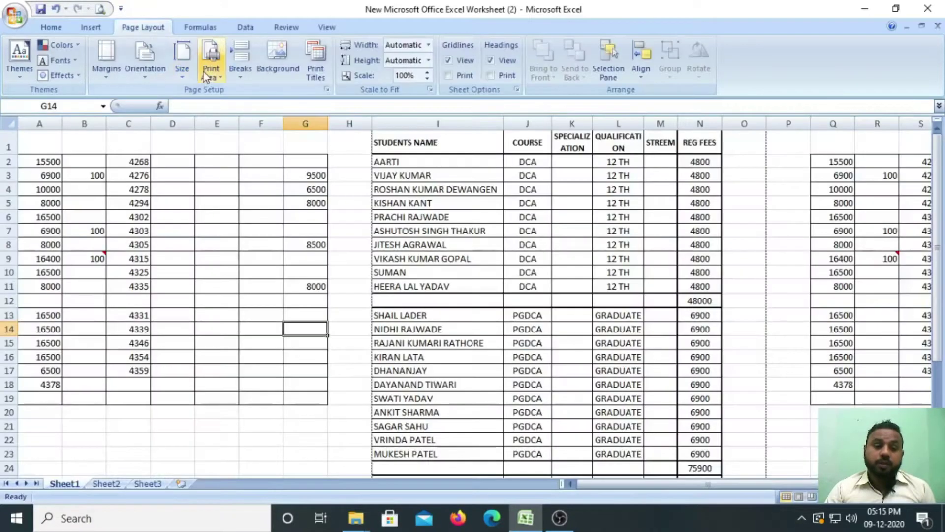
# Step: Set the sheet's page orientation to Landscape, check it in the print preview and return to the worksheet
pyautogui.click(146, 68)
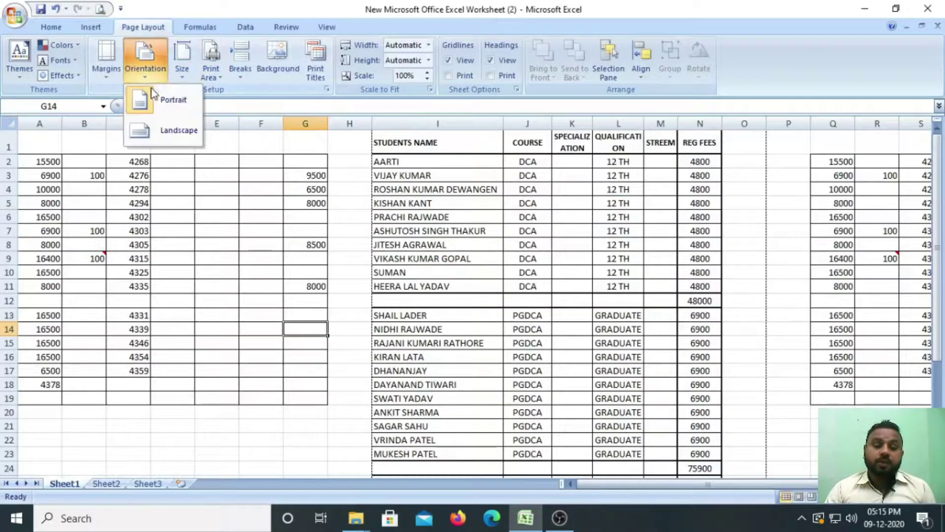
pyautogui.click(159, 124)
pyautogui.click(100, 10)
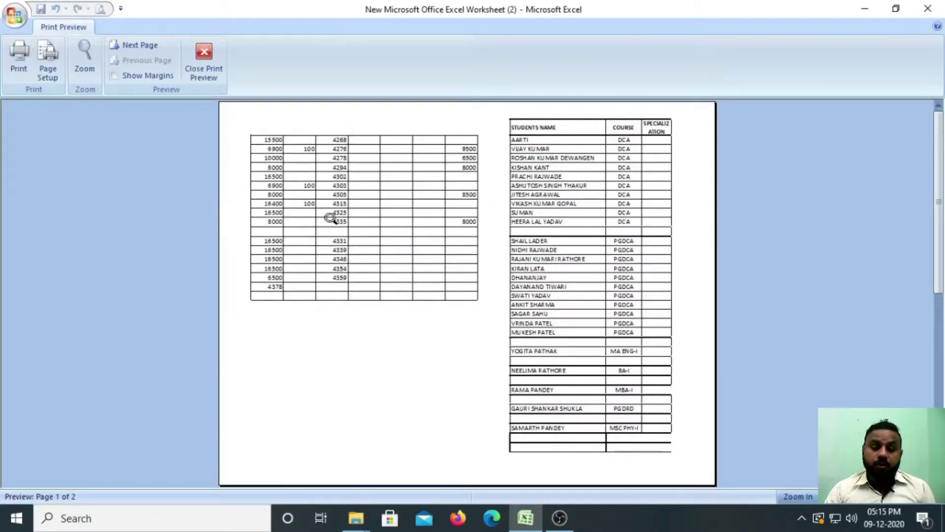
pyautogui.click(203, 60)
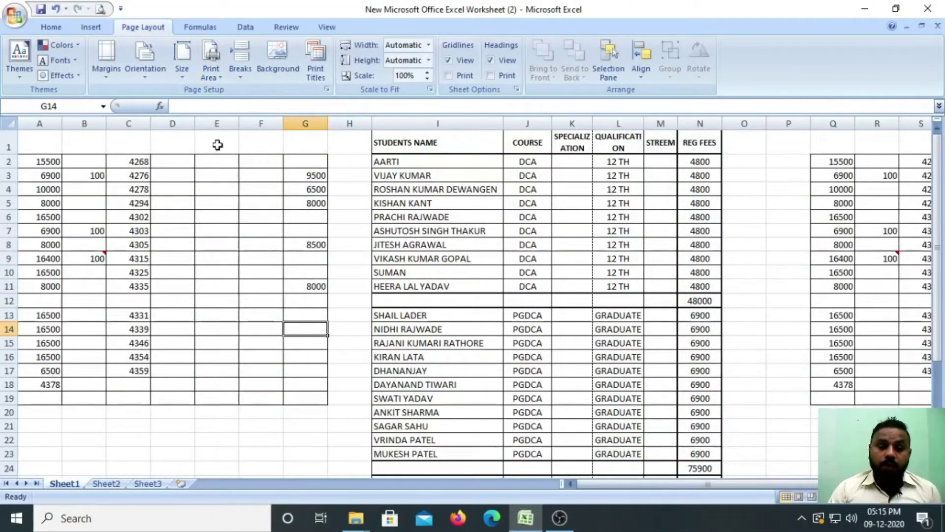
pyautogui.click(188, 79)
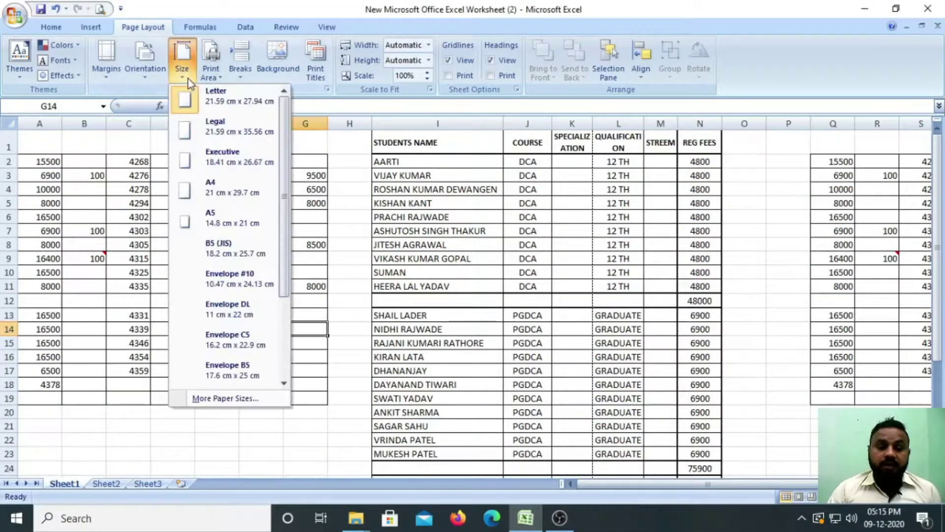
pyautogui.click(510, 289)
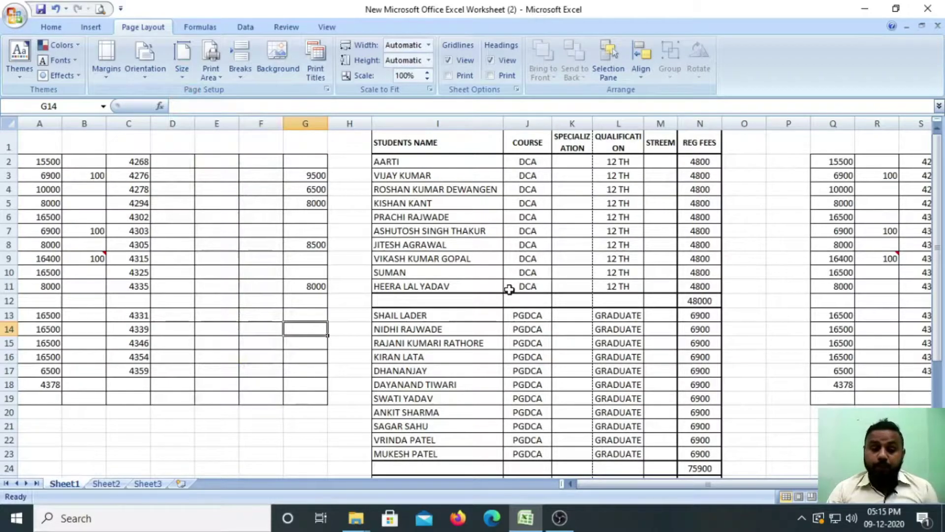
pyautogui.click(305, 243)
pyautogui.click(242, 269)
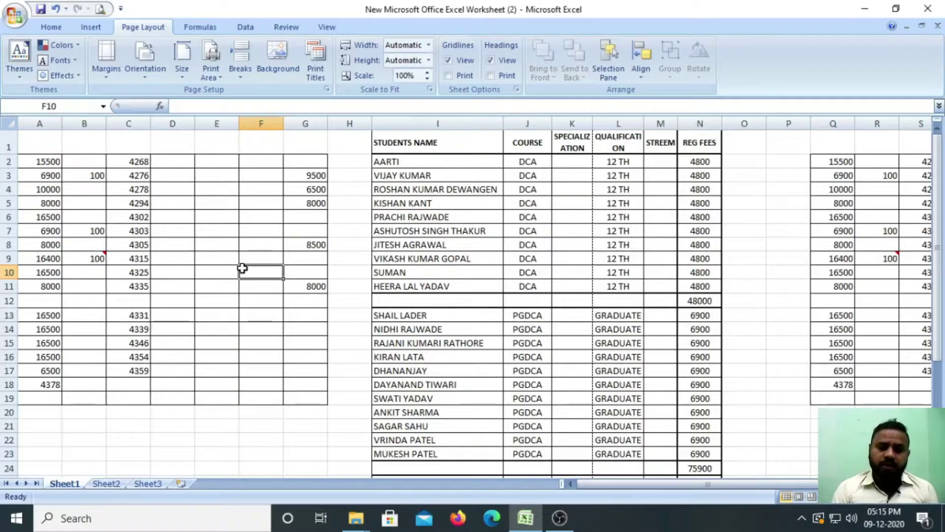
# Step: Set the paper size to A4 and check the resulting pages in the print preview
pyautogui.click(182, 73)
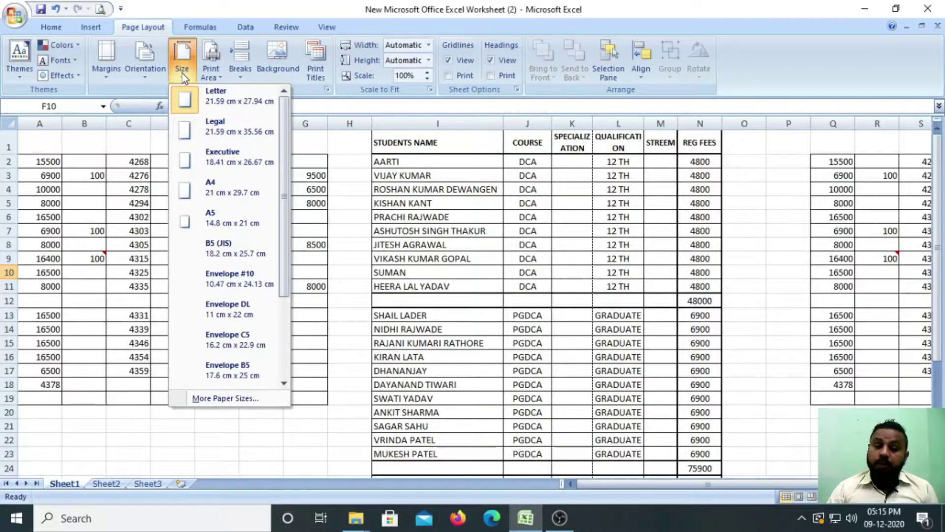
pyautogui.click(182, 73)
pyautogui.click(183, 73)
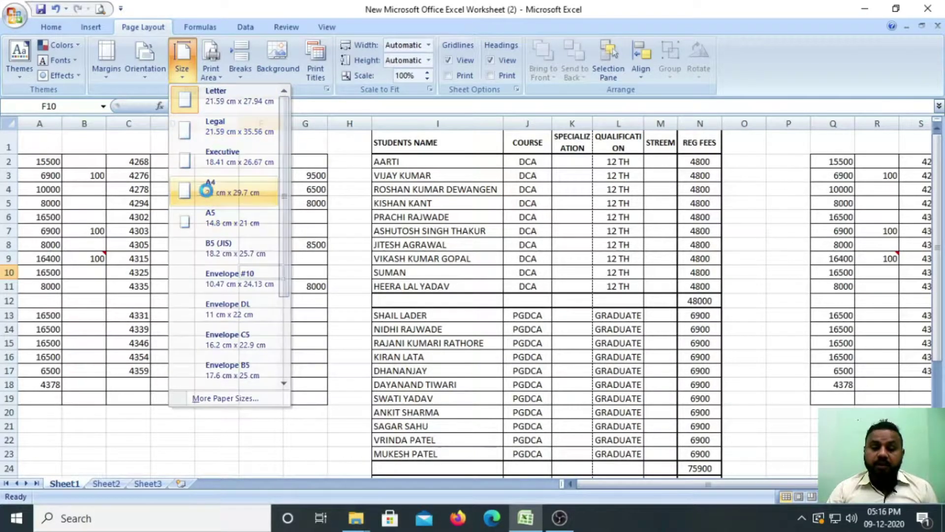
pyautogui.click(205, 190)
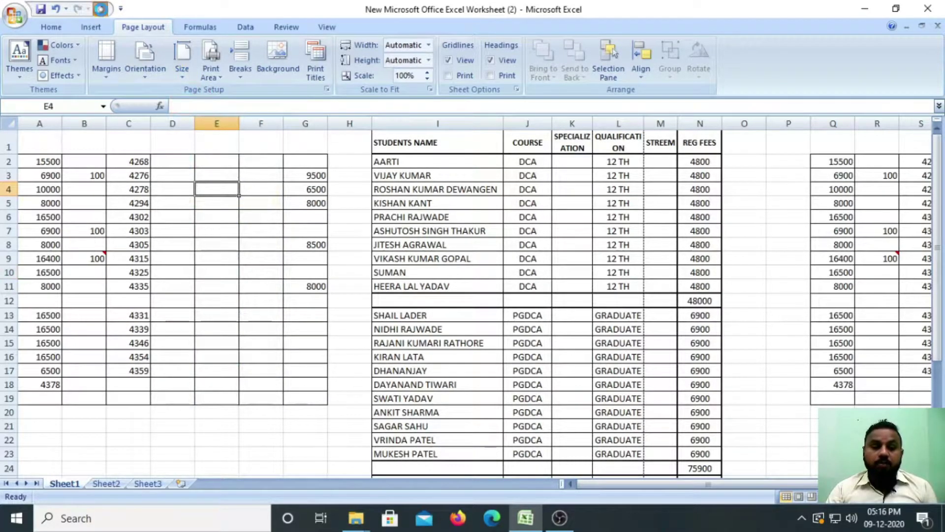
pyautogui.click(101, 9)
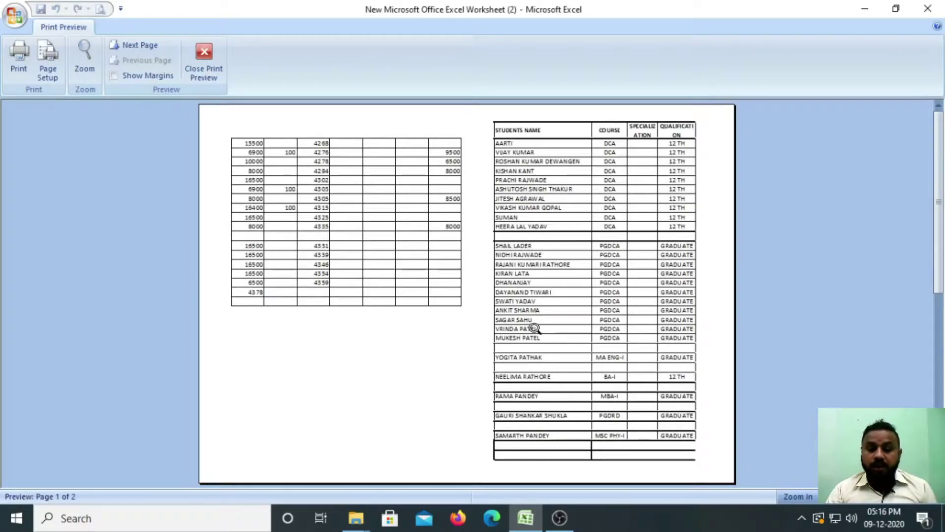
pyautogui.scroll(-1, 535, 328)
pyautogui.scroll(1, 535, 328)
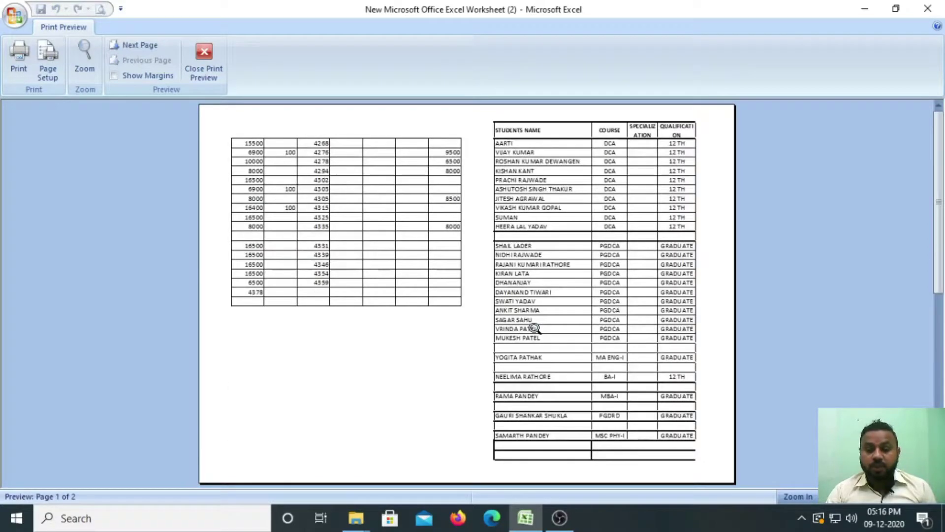
# Step: Show the margins in the print preview, reduce the left margin and narrow the columns to fit REG FEES on the first page
pyautogui.click(114, 76)
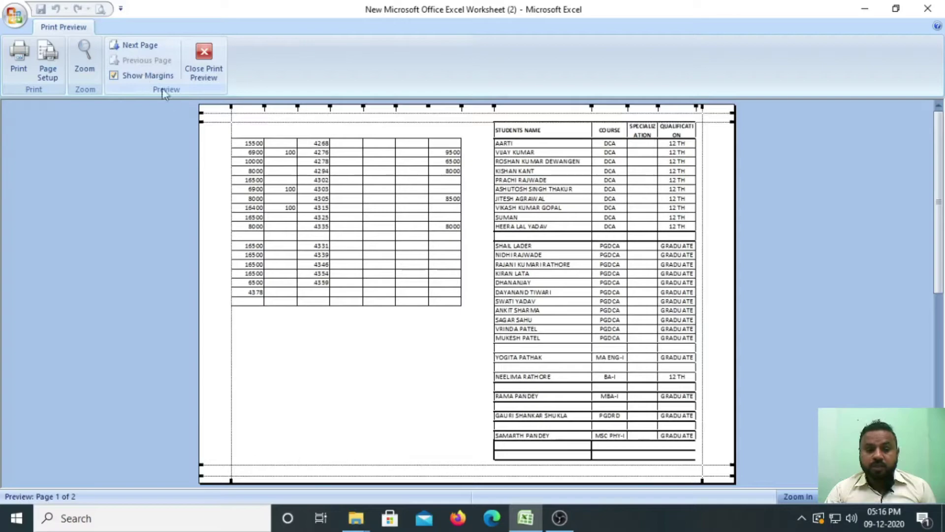
pyautogui.moveTo(231, 106); pyautogui.dragTo(200, 113)
pyautogui.moveTo(470, 107); pyautogui.dragTo(444, 112)
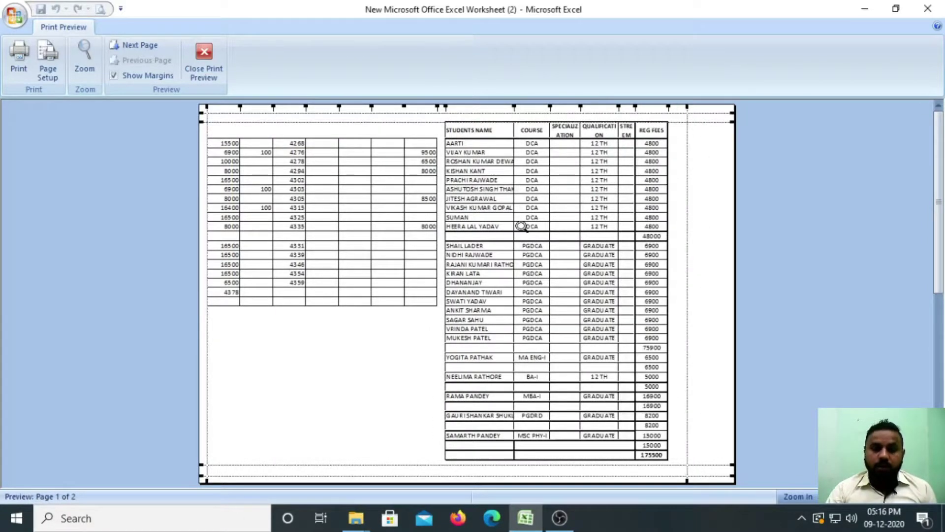
# Step: Look through the pages in the print preview and return to the upper part of the worksheet
pyautogui.scroll(-1, 521, 227)
pyautogui.scroll(1, 520, 227)
pyautogui.scroll(-1, 521, 226)
pyautogui.scroll(1, 521, 226)
pyautogui.scroll(-1, 522, 226)
pyautogui.scroll(1, 521, 226)
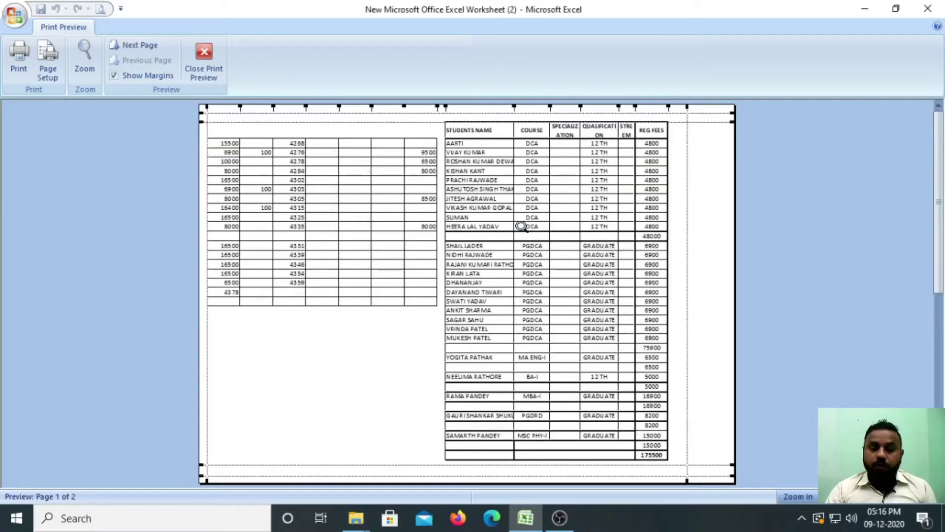
pyautogui.scroll(-1, 521, 226)
pyautogui.scroll(1, 521, 227)
pyautogui.scroll(-1, 521, 226)
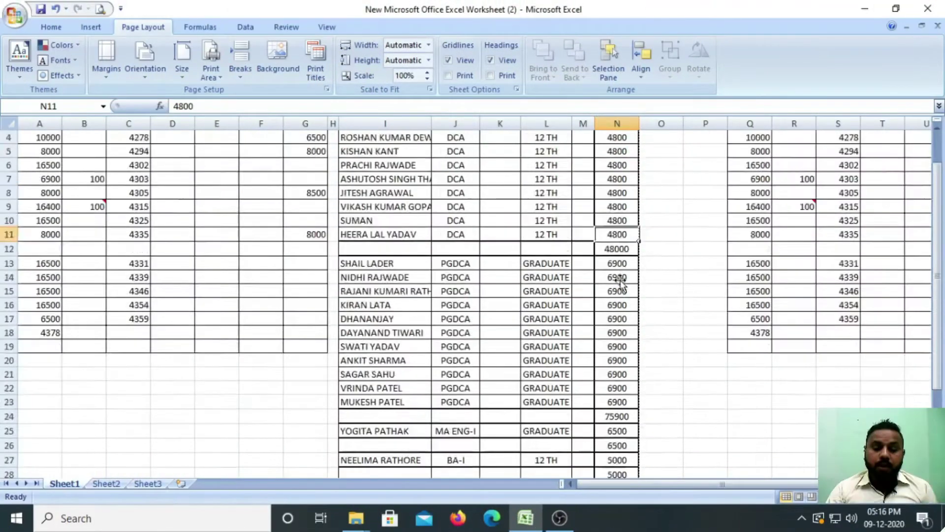
pyautogui.scroll(1, 616, 281)
pyautogui.click(217, 357)
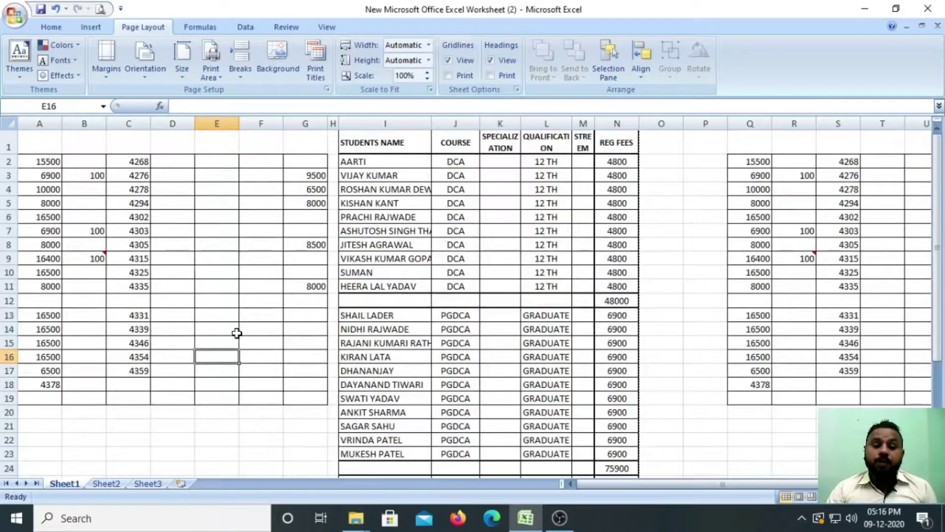
# Step: Set the range E5:N24 as the print area and check it in the print preview
pyautogui.scroll(-1, 237, 333)
pyautogui.moveTo(205, 152); pyautogui.dragTo(597, 410)
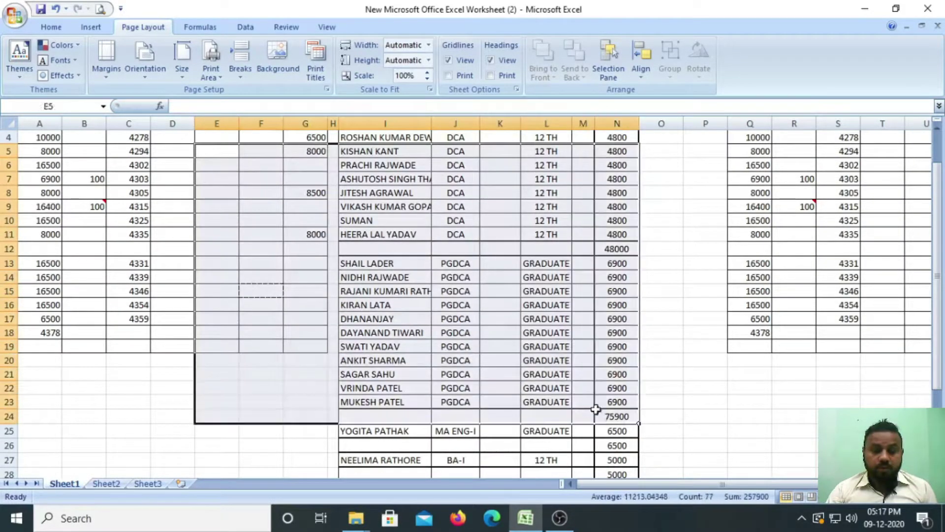
pyautogui.click(222, 82)
pyautogui.click(229, 92)
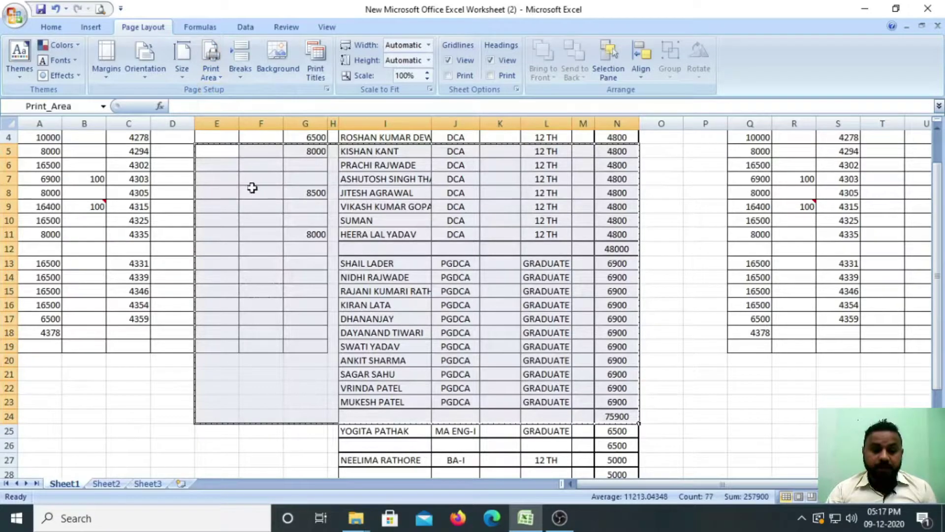
pyautogui.click(716, 416)
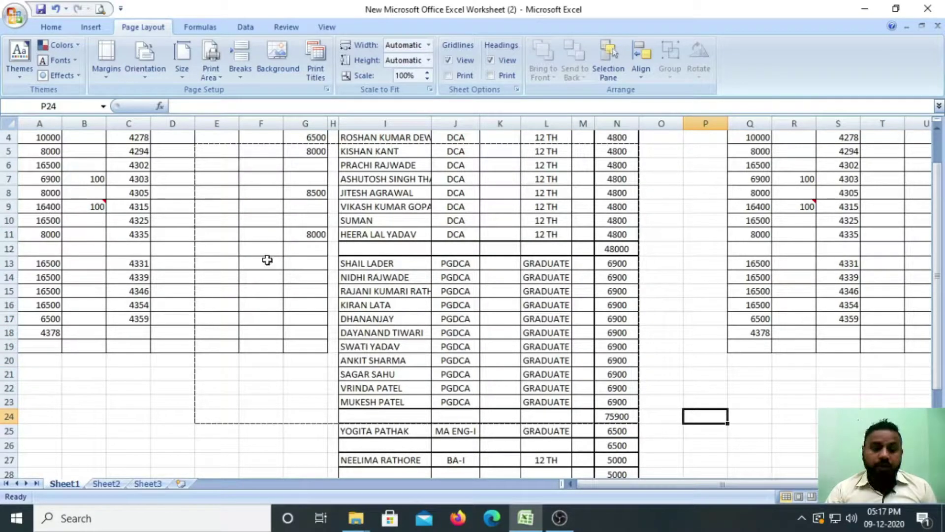
pyautogui.click(100, 9)
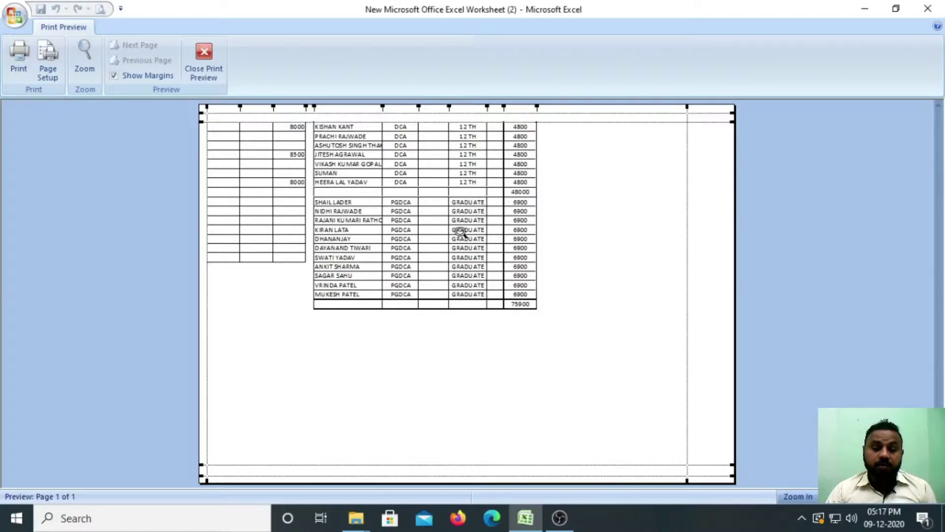
pyautogui.click(204, 58)
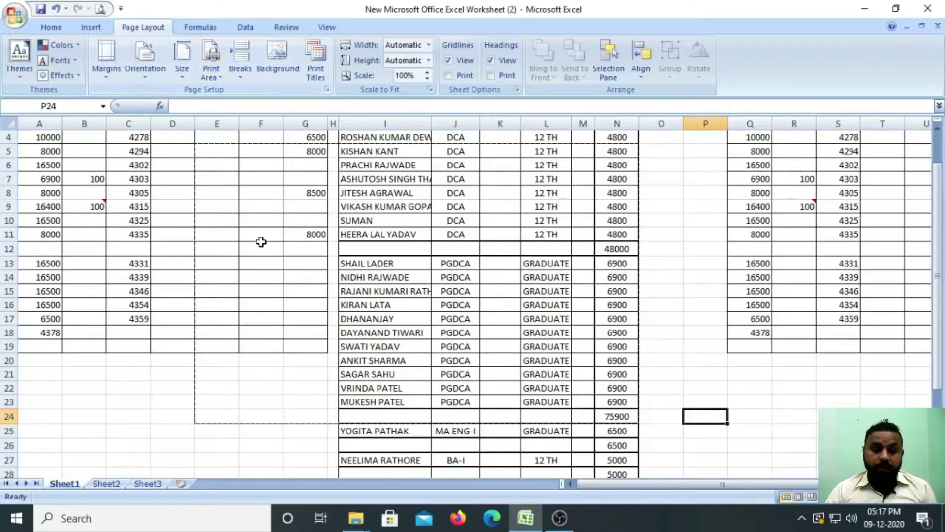
# Step: Clear the print area, check the sheet in the print preview and return to the worksheet
pyautogui.click(207, 81)
pyautogui.click(229, 105)
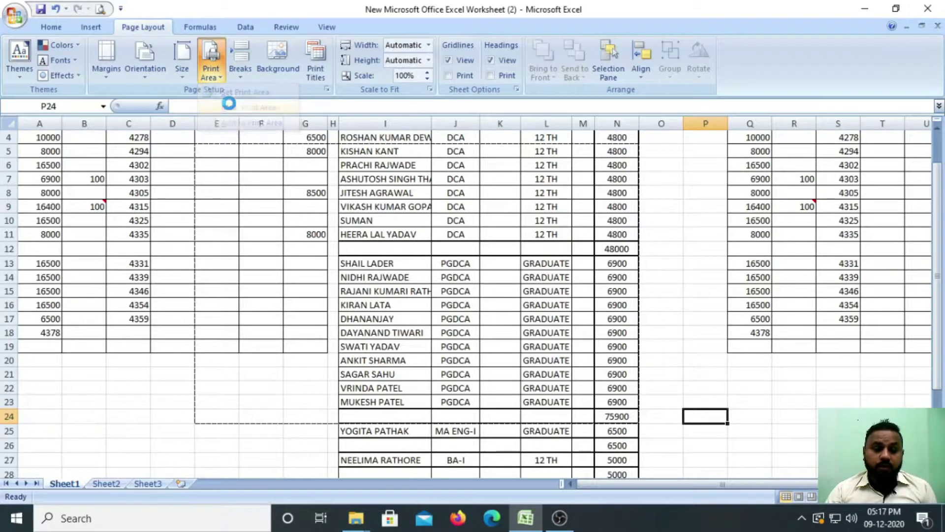
pyautogui.click(100, 8)
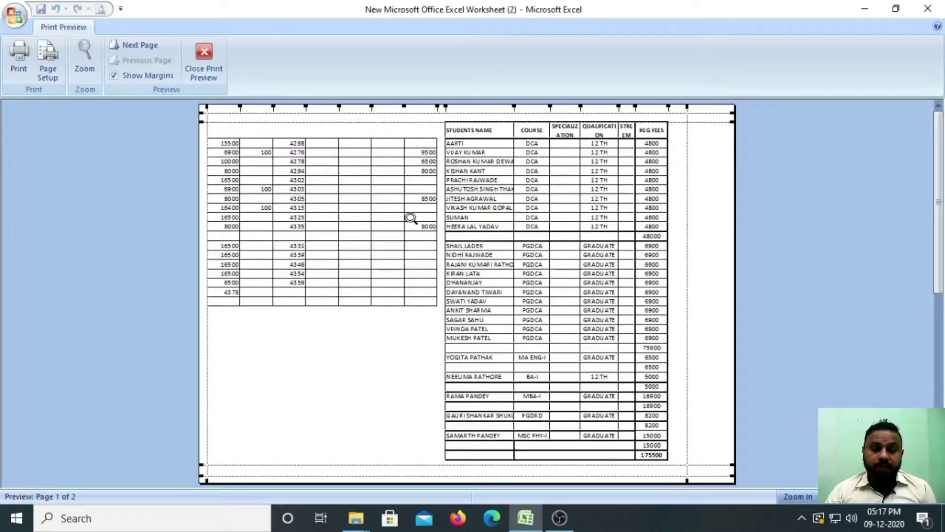
pyautogui.click(211, 74)
pyautogui.click(258, 248)
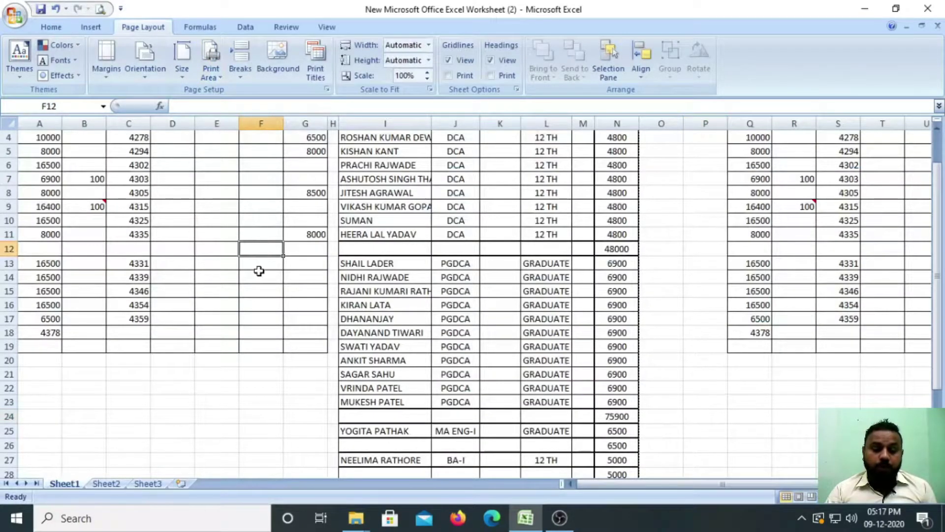
# Step: Set the PGDCA student rows I13:N23 as the print area and check them in the print preview
pyautogui.scroll(-2, 259, 271)
pyautogui.moveTo(363, 178)
pyautogui.mouseDown()
pyautogui.moveTo(500, 215)
pyautogui.moveTo(584, 278)
pyautogui.moveTo(608, 318)
pyautogui.mouseUp()
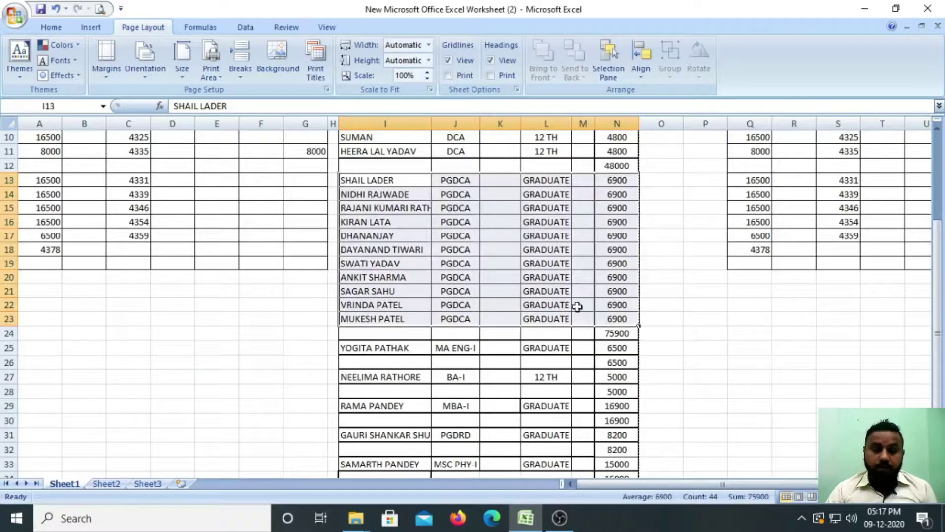
pyautogui.click(211, 74)
pyautogui.click(224, 92)
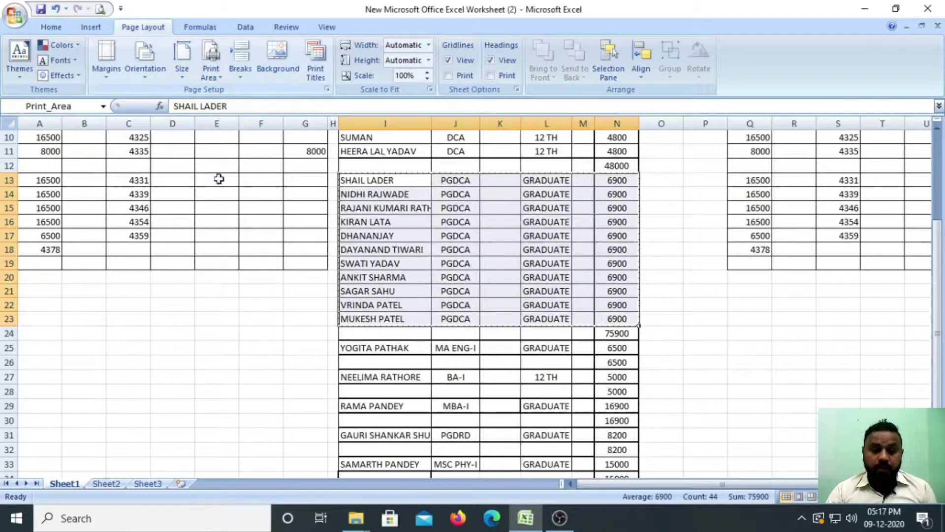
pyautogui.click(218, 333)
pyautogui.click(100, 9)
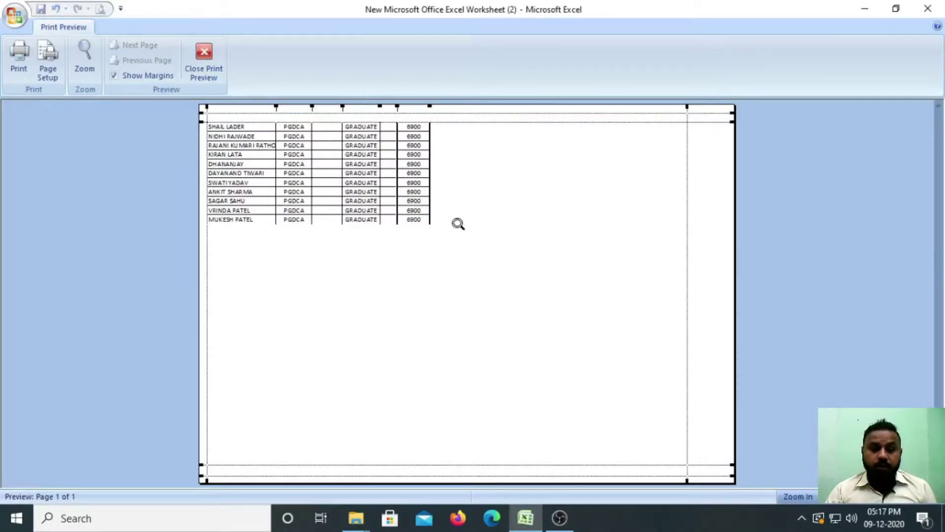
pyautogui.click(218, 63)
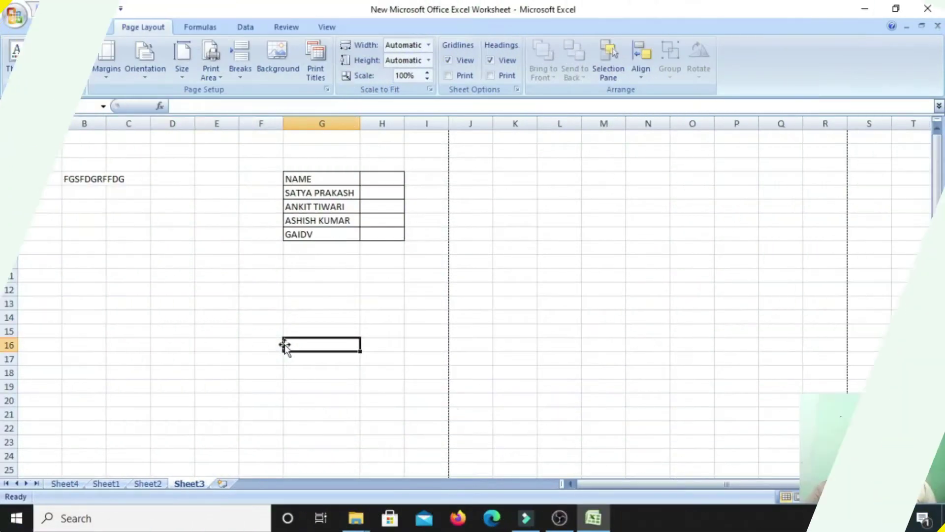
pyautogui.click(216, 207)
pyautogui.scroll(-5, 238, 299)
pyautogui.scroll(5, 238, 299)
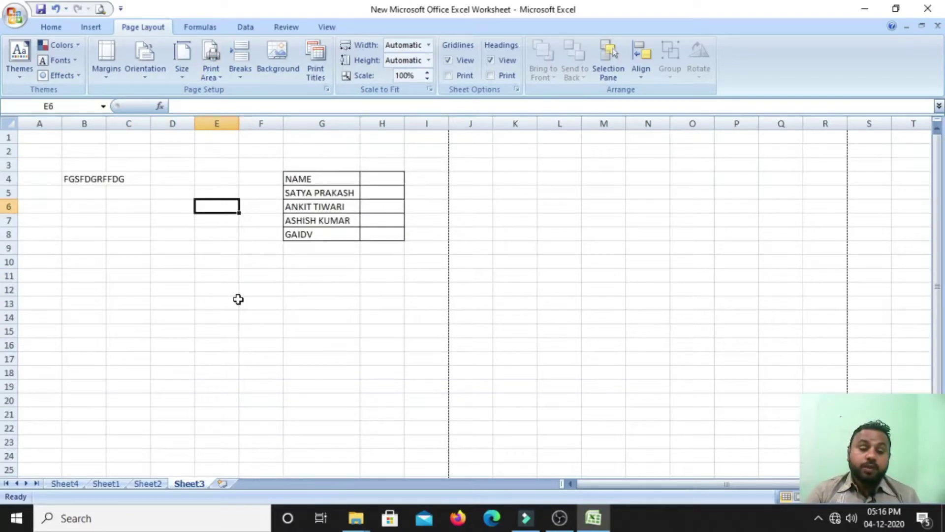
pyautogui.scroll(-18, 247, 261)
pyautogui.scroll(18, 249, 262)
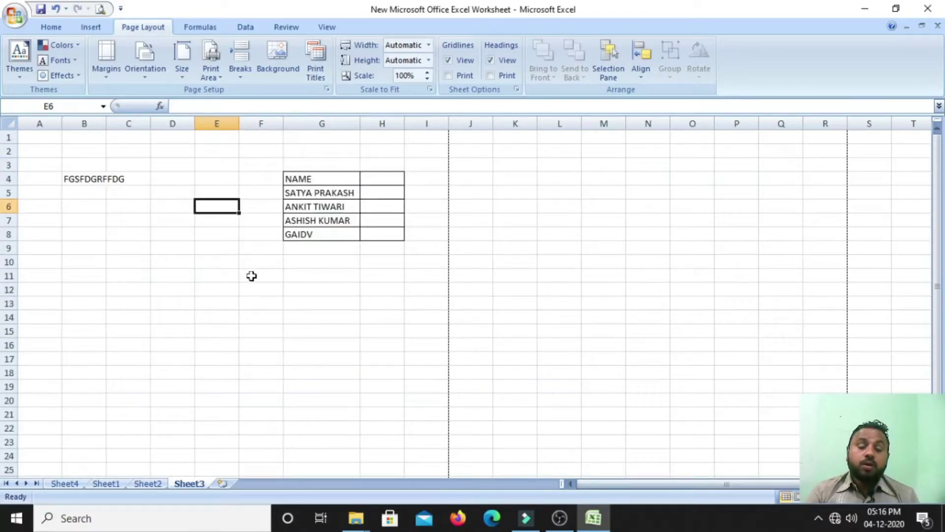
# Step: Enter the sample texts DFDFGF DFGDF, EFGSDFGW, WEFEDFE and WEFWEF in cells B14, D14, F14 and H14 of Sheet3
pyautogui.click(87, 317)
pyautogui.write('DFDFGF  DFGDF')
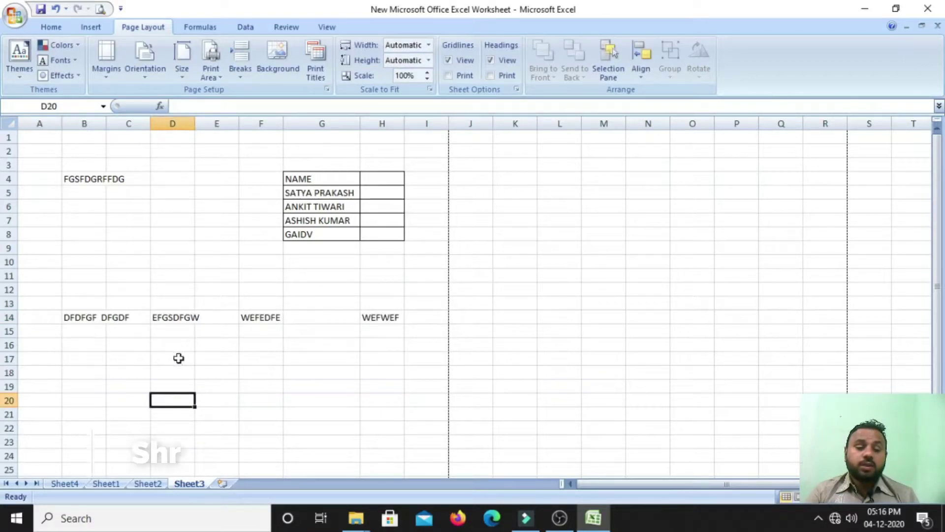
pyautogui.moveTo(54, 157); pyautogui.dragTo(389, 261)
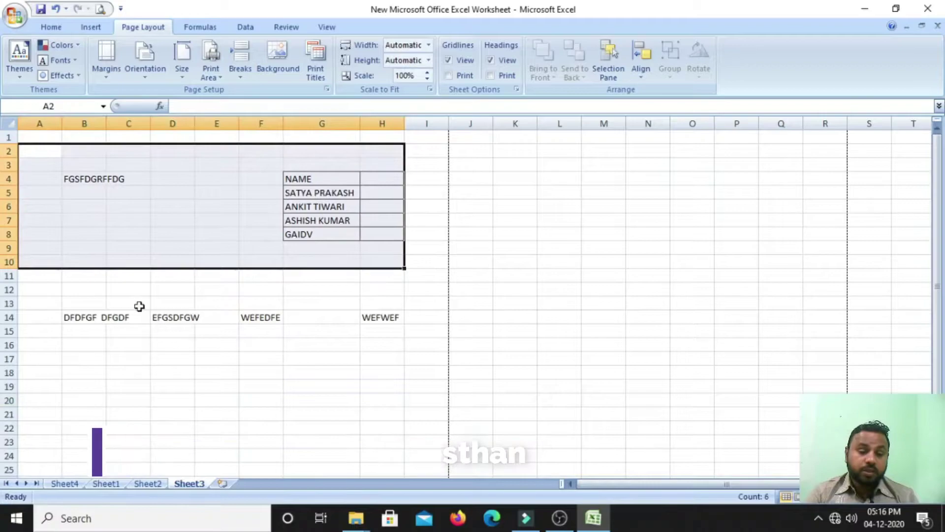
pyautogui.moveTo(44, 291); pyautogui.dragTo(410, 374)
pyautogui.scroll(-6, 410, 373)
pyautogui.scroll(6, 410, 374)
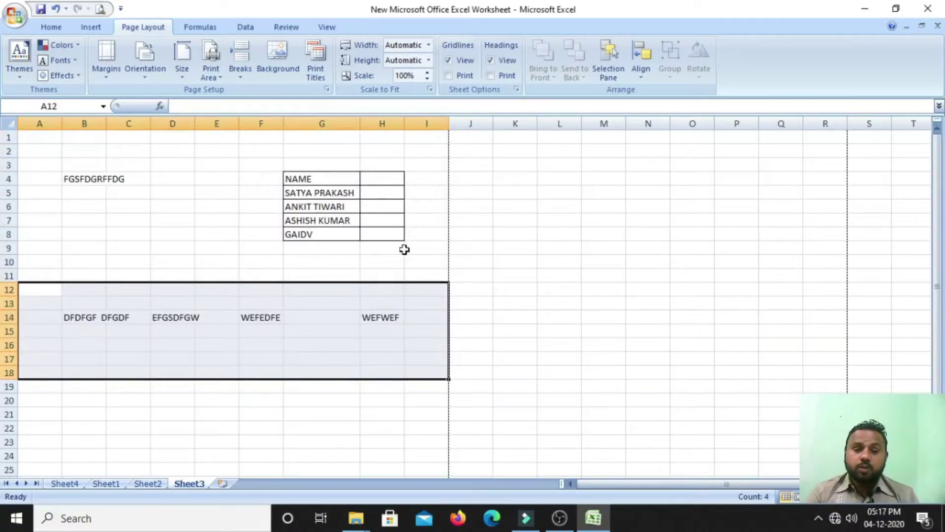
pyautogui.click(561, 263)
# Step: Insert a page break above row 12 of Sheet3
pyautogui.click(8, 289)
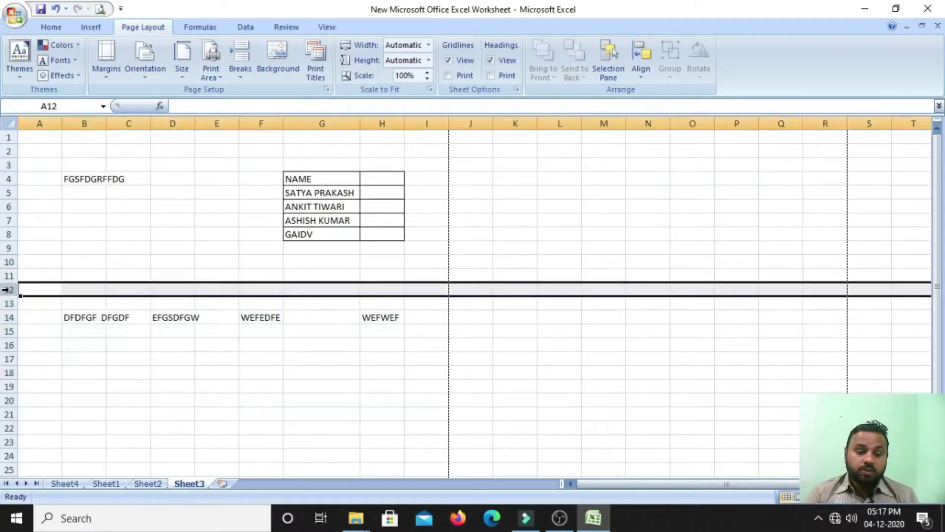
pyautogui.click(237, 70)
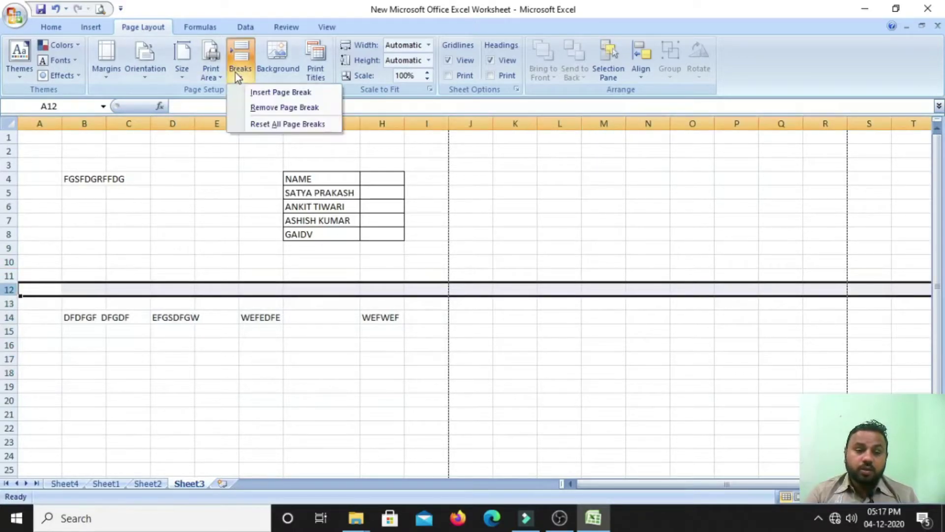
pyautogui.click(262, 94)
pyautogui.click(178, 426)
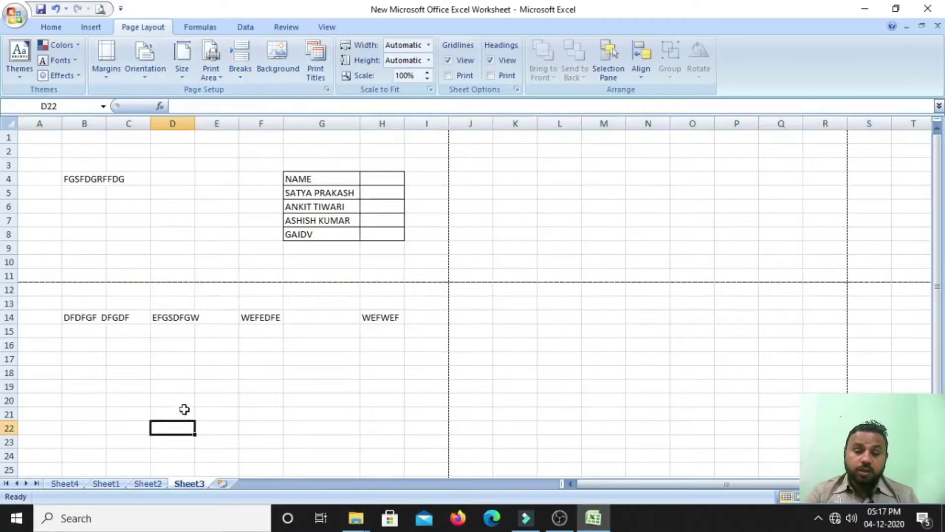
# Step: Check both pages of the split sheet in the print preview and return to the worksheet
pyautogui.click(101, 9)
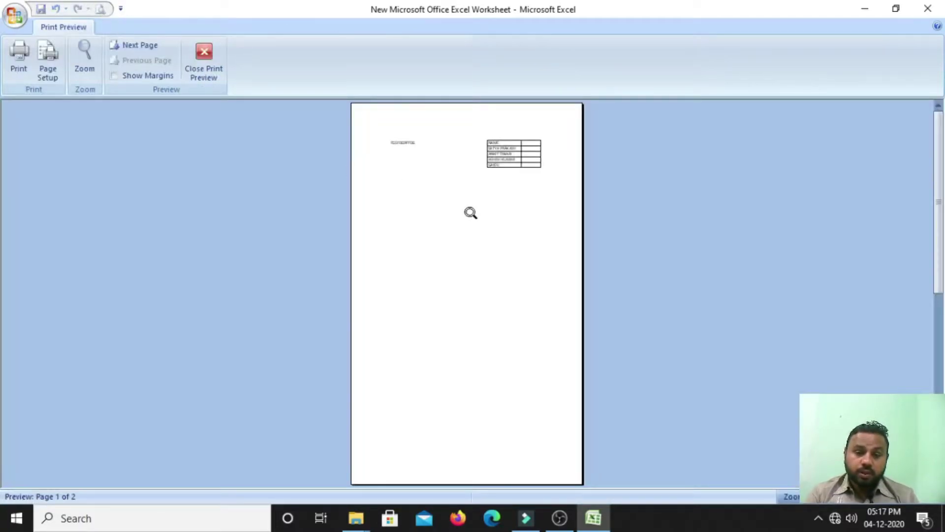
pyautogui.scroll(-1, 475, 213)
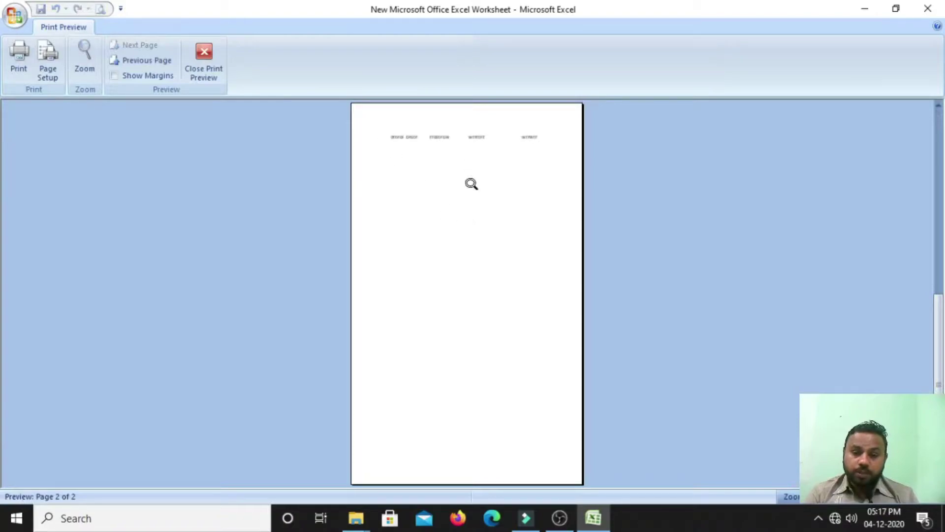
pyautogui.click(223, 63)
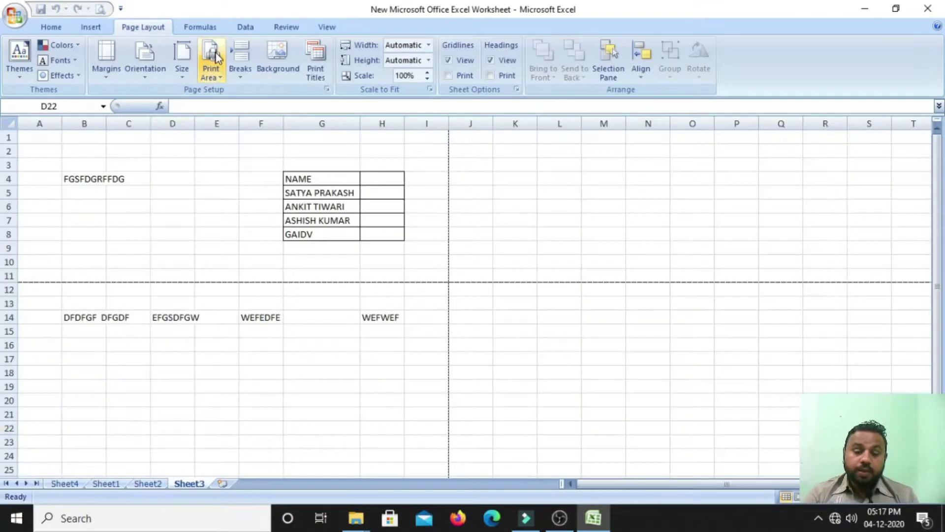
pyautogui.click(314, 359)
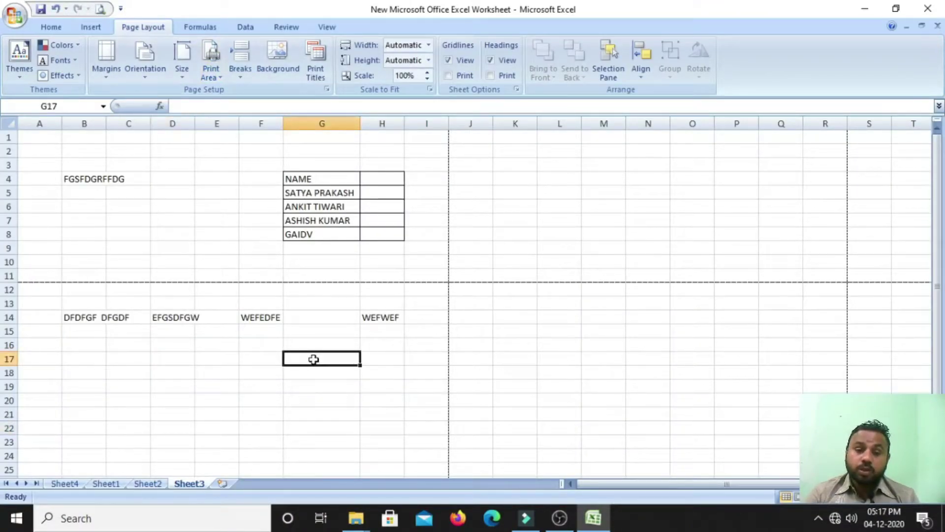
# Step: Reset all page breaks on Sheet3
pyautogui.click(239, 71)
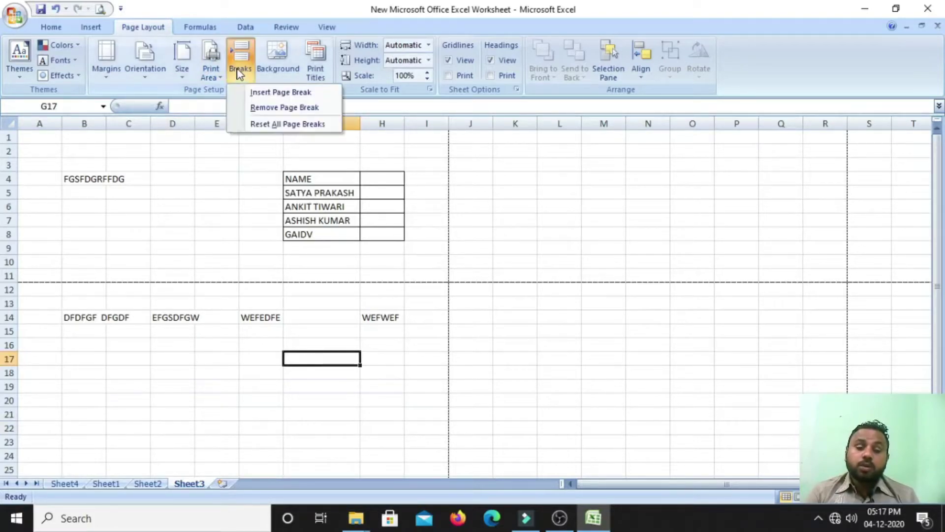
pyautogui.click(263, 125)
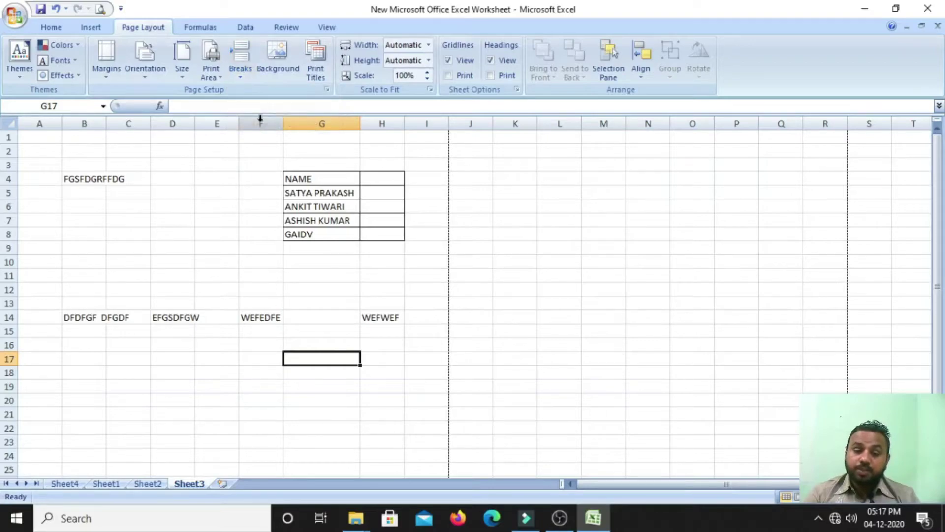
pyautogui.click(241, 250)
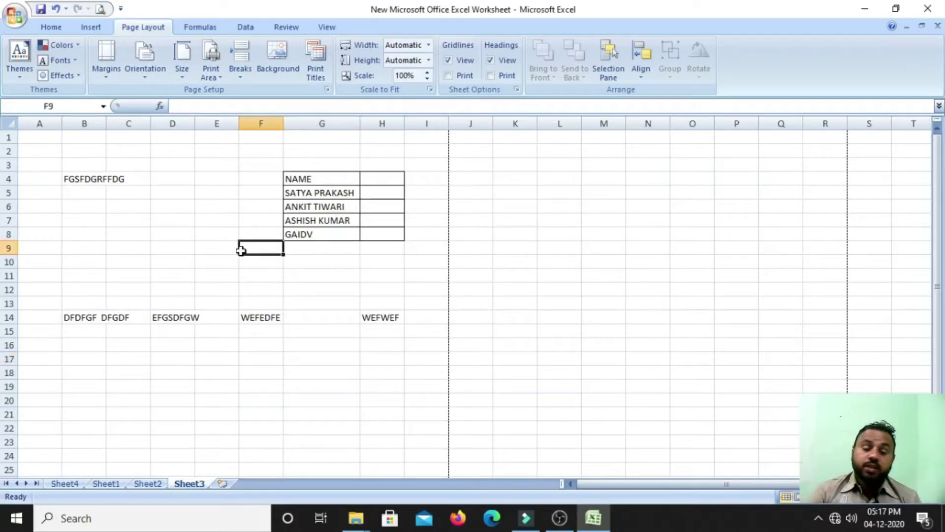
pyautogui.click(181, 203)
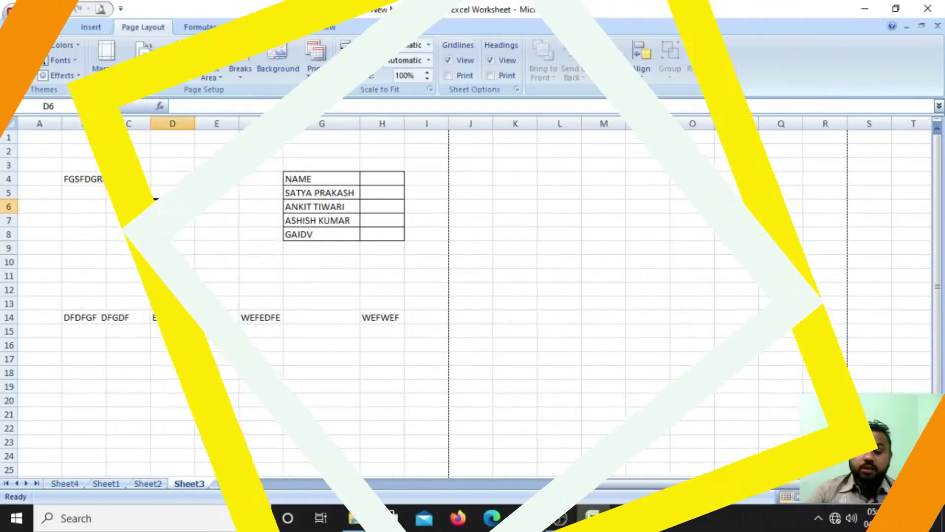
# Step: Set the Desktop picture IMG-20200721-WA0002 as the background of Sheet3
pyautogui.click(279, 64)
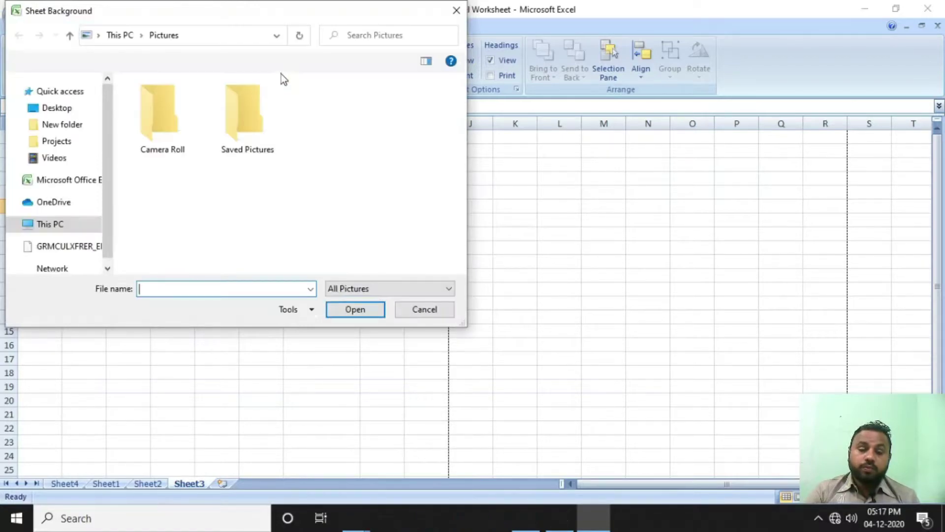
pyautogui.click(48, 113)
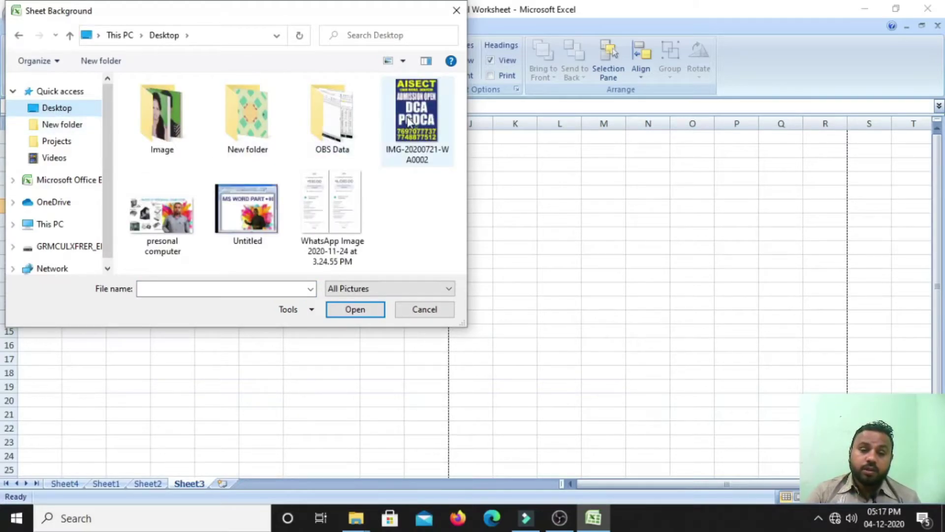
pyautogui.click(409, 121)
pyautogui.click(363, 311)
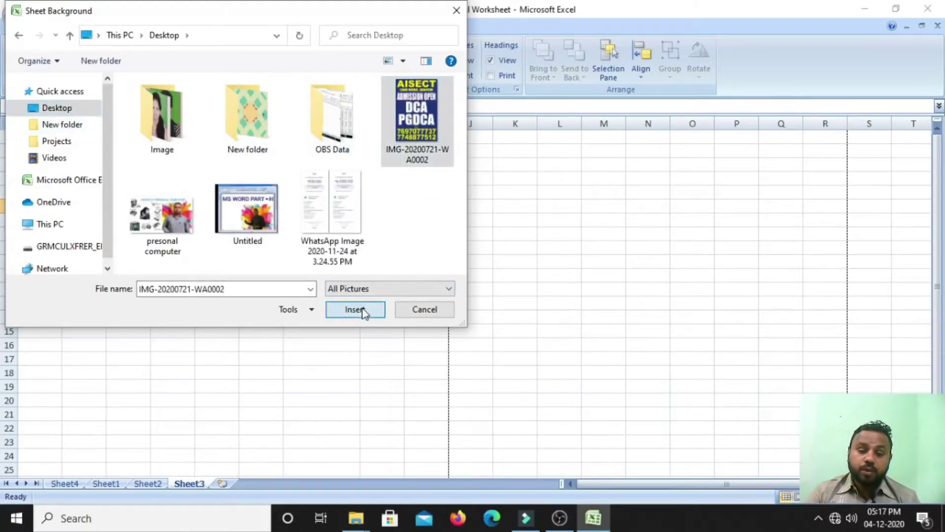
# Step: Examine how the background picture is laid out across the rows of Sheet3
pyautogui.scroll(-5, 369, 273)
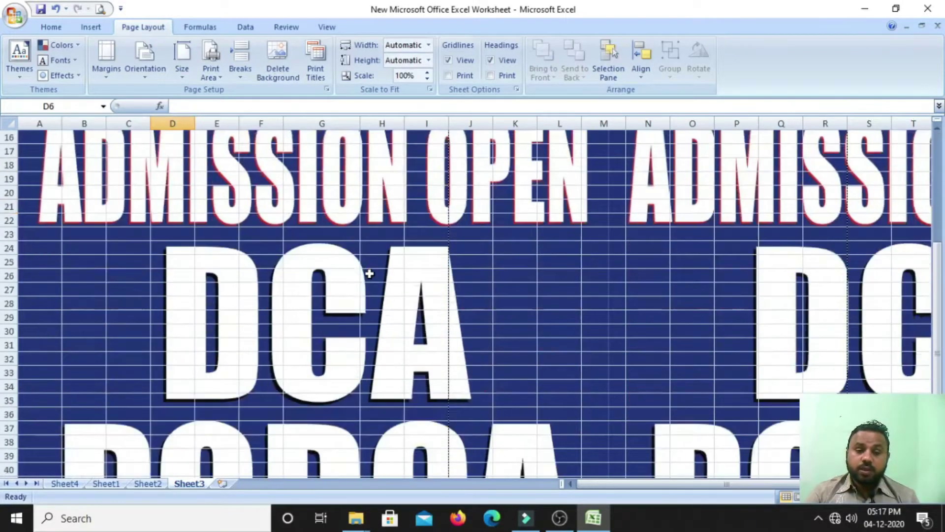
pyautogui.scroll(-20, 369, 273)
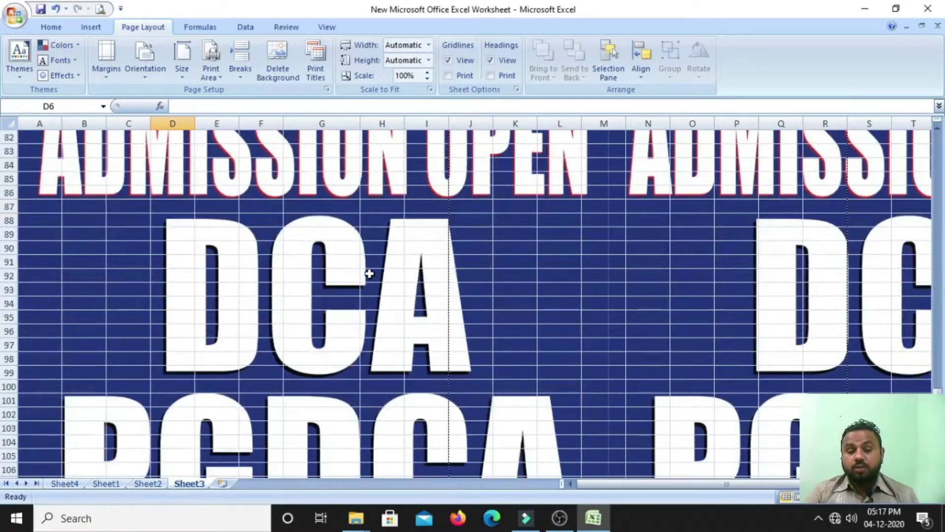
pyautogui.scroll(-20, 369, 274)
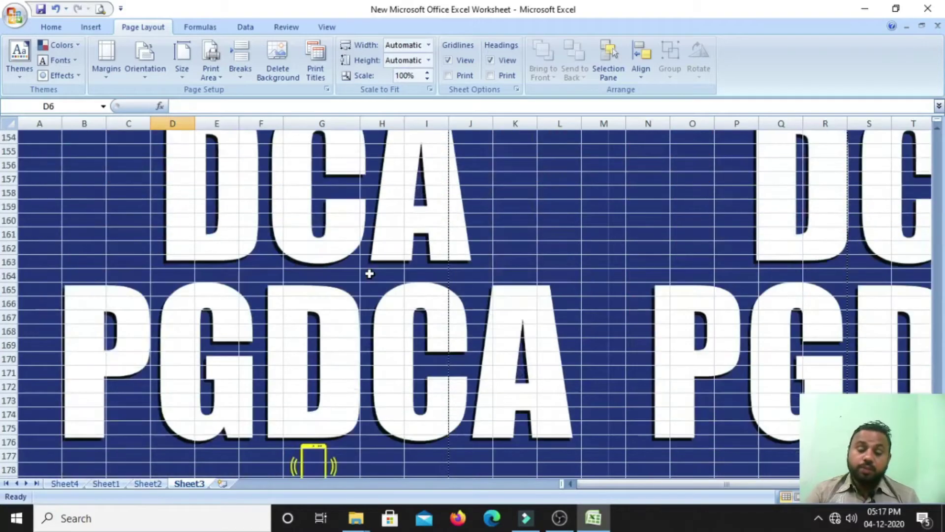
pyautogui.scroll(-6, 369, 274)
pyautogui.scroll(14, 369, 274)
pyautogui.scroll(20, 370, 273)
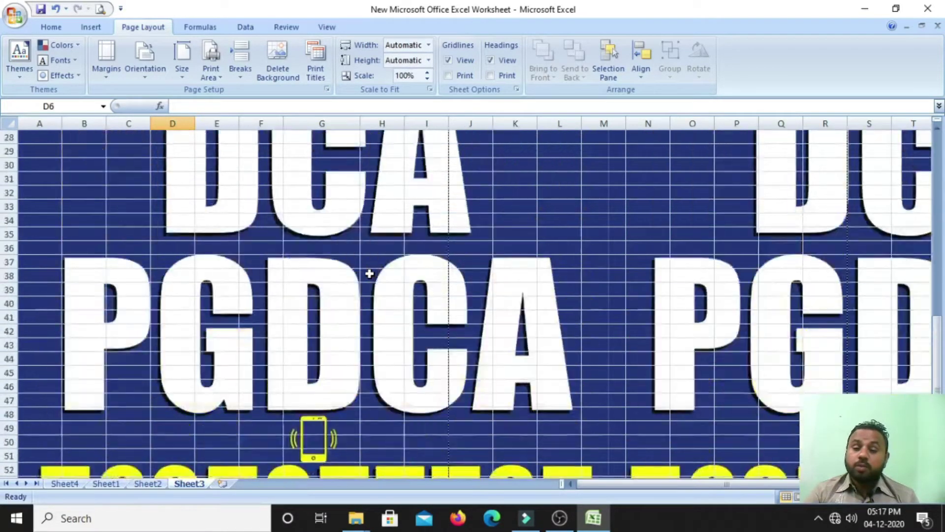
pyautogui.scroll(9, 369, 273)
pyautogui.click(414, 208)
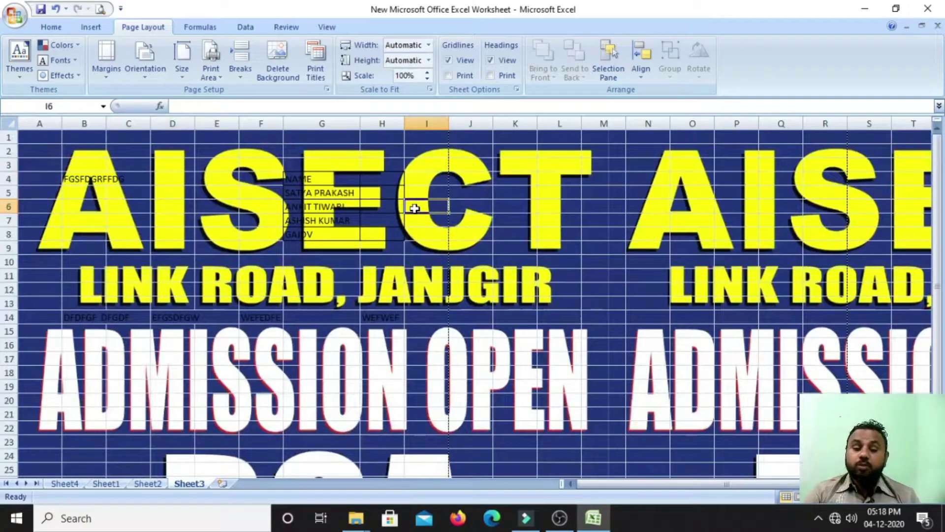
# Step: Delete the background picture from Sheet3
pyautogui.click(290, 78)
pyautogui.click(288, 302)
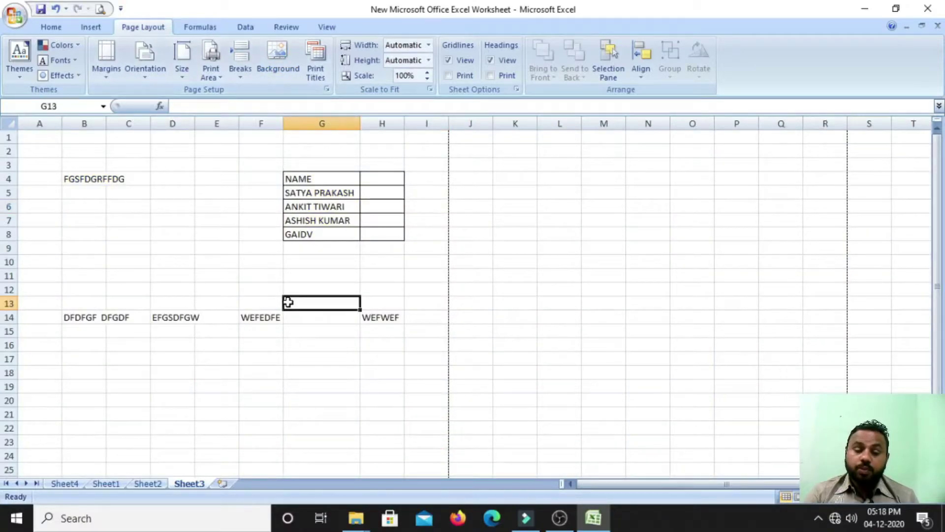
pyautogui.click(220, 219)
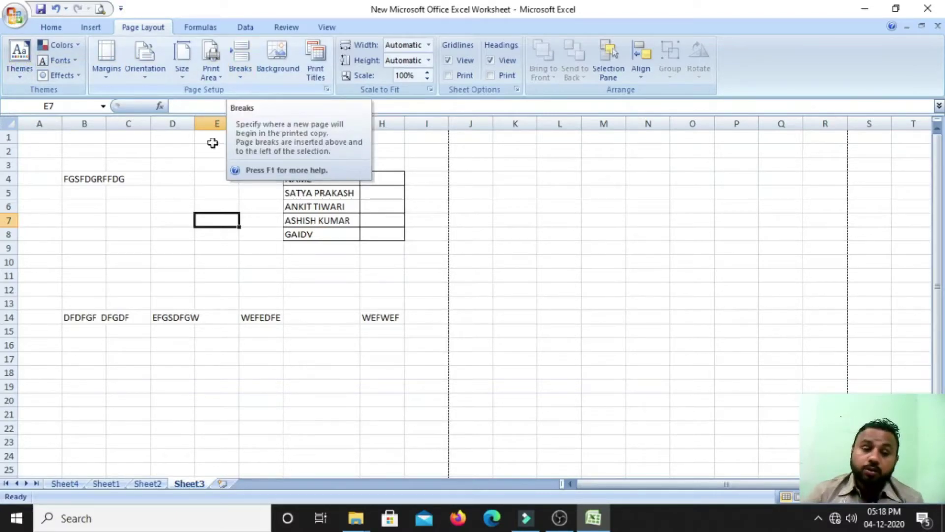
pyautogui.click(186, 289)
# Step: Merge and center cells A1:I2 to hold the sheet heading
pyautogui.moveTo(43, 142); pyautogui.dragTo(424, 147)
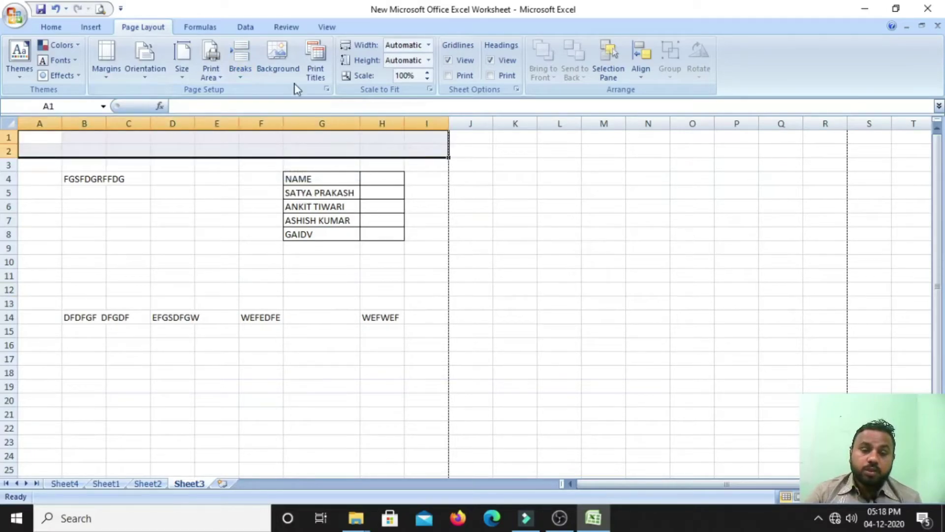
pyautogui.click(44, 29)
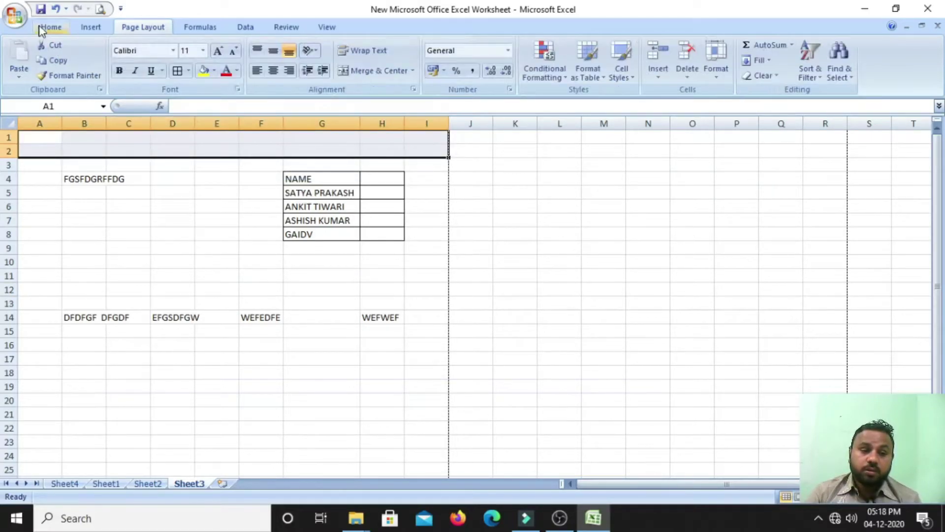
pyautogui.click(345, 71)
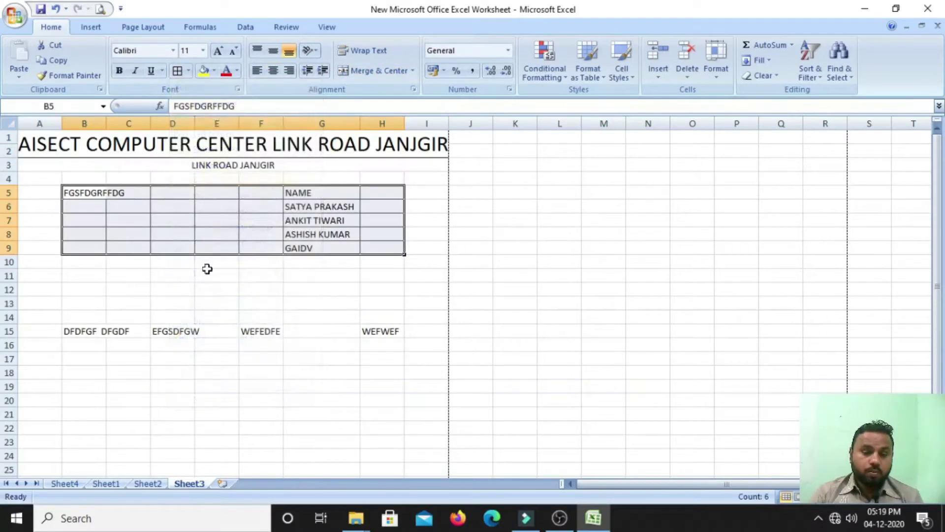
pyautogui.click(208, 273)
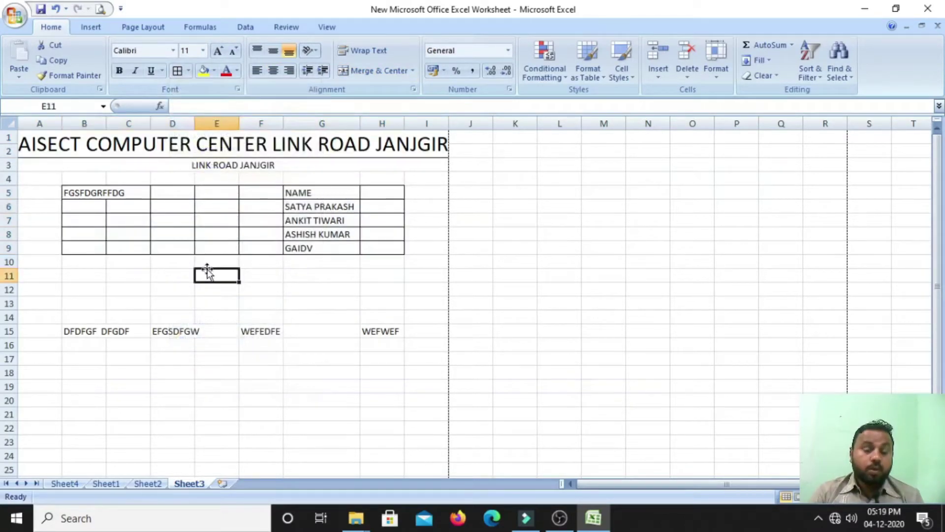
# Step: Apply borders to the two heading lines in A1:I3
pyautogui.moveTo(185, 149); pyautogui.dragTo(186, 164)
pyautogui.click(177, 70)
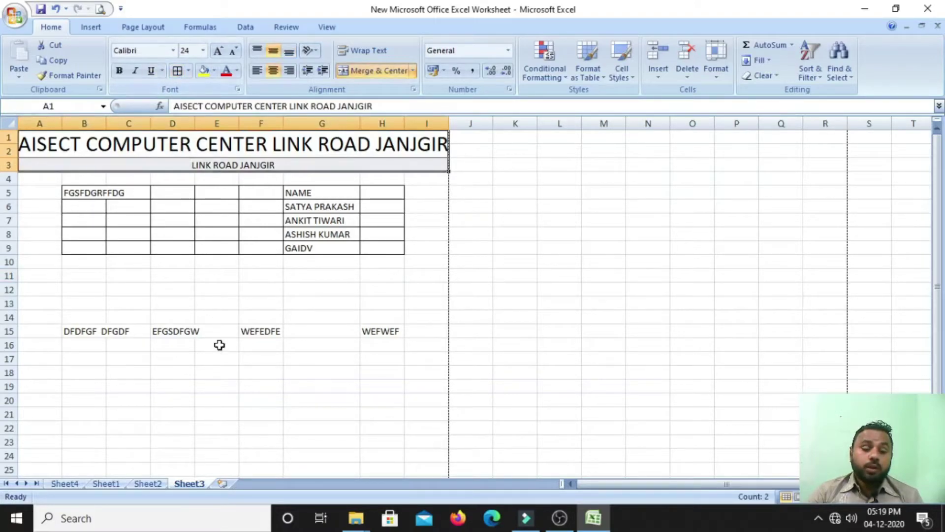
pyautogui.click(230, 314)
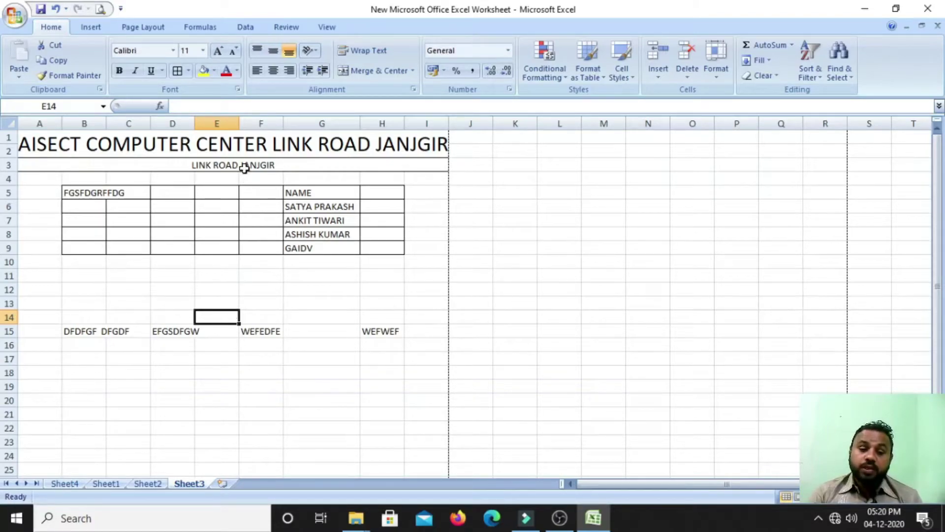
# Step: Shorten the heading in cell A1 to AISECT COMPUTER CENTER
pyautogui.click(228, 144)
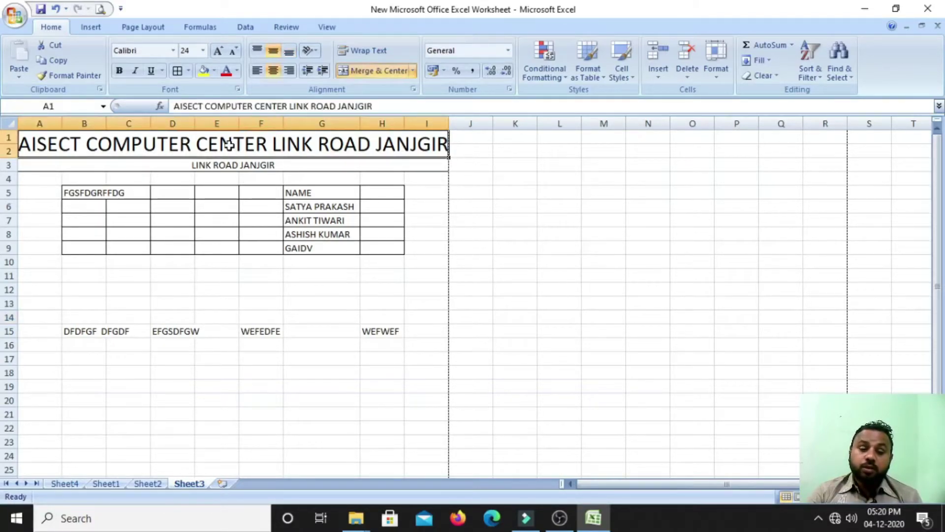
pyautogui.click(222, 165)
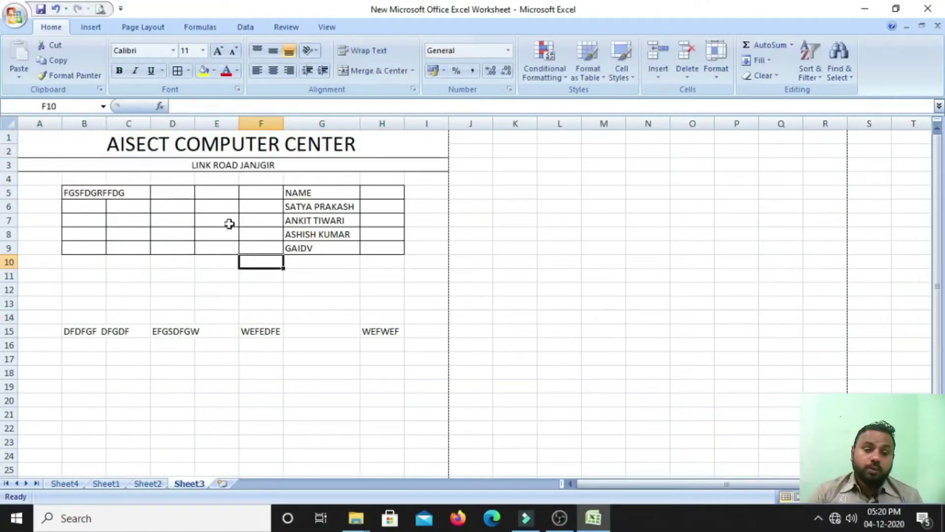
pyautogui.click(212, 144)
pyautogui.click(214, 164)
pyautogui.click(229, 280)
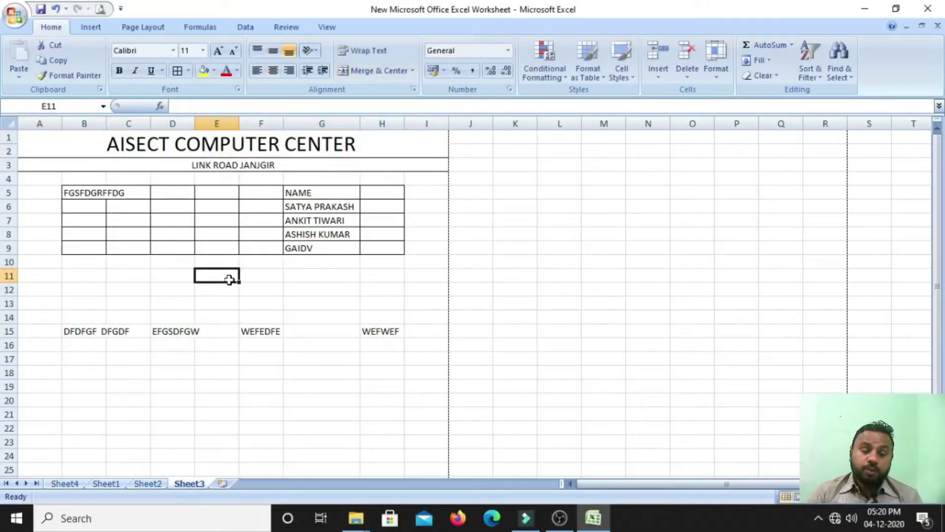
pyautogui.click(320, 331)
# Step: Enter 1, 2 and 3 in cells A4:A6 and fill the number series down column A past row 400
pyautogui.click(36, 183)
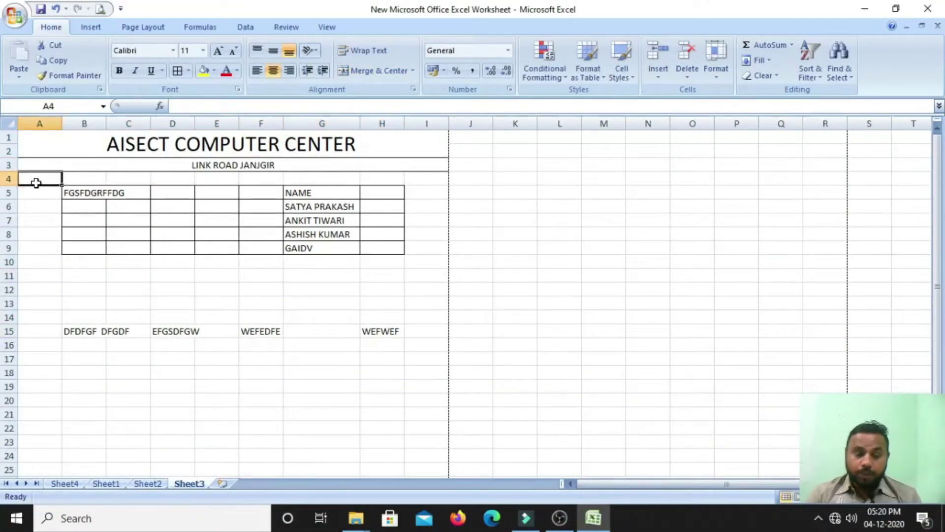
pyautogui.write('1')
pyautogui.press('Return')
pyautogui.write('2')
pyautogui.press('Return')
pyautogui.write('3')
pyautogui.press('Return')
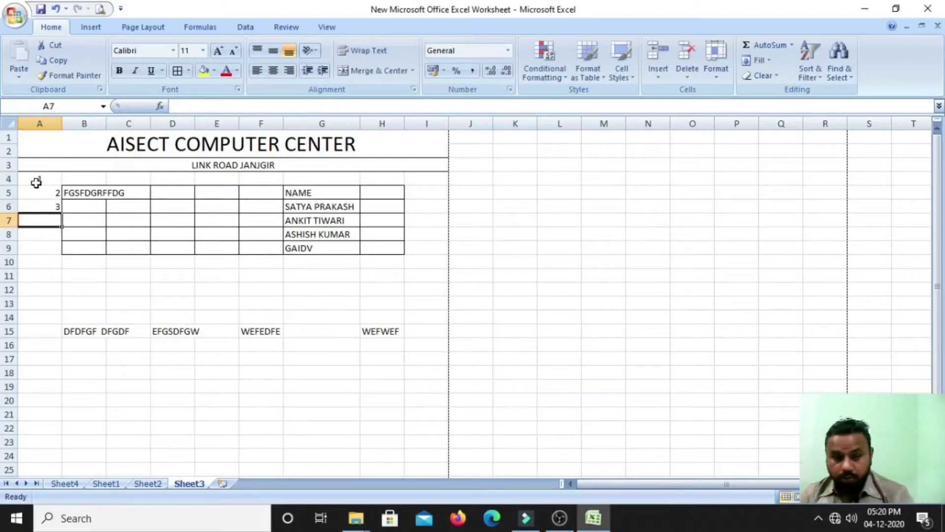
pyautogui.moveTo(46, 179); pyautogui.dragTo(36, 397)
pyautogui.click(424, 333)
# Step: Examine the heading across the sheet's pages in print preview and return to the worksheet
pyautogui.scroll(15, 424, 333)
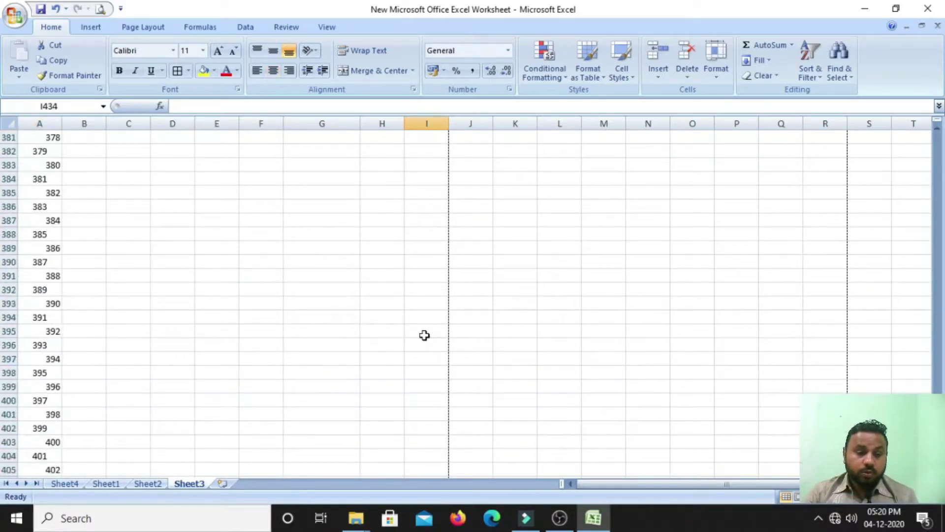
pyautogui.click(101, 10)
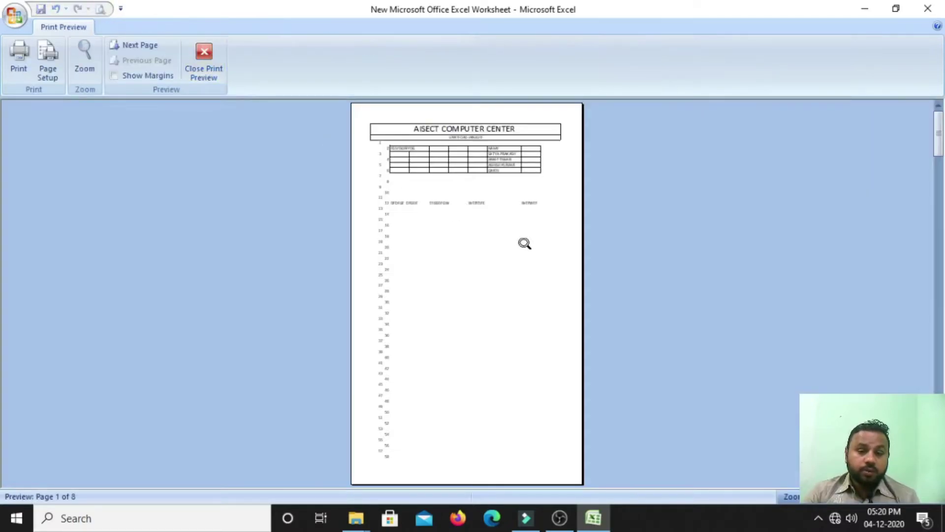
pyautogui.scroll(-1, 524, 243)
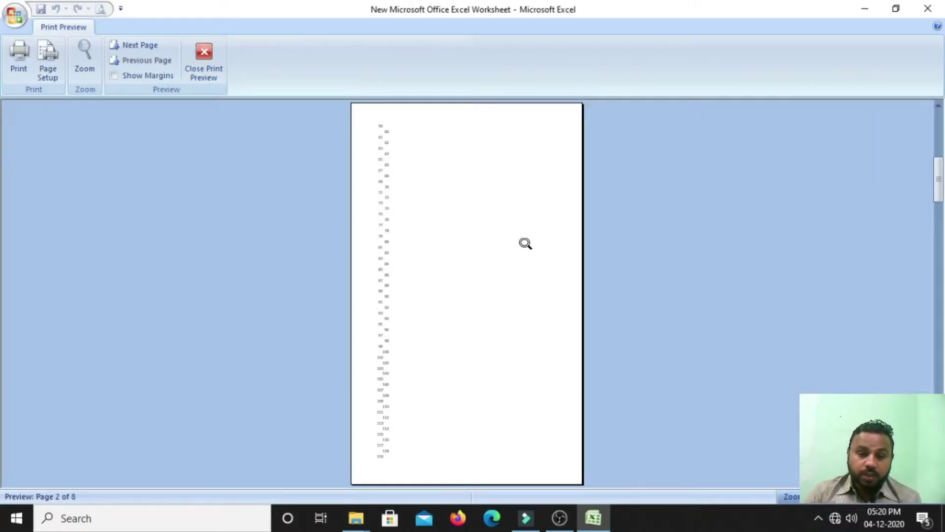
pyautogui.scroll(-1, 525, 243)
pyautogui.scroll(-4, 525, 243)
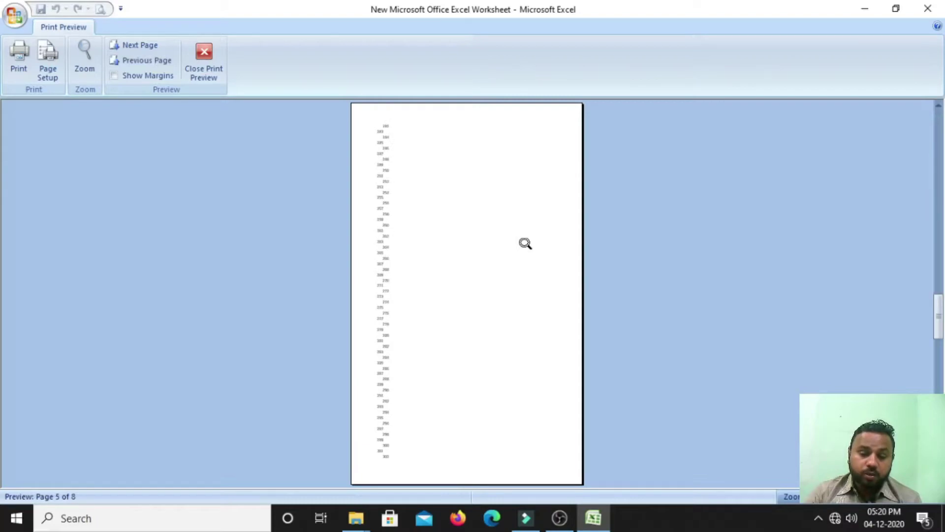
pyautogui.scroll(-1, 525, 243)
pyautogui.scroll(7, 525, 244)
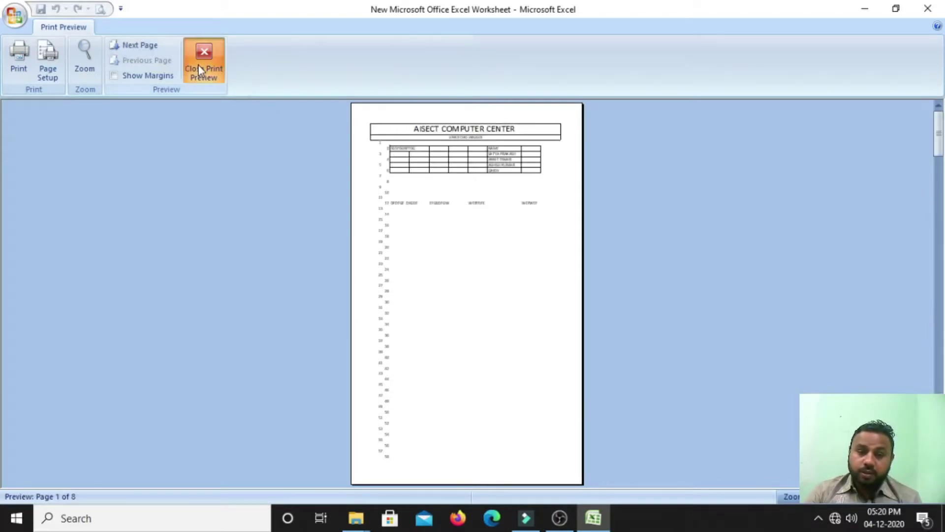
pyautogui.click(200, 70)
pyautogui.click(276, 235)
pyautogui.click(158, 240)
# Step: Set rows 1 and 2 as the print title rows to repeat at the top of each page
pyautogui.scroll(20, 158, 241)
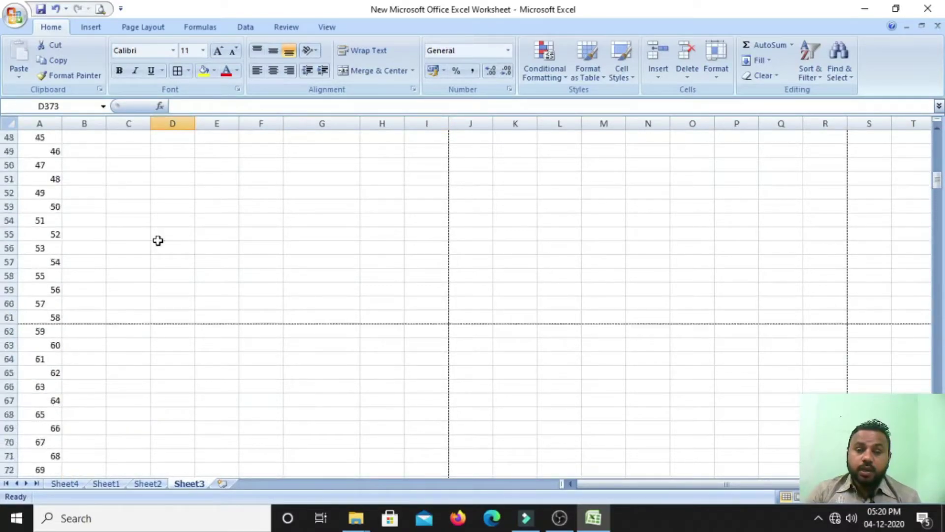
pyautogui.click(143, 33)
pyautogui.click(308, 81)
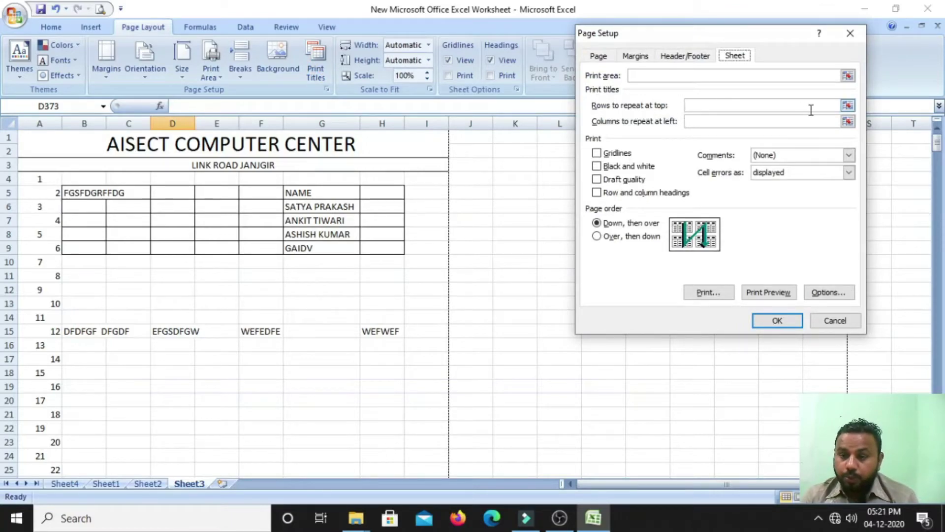
pyautogui.click(847, 105)
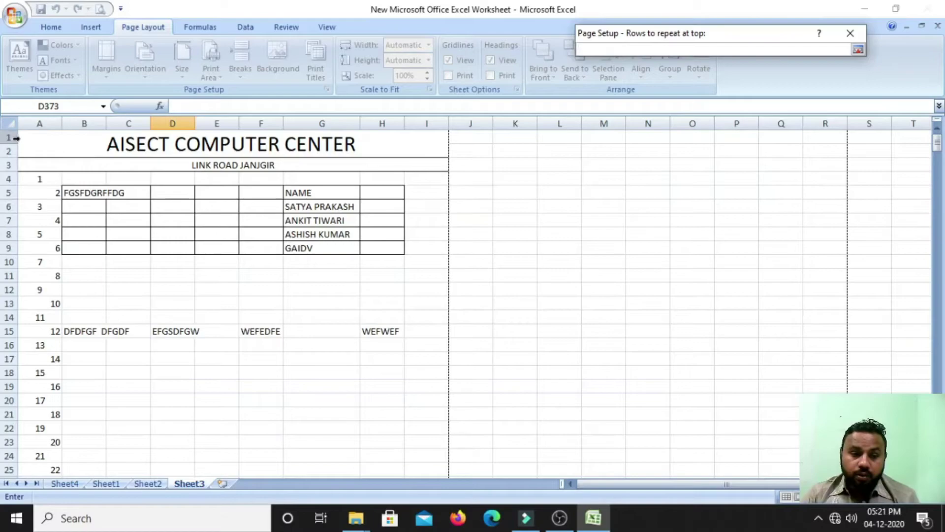
pyautogui.moveTo(10, 137); pyautogui.dragTo(9, 139)
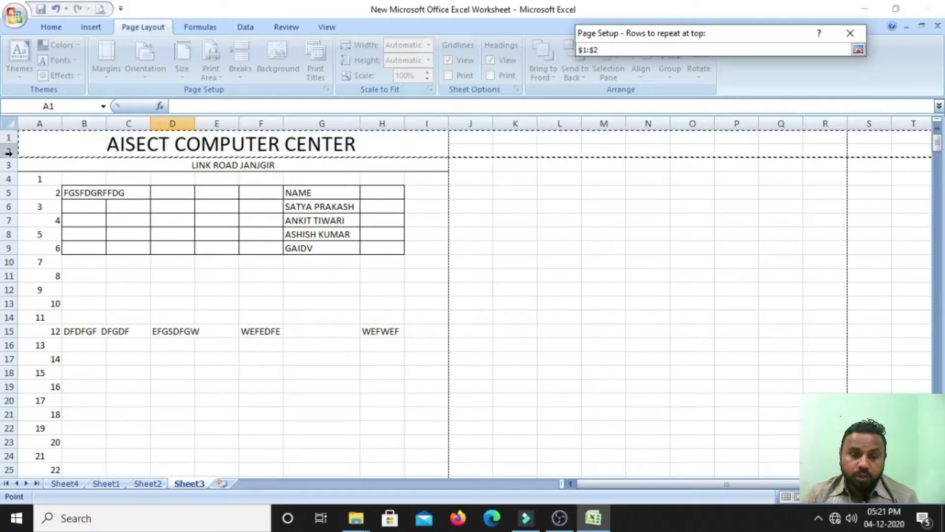
pyautogui.click(858, 51)
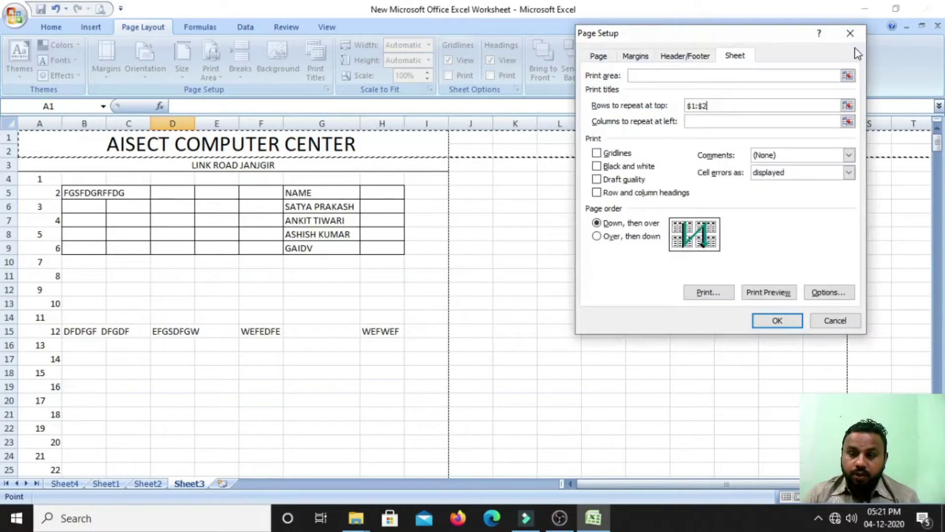
pyautogui.click(773, 320)
pyautogui.click(574, 290)
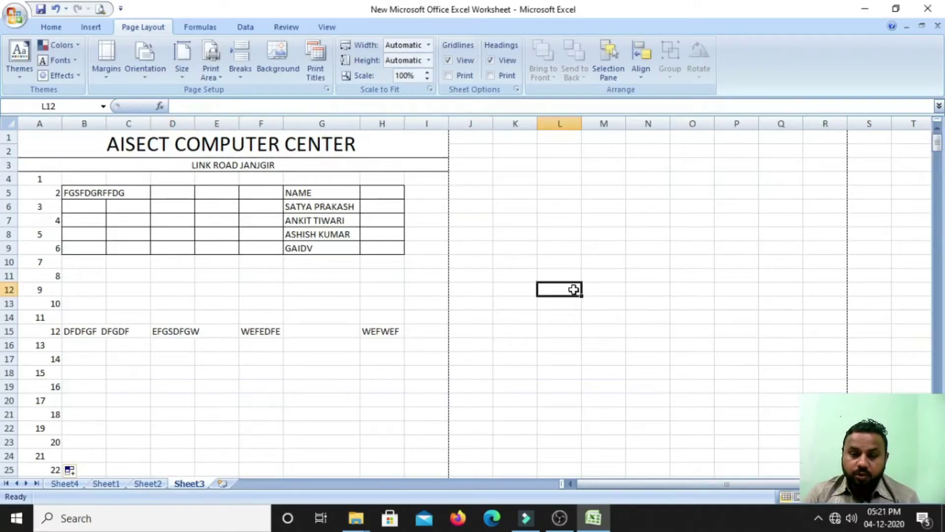
# Step: Examine each page in print preview to check the repeated title rows, and return to the worksheet
pyautogui.click(100, 10)
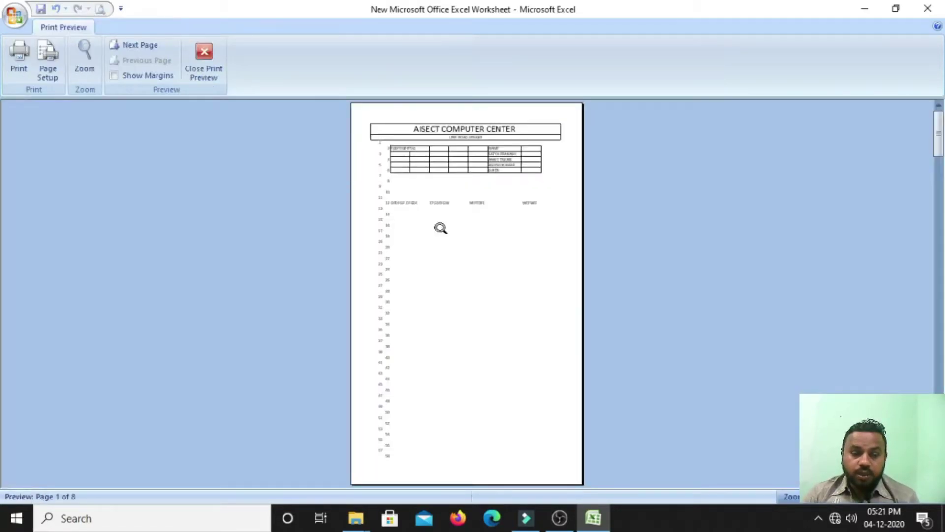
pyautogui.scroll(-1, 441, 228)
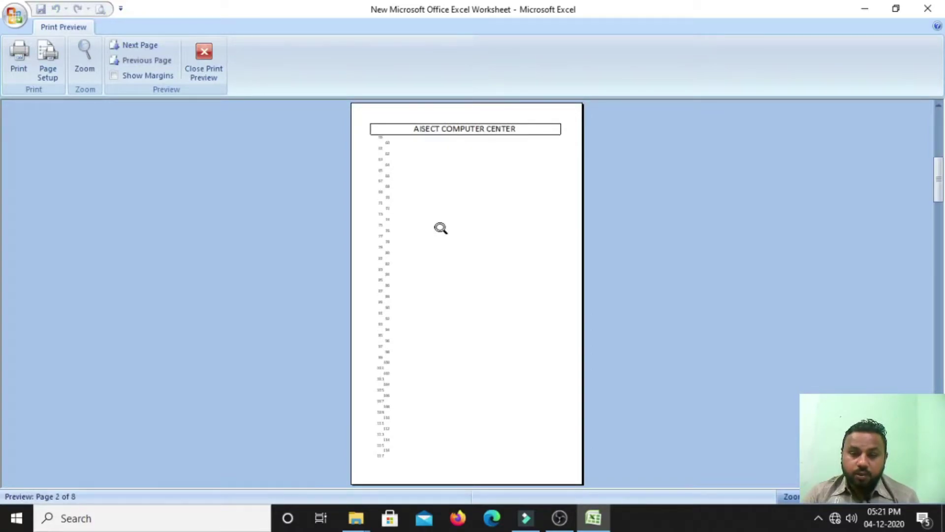
pyautogui.scroll(-1, 441, 228)
pyautogui.scroll(-1, 441, 228)
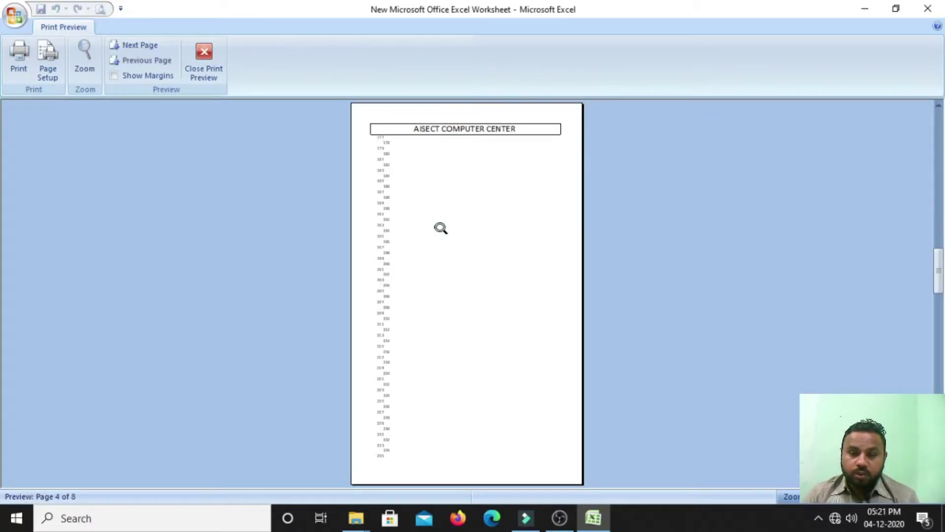
pyautogui.scroll(-1, 441, 228)
pyautogui.scroll(-1, 440, 228)
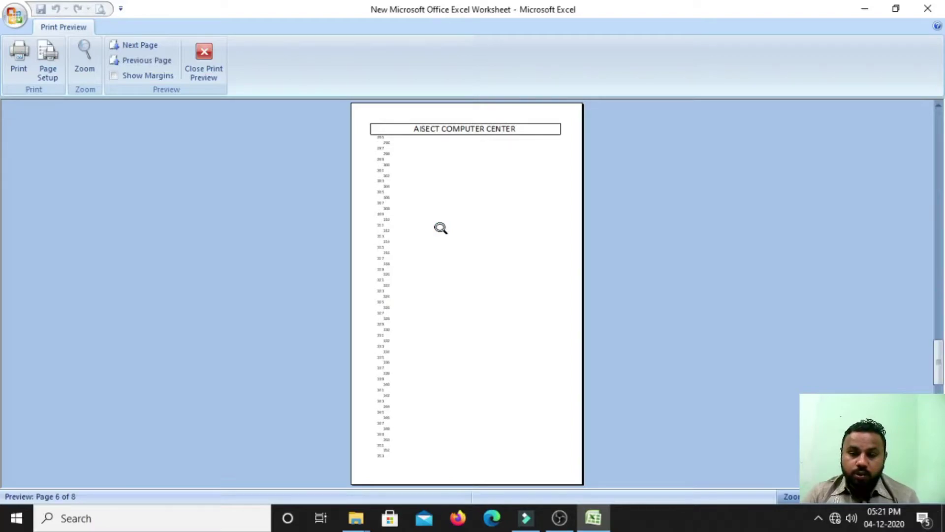
pyautogui.scroll(-2, 441, 228)
pyautogui.scroll(6, 441, 228)
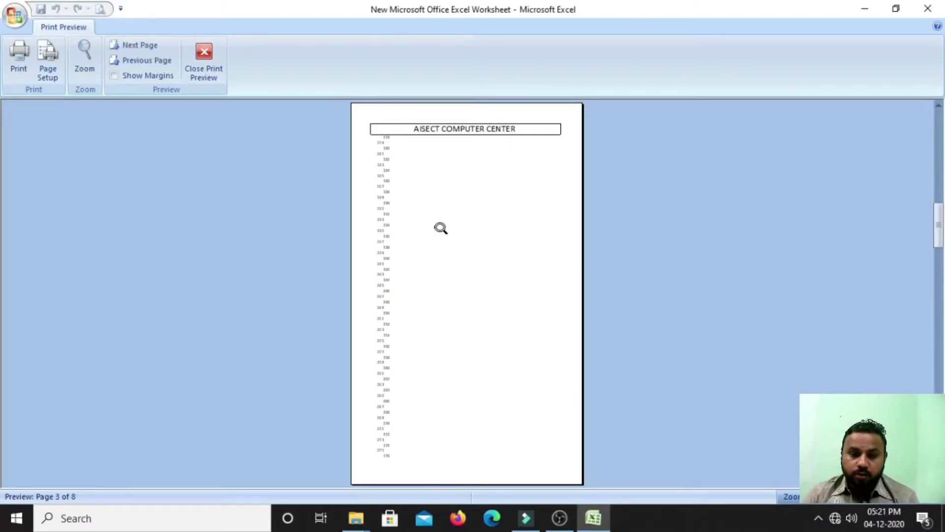
pyautogui.click(204, 62)
pyautogui.click(194, 159)
pyautogui.click(490, 182)
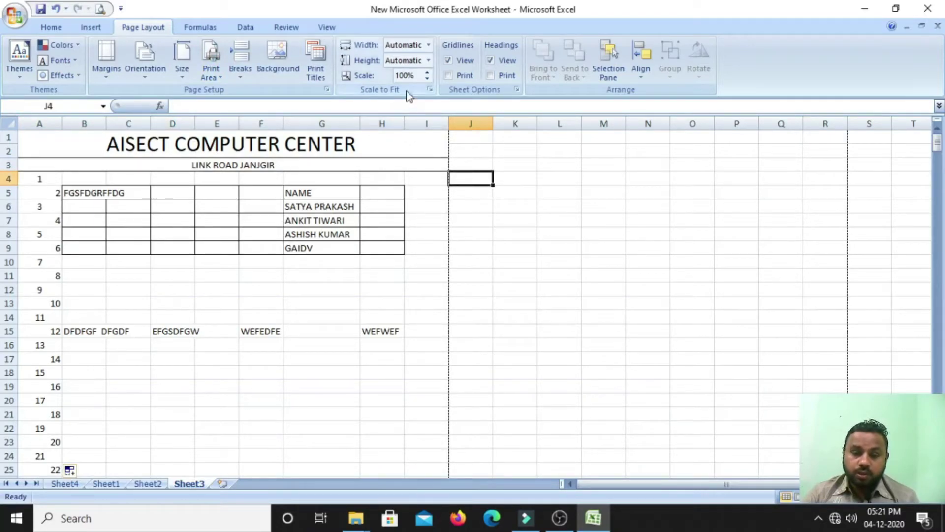
# Step: Set rows 1 to 3 to repeat at the top of each printed page and check the pages in print preview
pyautogui.click(314, 74)
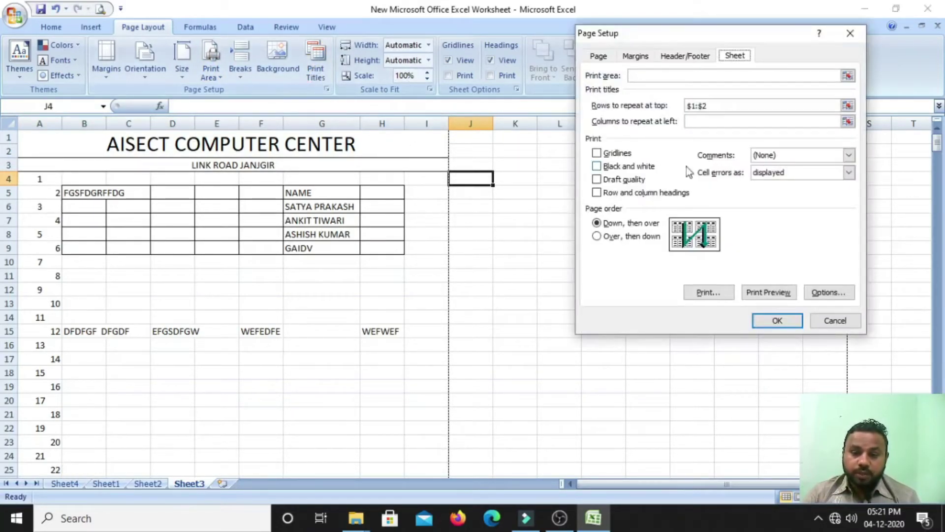
pyautogui.click(848, 105)
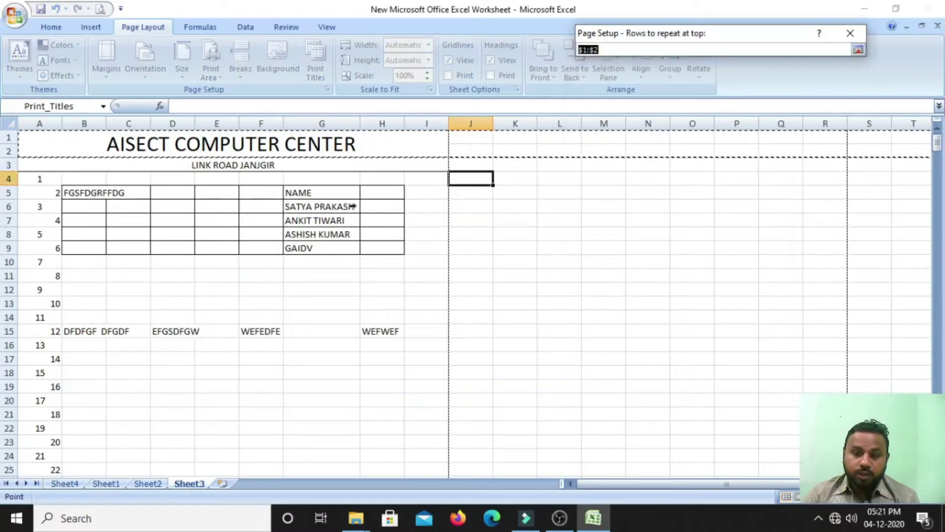
pyautogui.moveTo(2, 139); pyautogui.dragTo(5, 166)
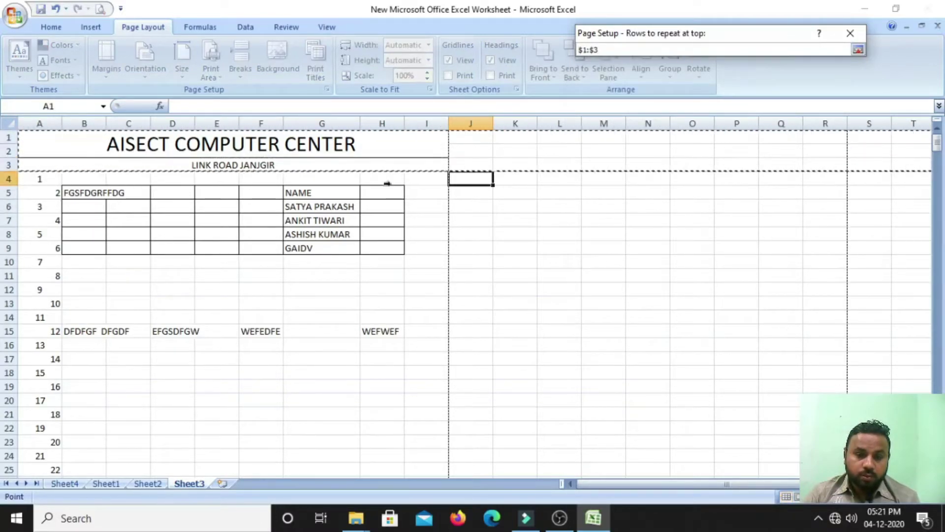
pyautogui.click(859, 49)
pyautogui.click(776, 320)
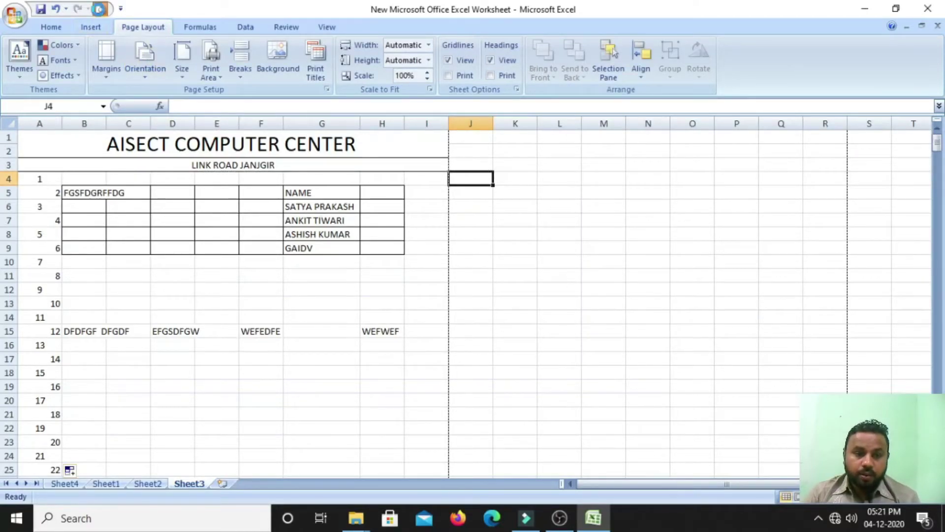
pyautogui.click(100, 9)
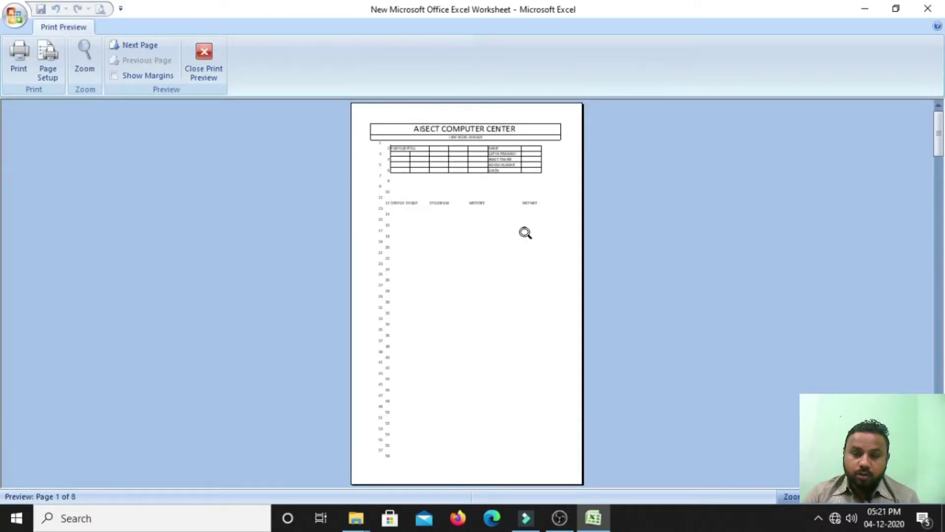
pyautogui.scroll(-3, 526, 233)
pyautogui.scroll(-4, 525, 232)
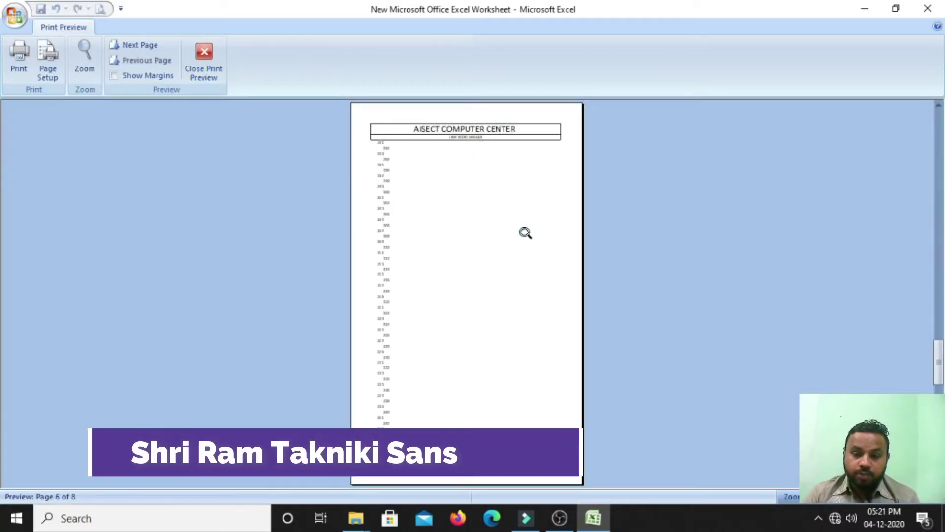
pyautogui.scroll(5, 525, 233)
pyautogui.scroll(2, 525, 232)
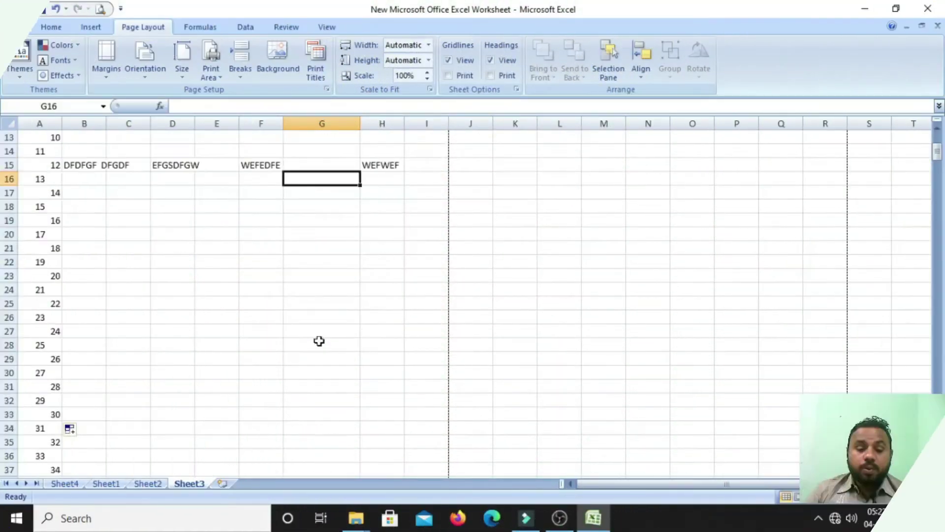
# Step: Look over the print width scaling choices and the Page Setup scaling options without changing anything
pyautogui.scroll(-6, 317, 340)
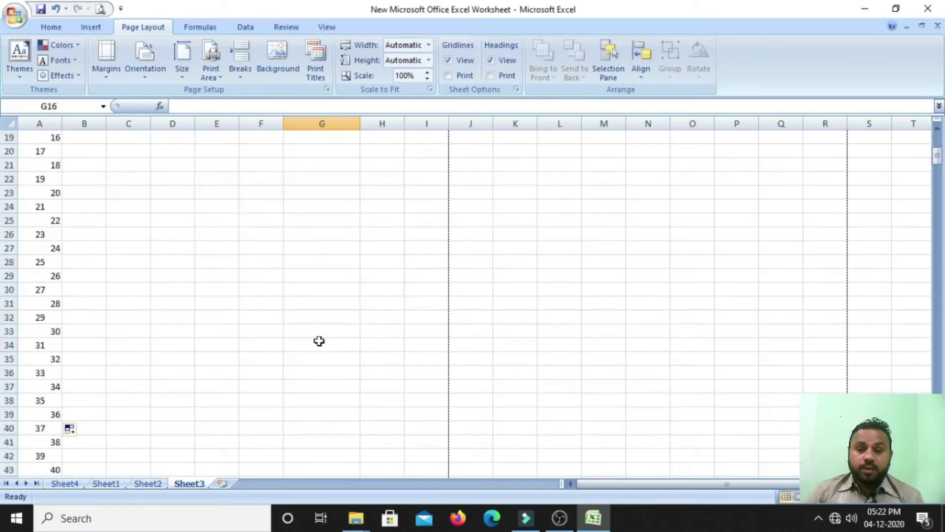
pyautogui.scroll(-1, 319, 341)
pyautogui.click(260, 206)
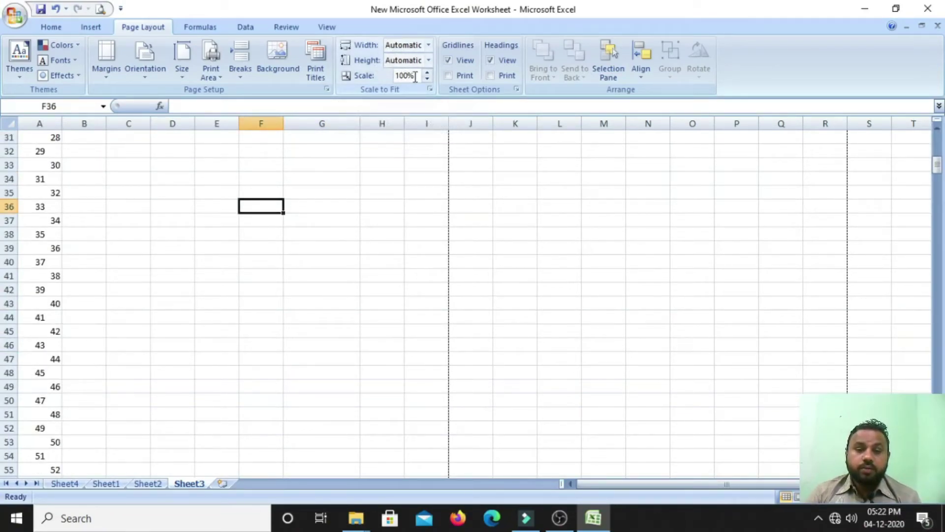
pyautogui.click(405, 45)
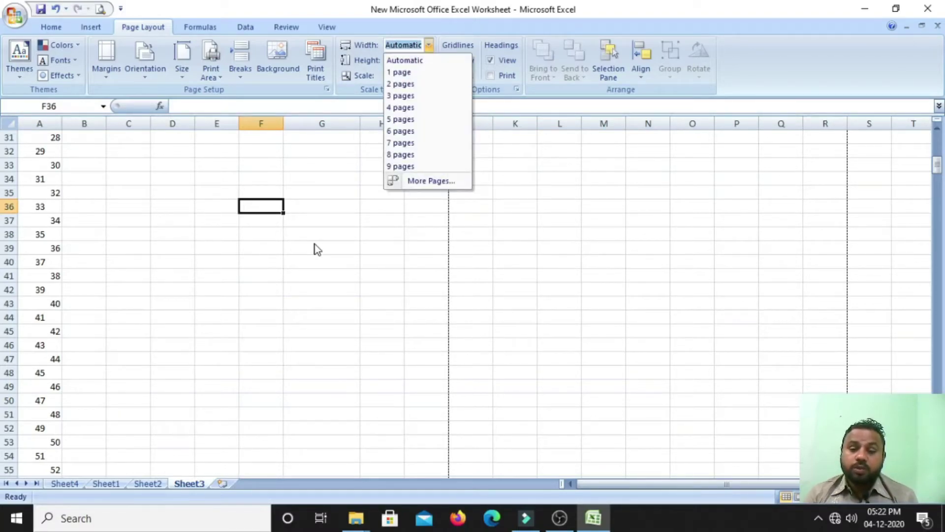
pyautogui.click(431, 181)
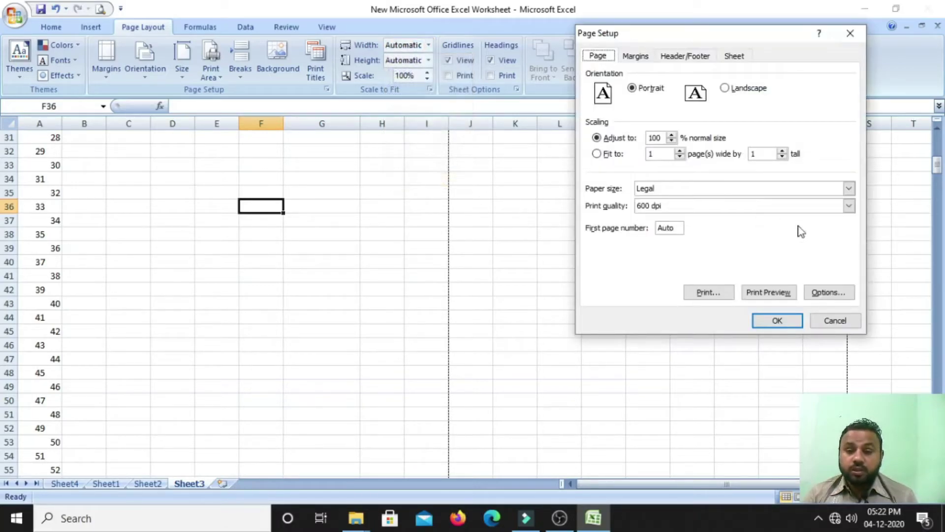
pyautogui.click(836, 320)
pyautogui.click(426, 288)
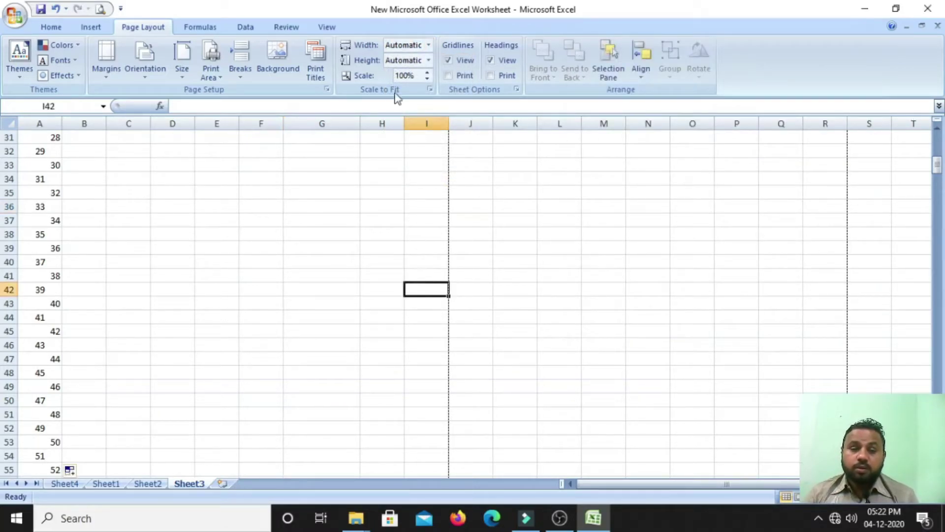
# Step: Scale the print width to 6 pages and check the pages in print preview
pyautogui.click(429, 45)
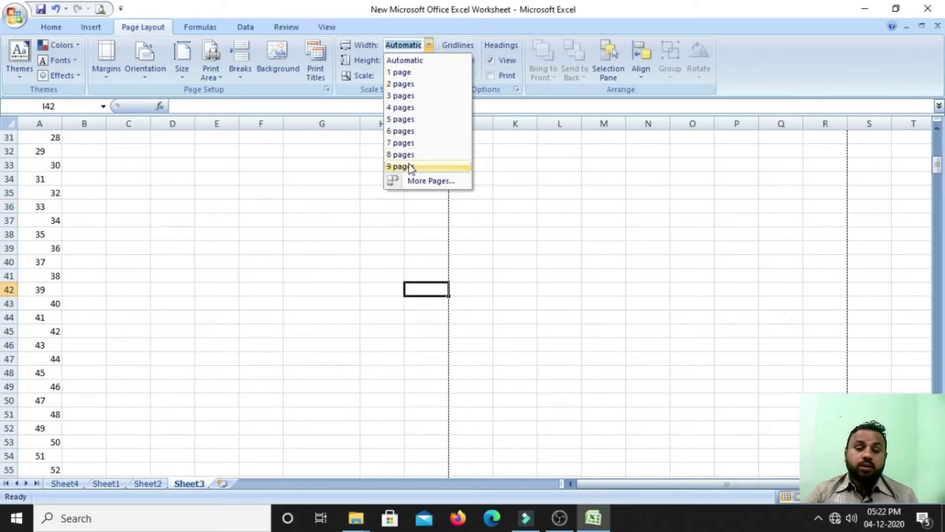
pyautogui.click(421, 130)
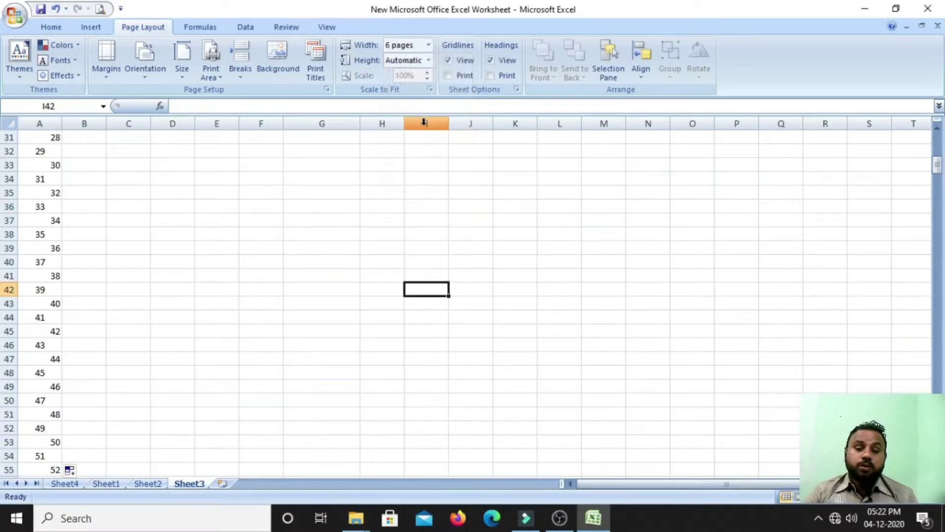
pyautogui.click(278, 221)
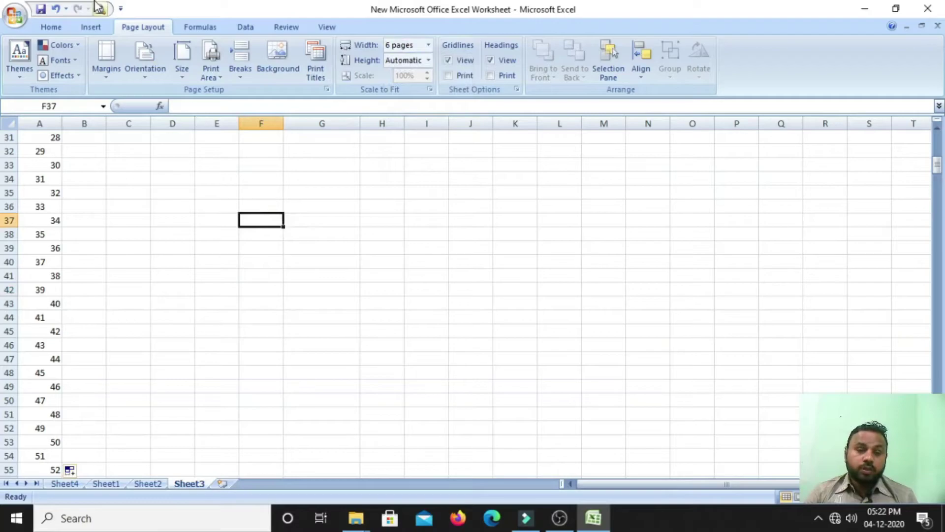
pyautogui.click(100, 10)
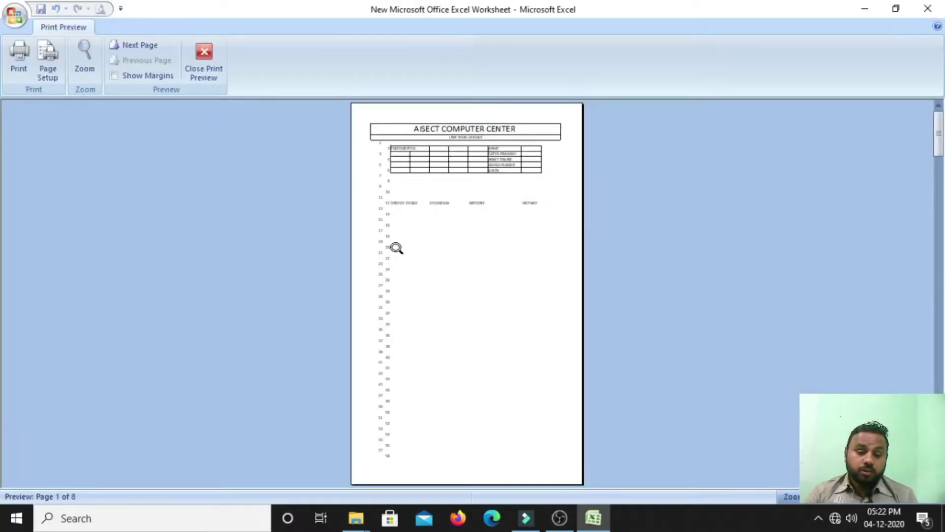
pyautogui.scroll(-2, 395, 248)
pyautogui.scroll(-2, 397, 248)
pyautogui.click(219, 75)
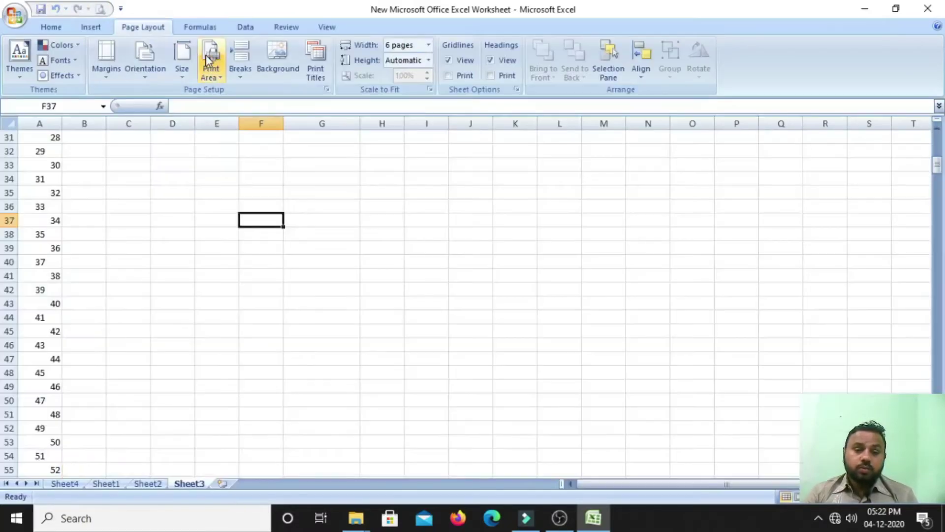
# Step: Look over the print height scaling choices without changing anything, and return to the start of the worksheet
pyautogui.click(428, 61)
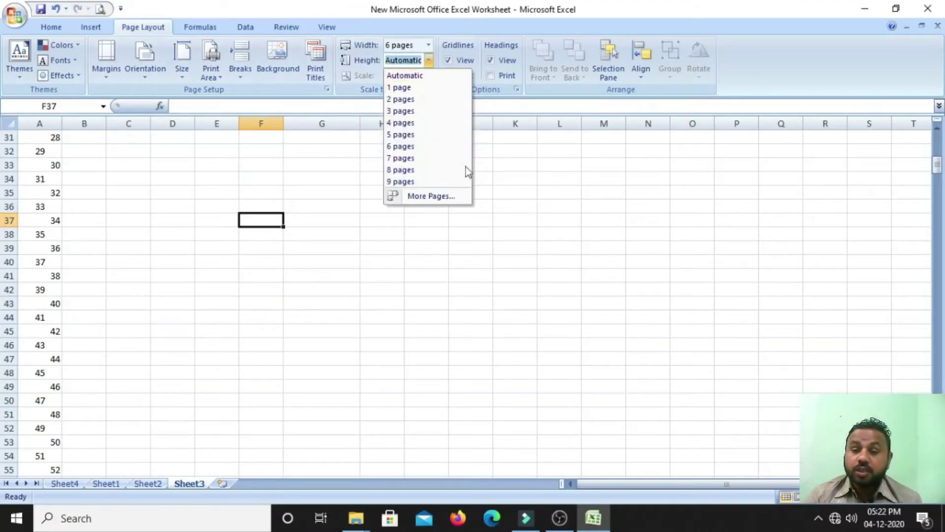
pyautogui.click(664, 292)
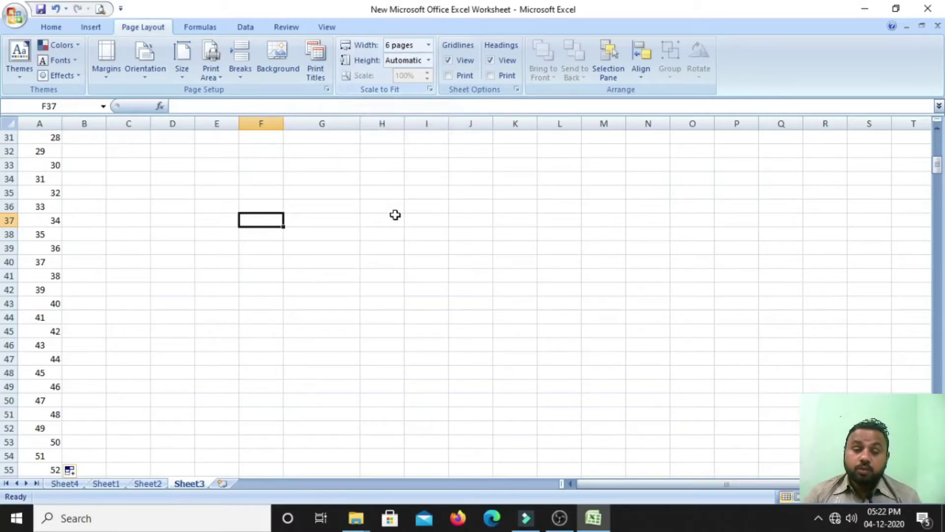
pyautogui.click(396, 234)
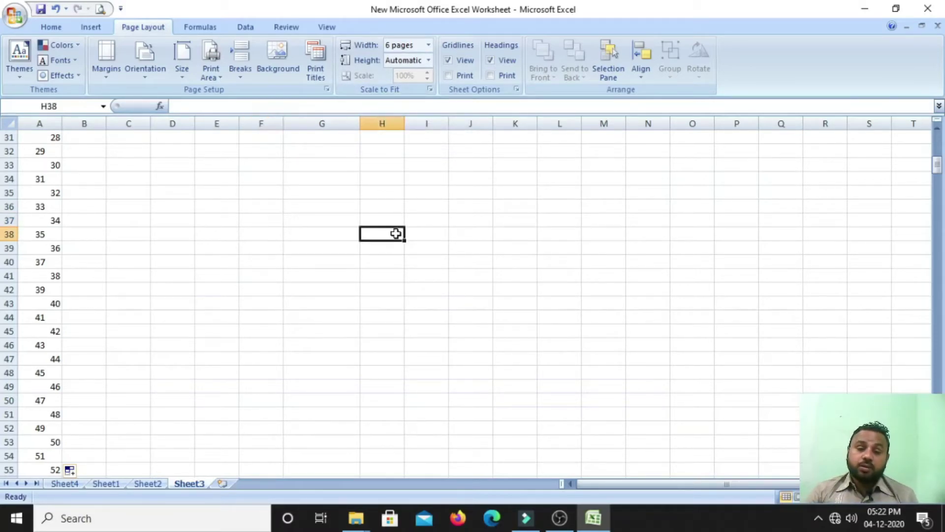
pyautogui.click(296, 217)
pyautogui.click(76, 220)
pyautogui.click(382, 428)
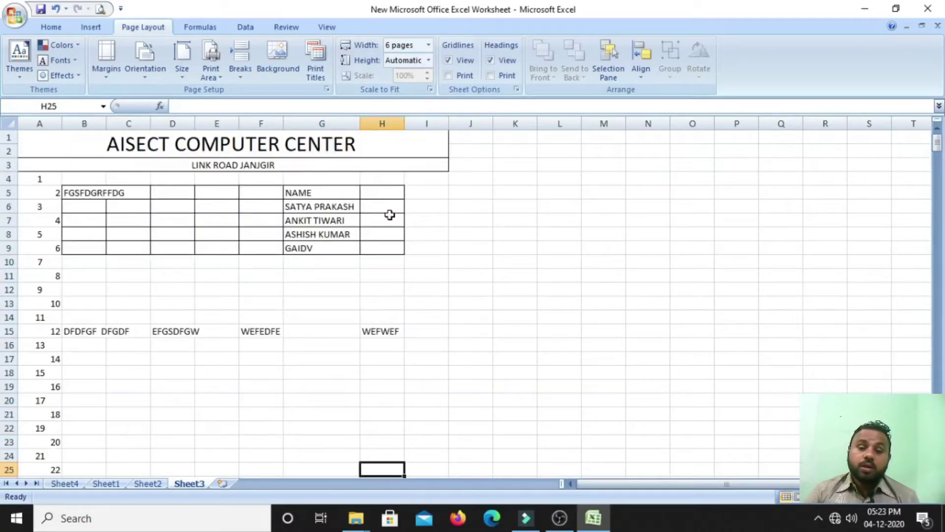
pyautogui.moveTo(196, 141); pyautogui.dragTo(244, 241)
pyautogui.click(463, 208)
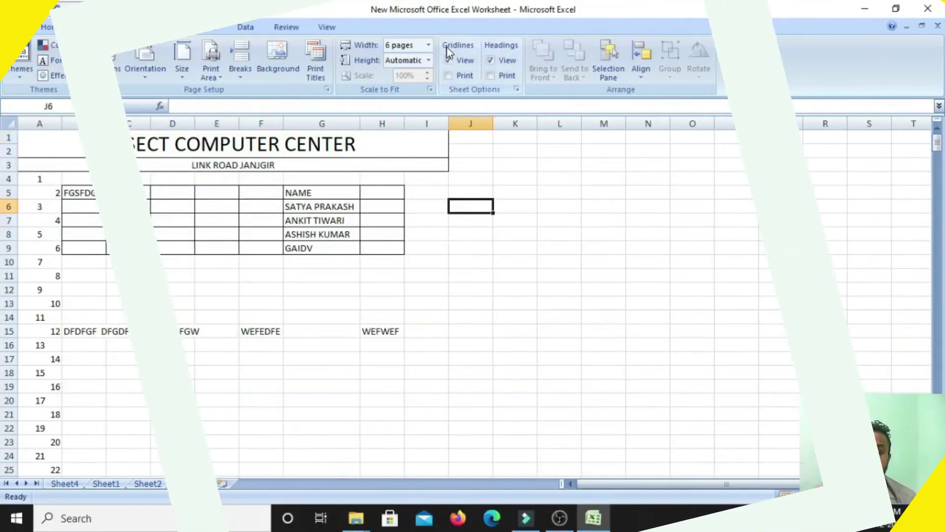
# Step: Hide and restore the on-screen gridlines, and do the same with the row and column headings
pyautogui.click(466, 64)
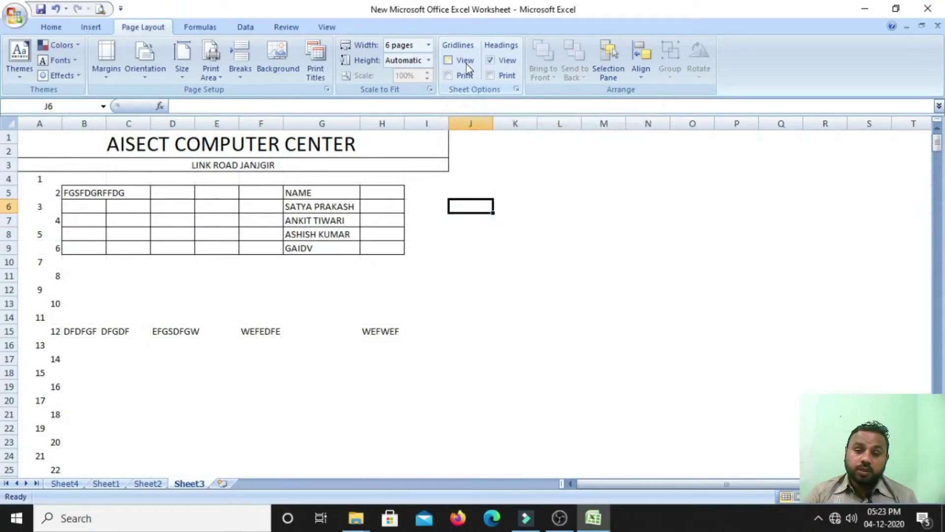
pyautogui.click(466, 64)
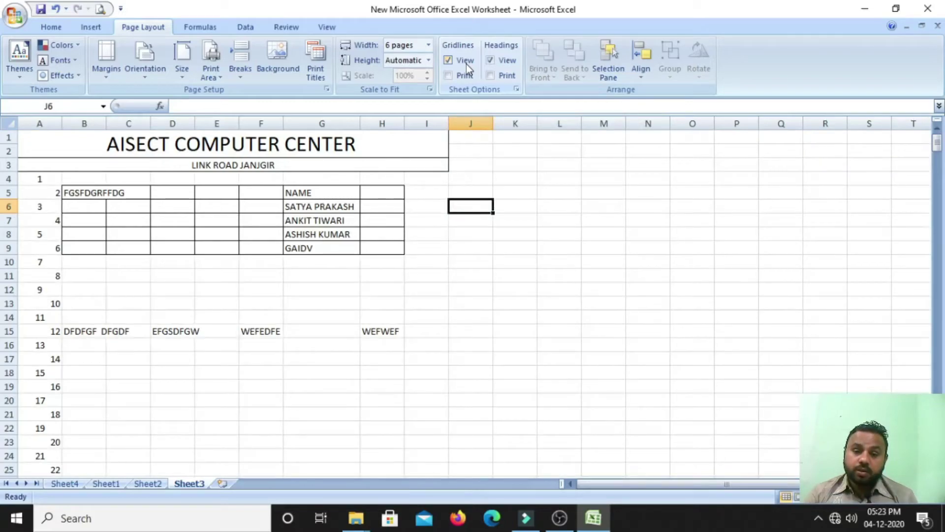
pyautogui.click(507, 62)
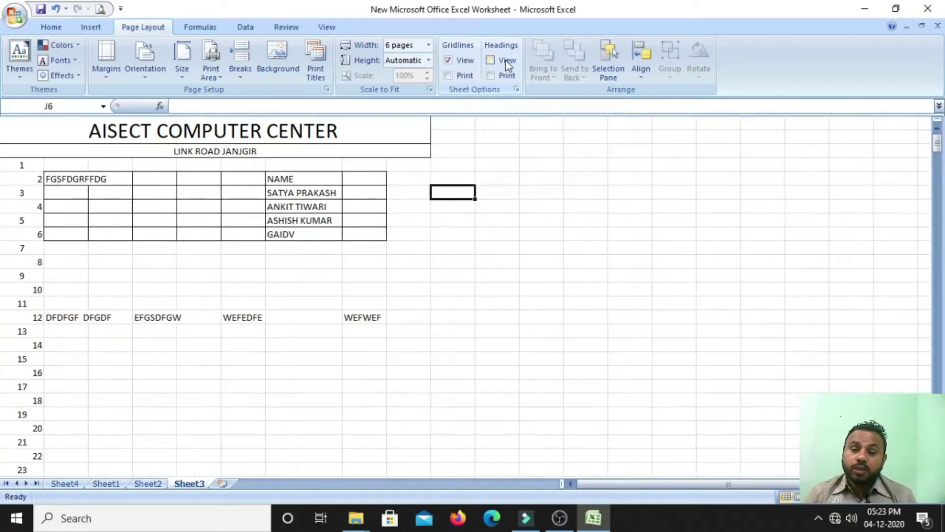
pyautogui.click(507, 62)
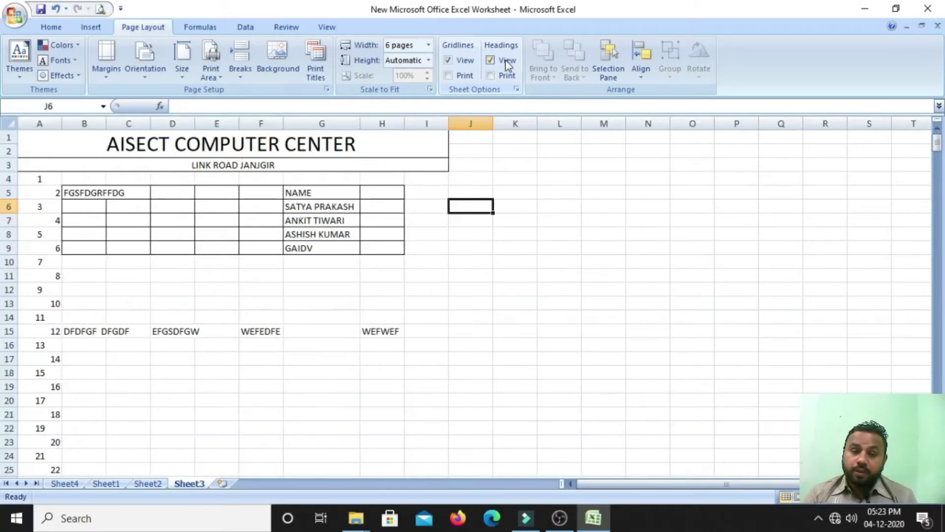
# Step: Enable printing of gridlines, check the page in print preview, and return to the worksheet
pyautogui.click(449, 73)
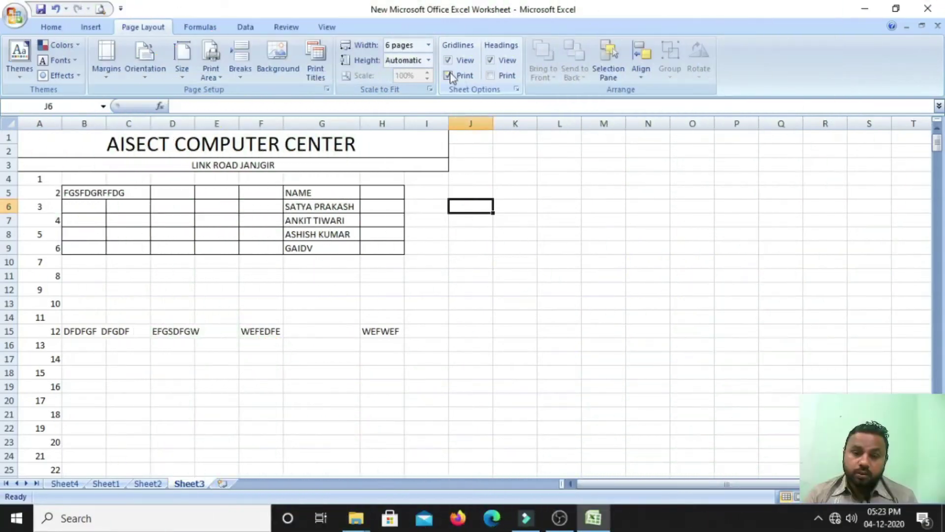
pyautogui.click(559, 262)
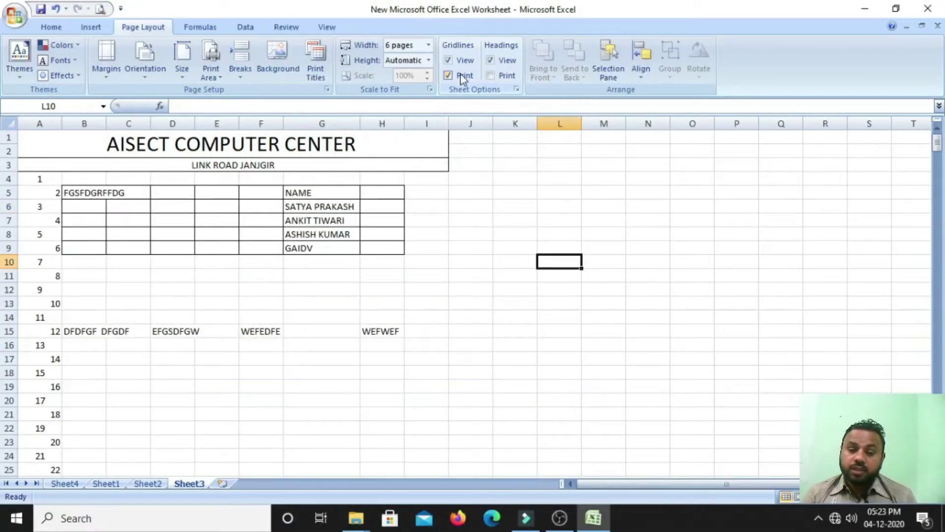
pyautogui.click(513, 235)
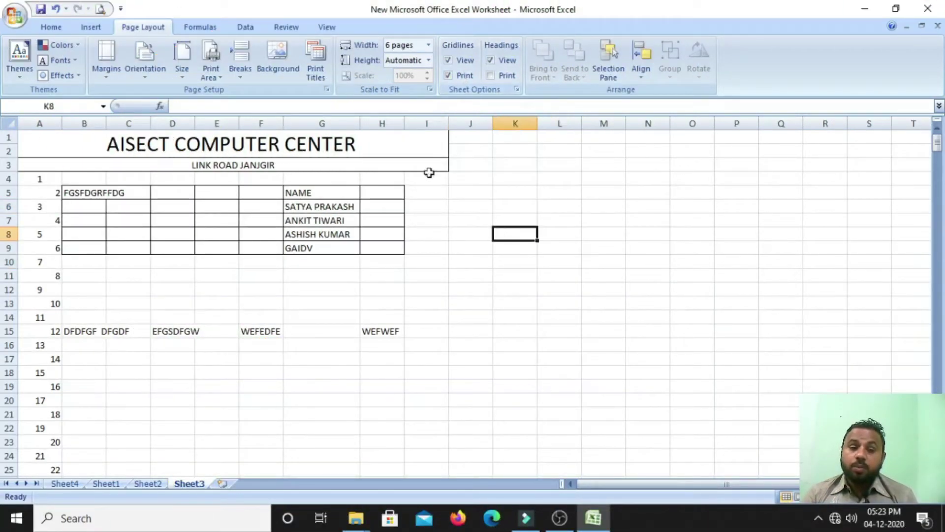
pyautogui.click(100, 9)
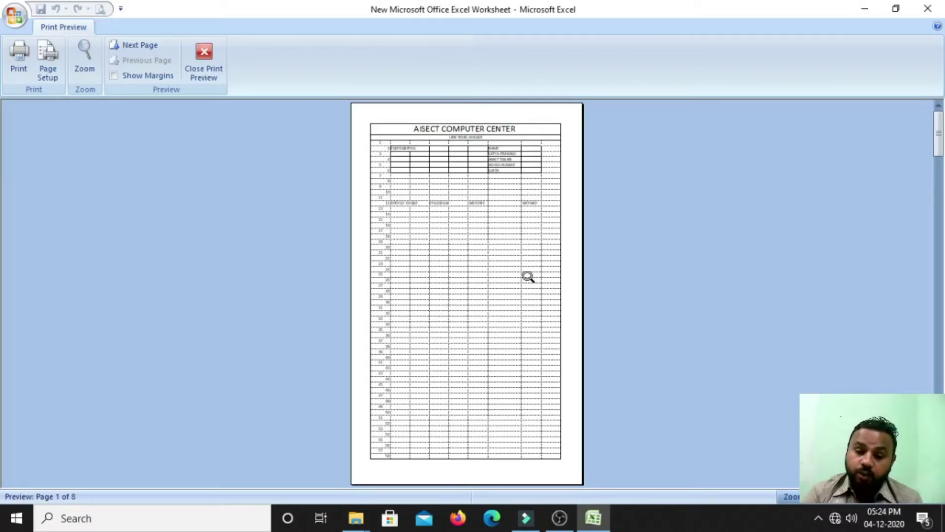
pyautogui.press('Escape')
# Step: Enable printing of row and column headings, check it in print preview, and switch gridline and heading printing back off
pyautogui.click(491, 77)
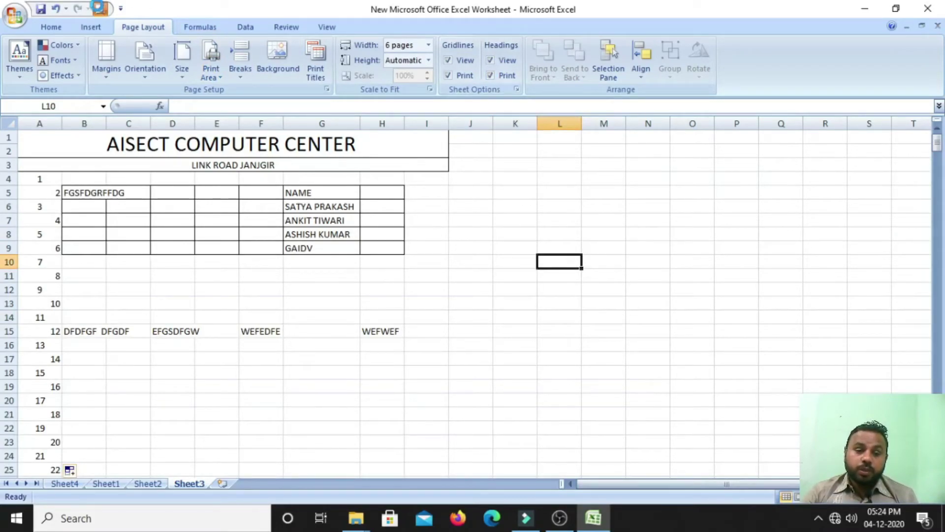
pyautogui.click(100, 9)
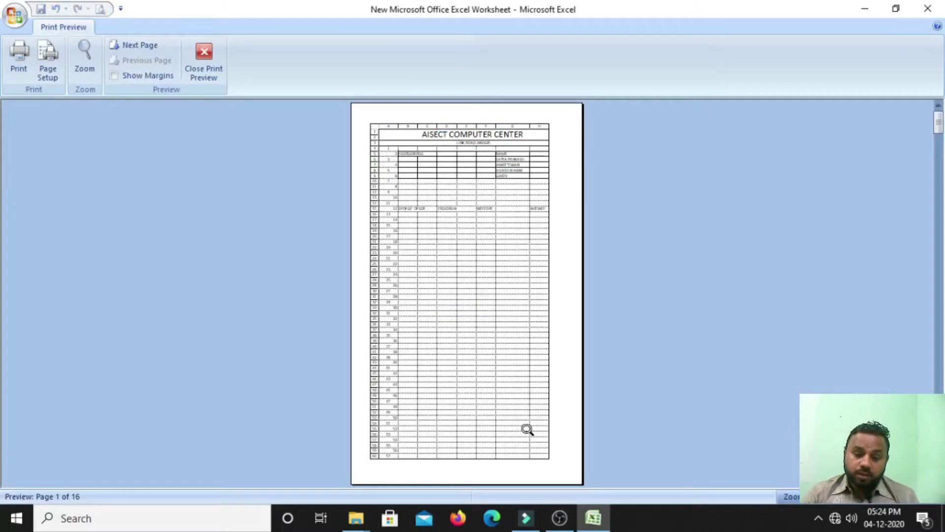
pyautogui.click(203, 59)
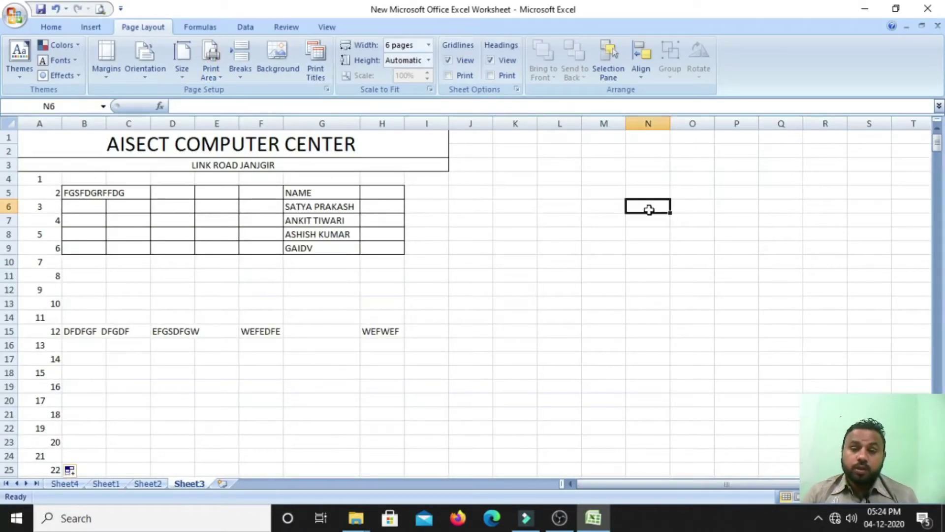
pyautogui.click(572, 259)
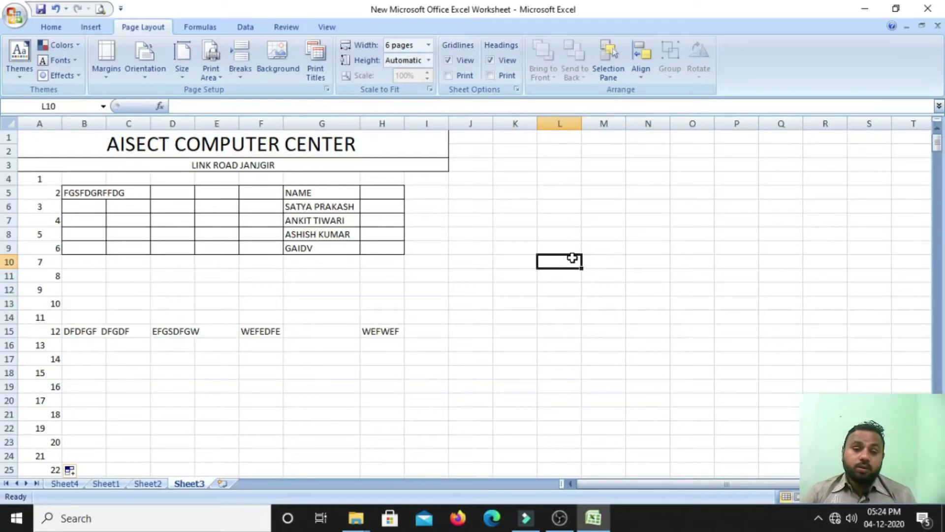
pyautogui.click(542, 283)
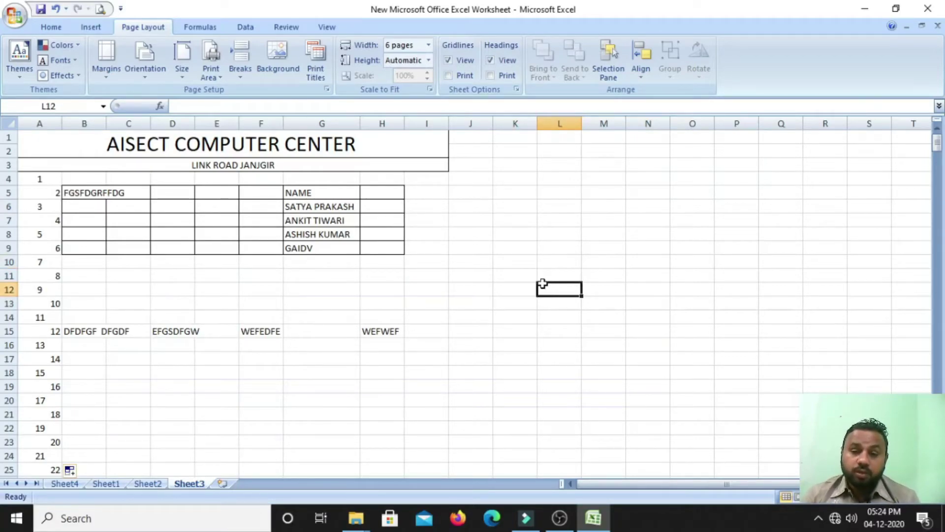
# Step: Draw a rectangle in the empty cells beside the table and an overlapping oval about 5.8 cm high and 9.1 cm wide
pyautogui.click(90, 27)
pyautogui.click(152, 59)
pyautogui.click(90, 141)
pyautogui.moveTo(499, 229); pyautogui.dragTo(704, 375)
pyautogui.moveTo(577, 313); pyautogui.dragTo(815, 465)
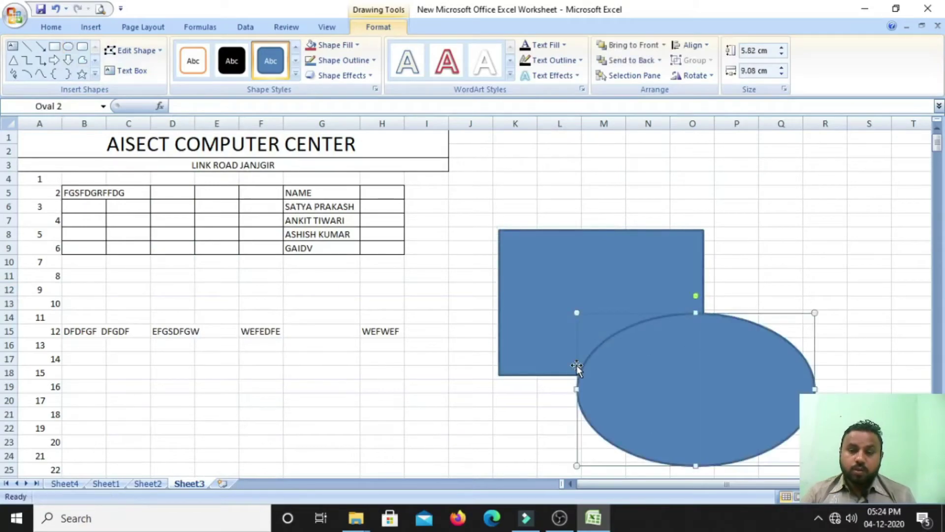
# Step: Bring the rectangle to the front so it overlaps the oval
pyautogui.click(132, 31)
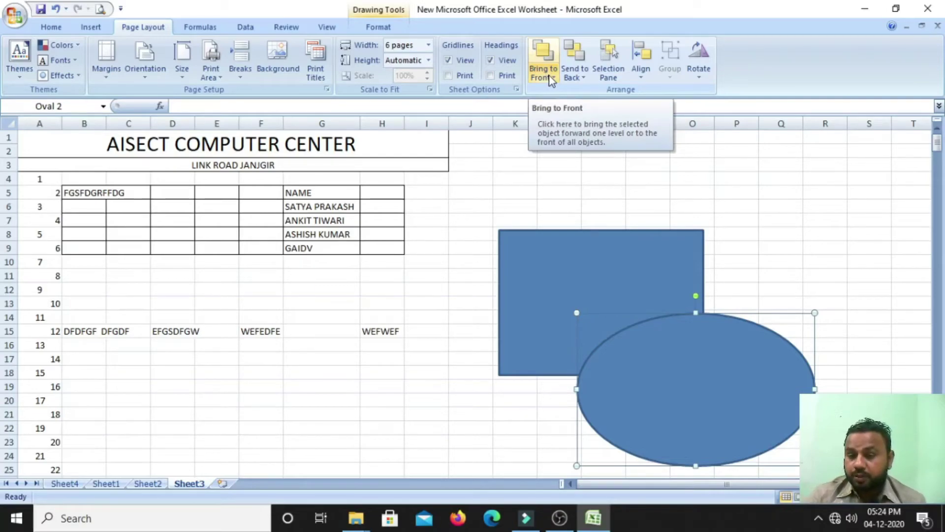
pyautogui.click(606, 293)
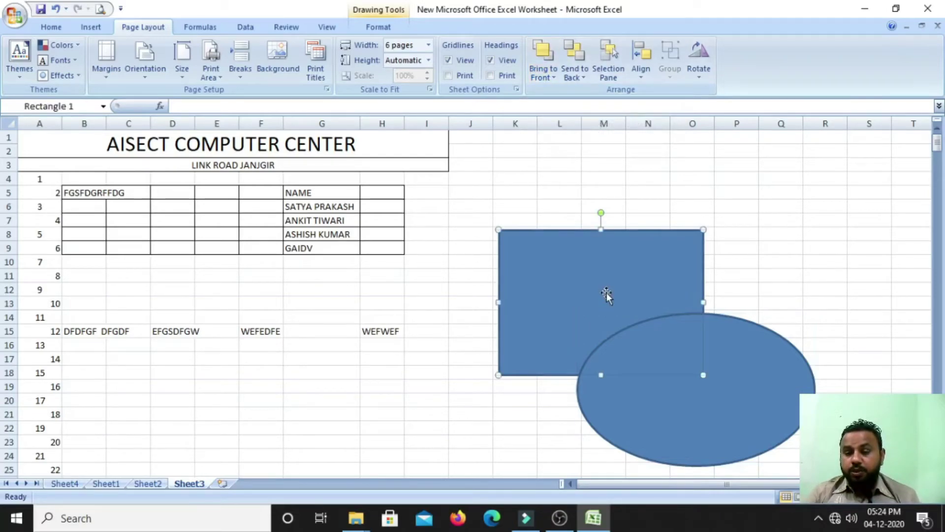
pyautogui.click(543, 76)
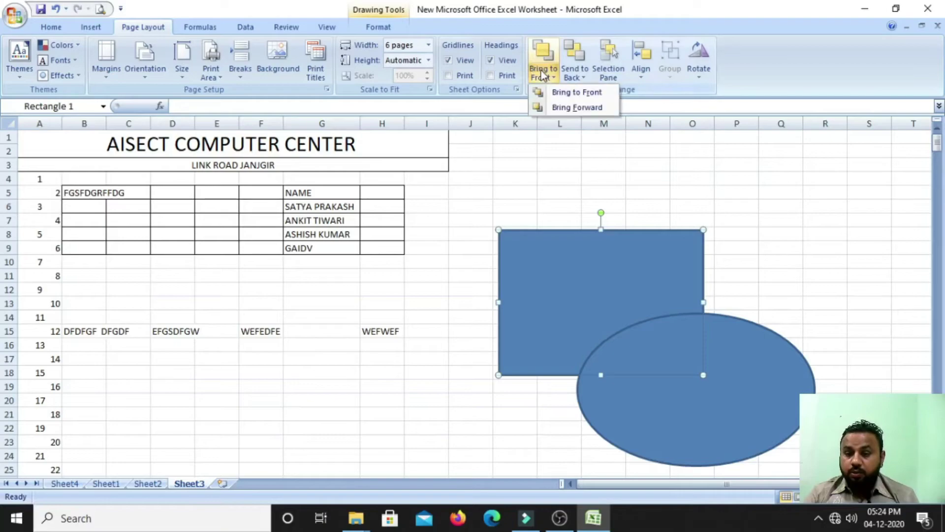
pyautogui.click(556, 91)
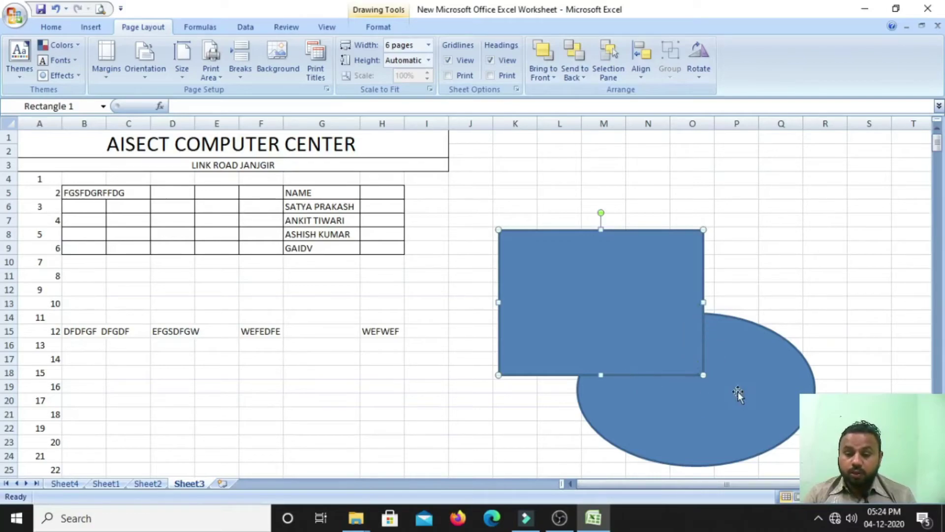
# Step: Bring the oval to the front so it overlaps the rectangle
pyautogui.click(737, 369)
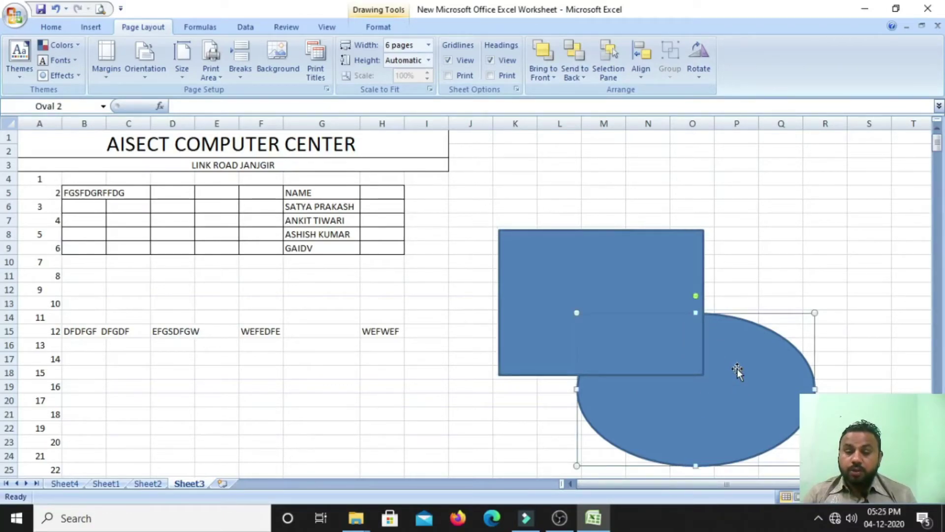
pyautogui.click(542, 74)
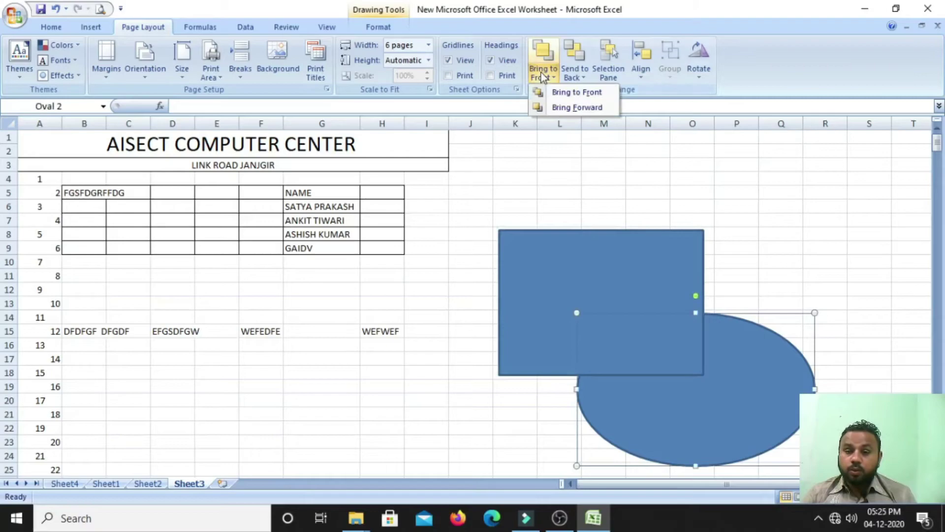
pyautogui.click(559, 92)
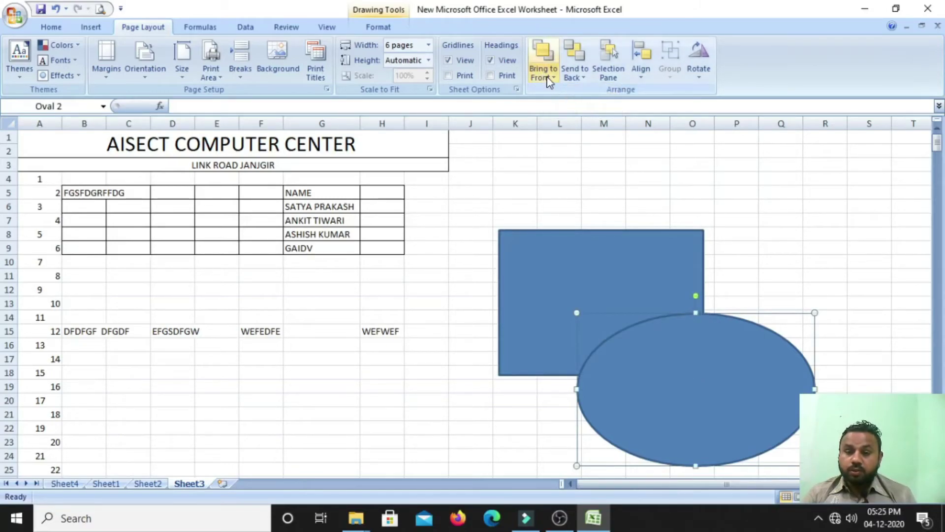
# Step: Send the oval to the back, behind the rectangle
pyautogui.click(544, 74)
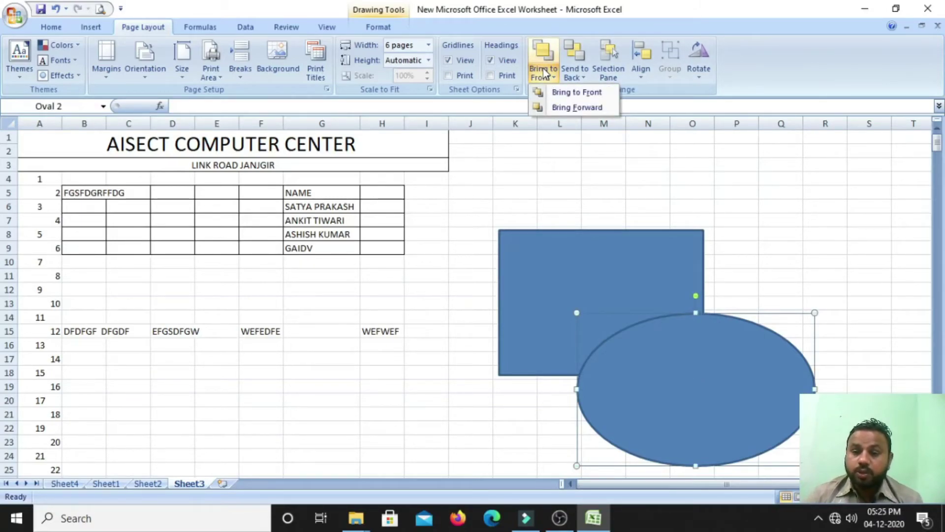
pyautogui.click(774, 207)
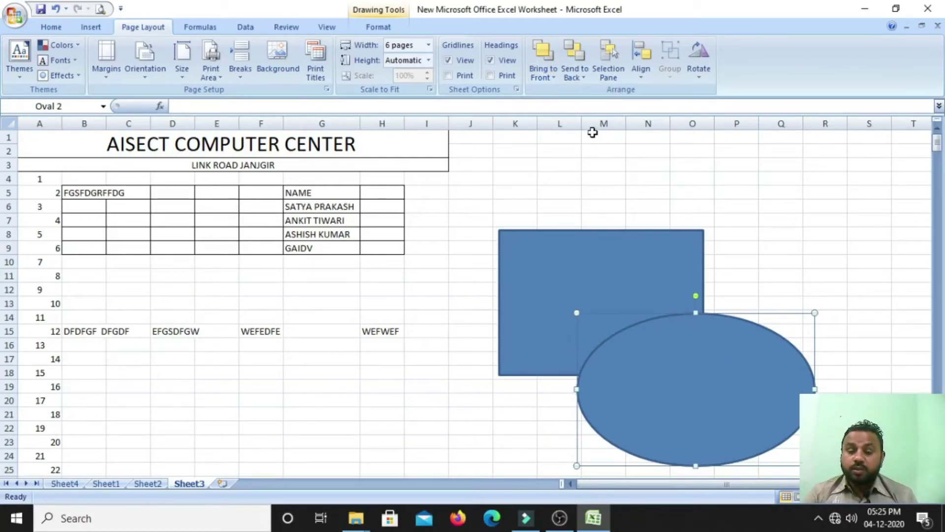
pyautogui.click(575, 75)
pyautogui.click(593, 92)
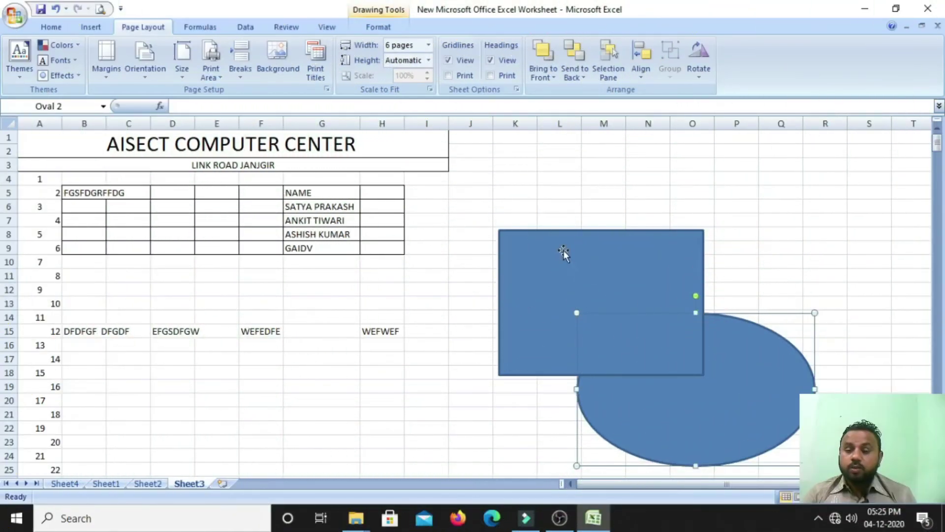
# Step: Add the text "SDFVSDFGVFSDVDVFDSGFSDGBSDFGVSD" inside the rectangle and move the rectangle down over the oval
pyautogui.click(564, 252)
pyautogui.rightClick(564, 253)
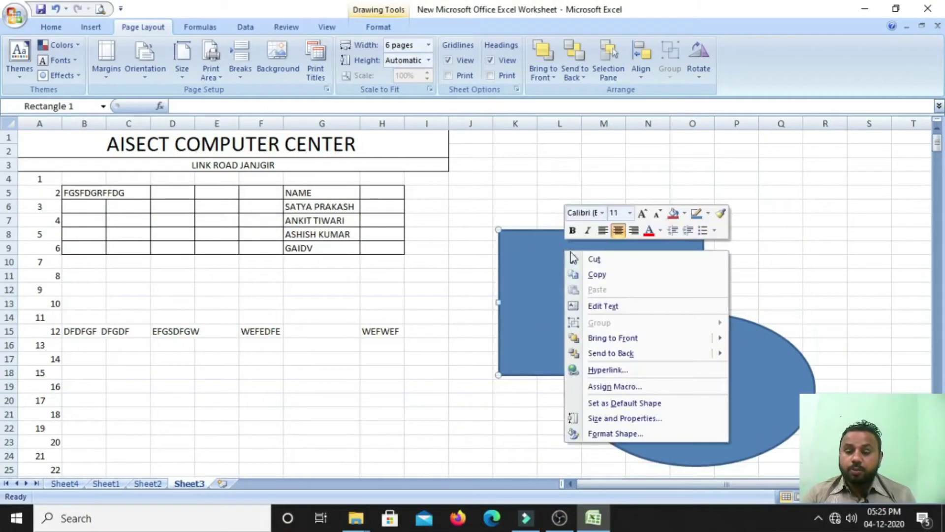
pyautogui.click(601, 306)
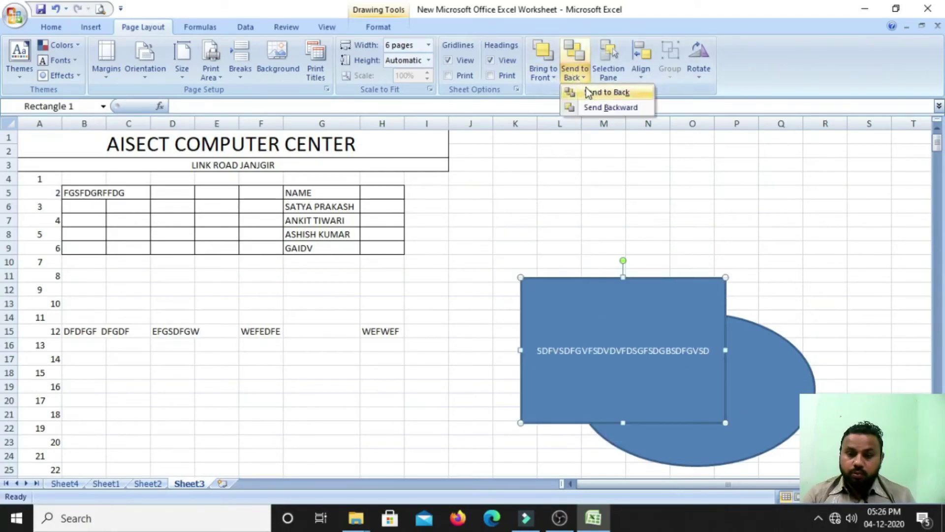
# Step: Send the rectangle to the back, behind the oval, and bring it forward again
pyautogui.click(589, 92)
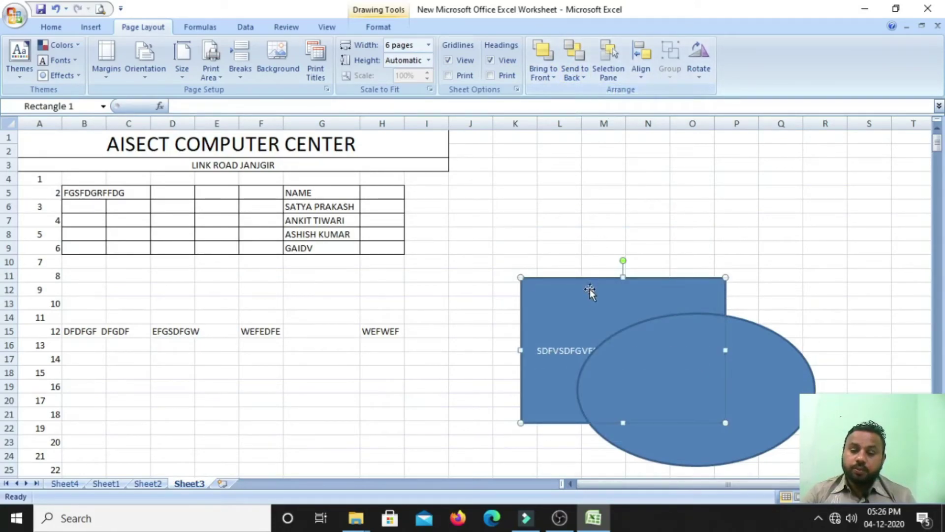
pyautogui.click(550, 82)
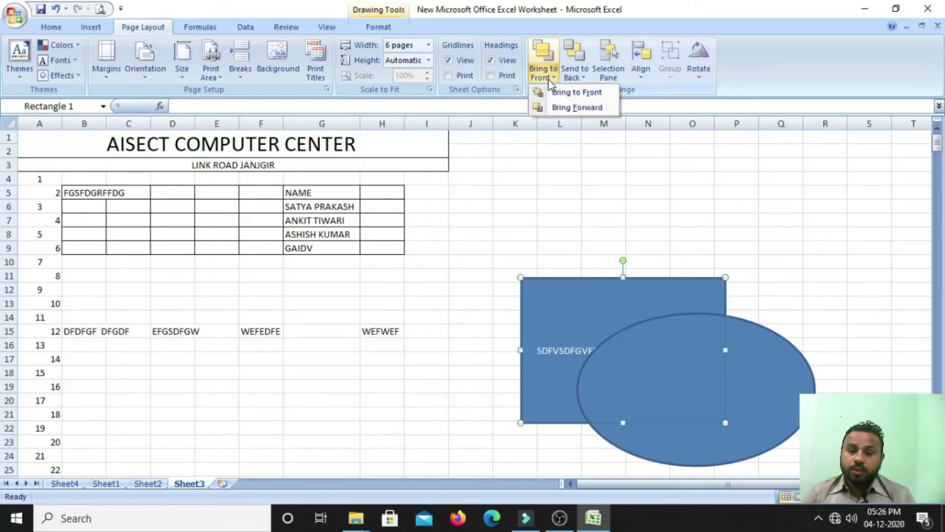
pyautogui.click(568, 105)
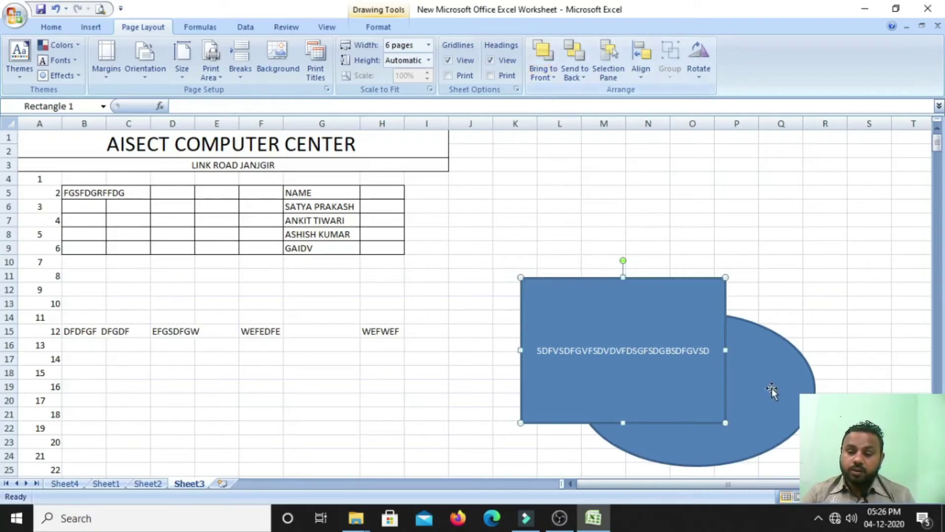
# Step: Bring the oval forward so it overlaps the rectangle, and deselect it
pyautogui.click(728, 351)
pyautogui.click(546, 74)
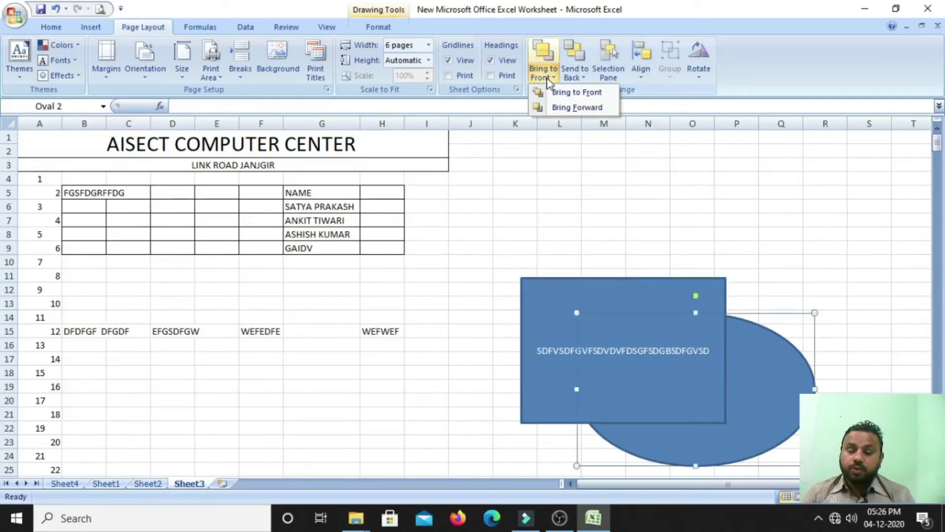
pyautogui.click(568, 107)
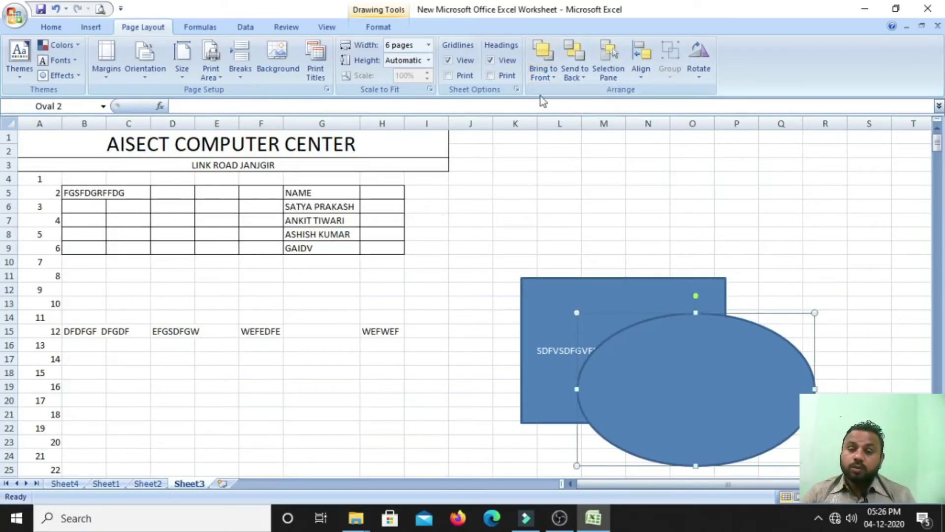
pyautogui.click(550, 78)
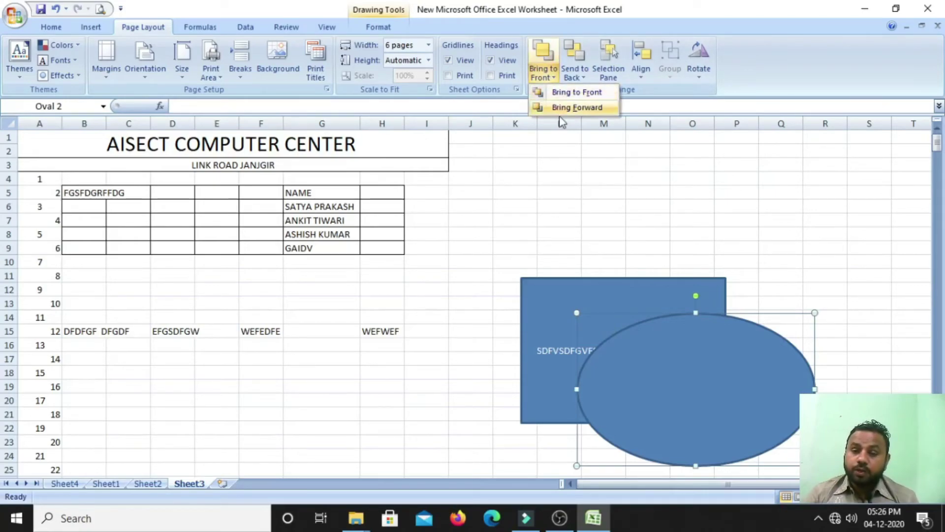
pyautogui.click(577, 228)
pyautogui.click(641, 190)
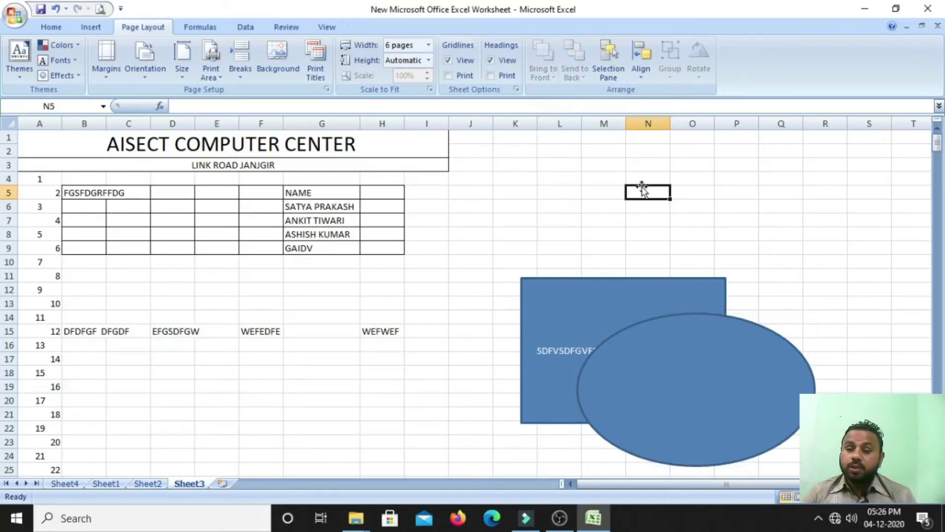
# Step: Show the list of shapes on this sheet and select Oval 2 and Rectangle 1 from it in turn
pyautogui.click(610, 72)
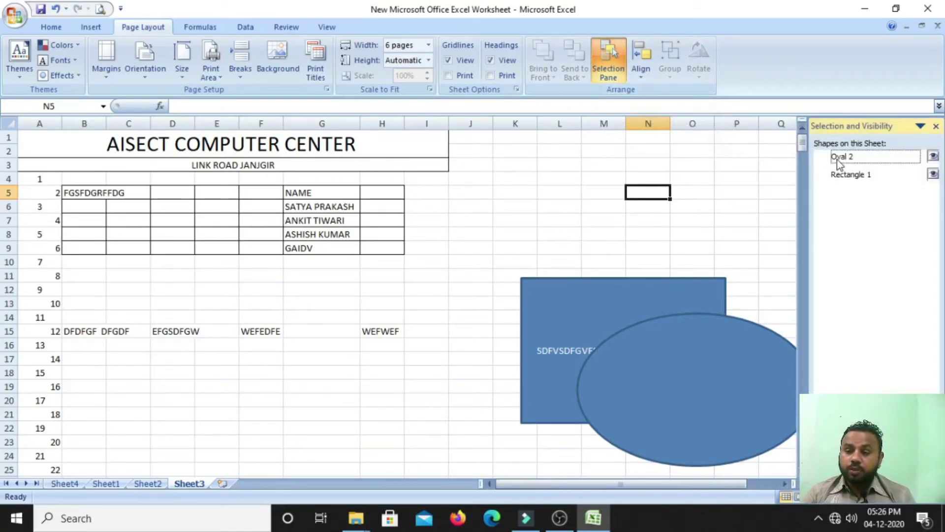
pyautogui.click(838, 158)
pyautogui.click(850, 176)
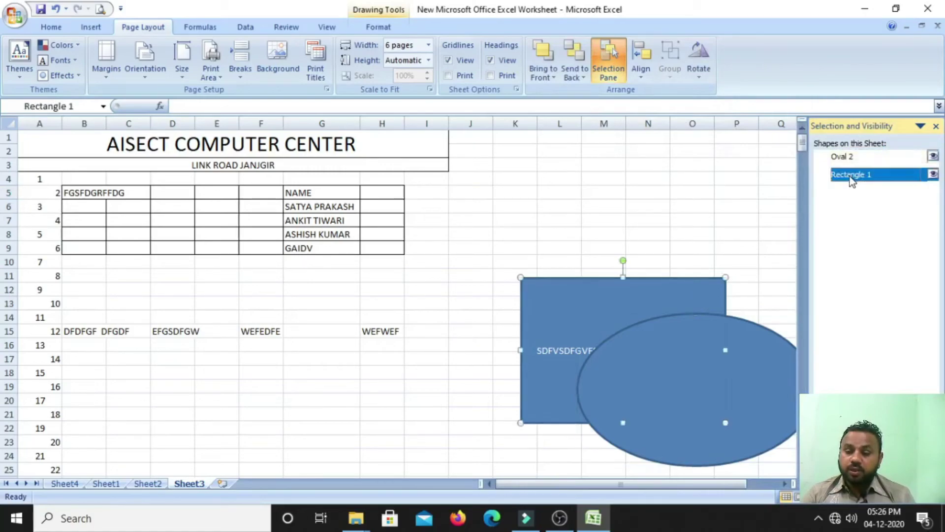
pyautogui.click(841, 159)
pyautogui.click(848, 176)
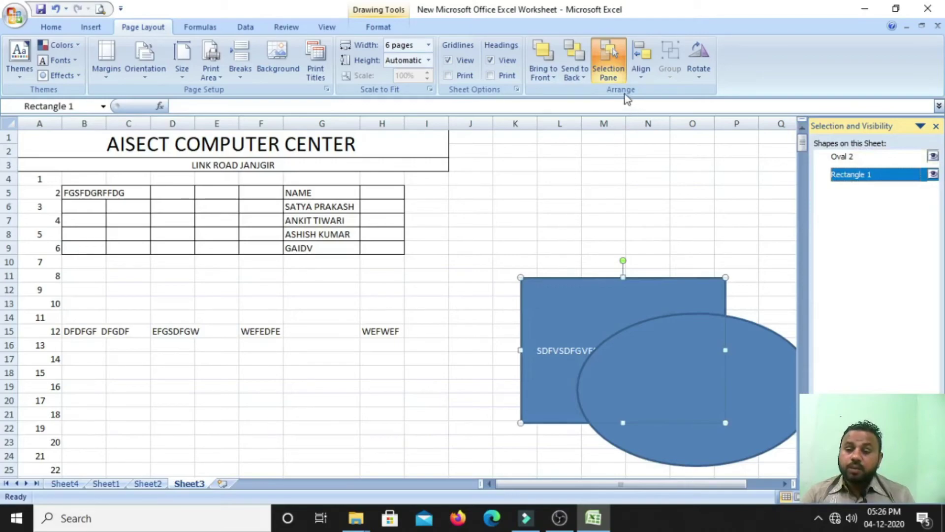
# Step: View the alignment options for the rectangle and widen column G
pyautogui.click(639, 74)
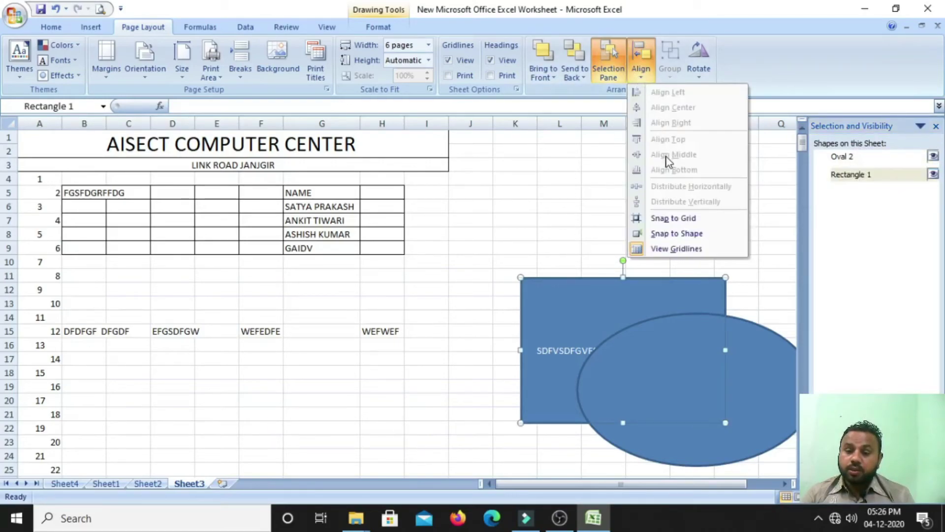
pyautogui.click(465, 253)
pyautogui.click(468, 234)
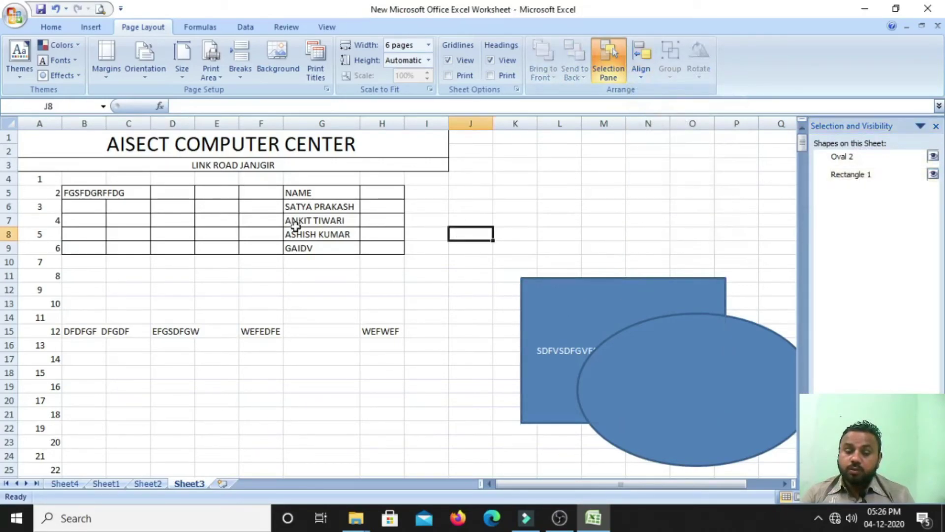
pyautogui.click(312, 219)
pyautogui.moveTo(360, 125); pyautogui.dragTo(410, 129)
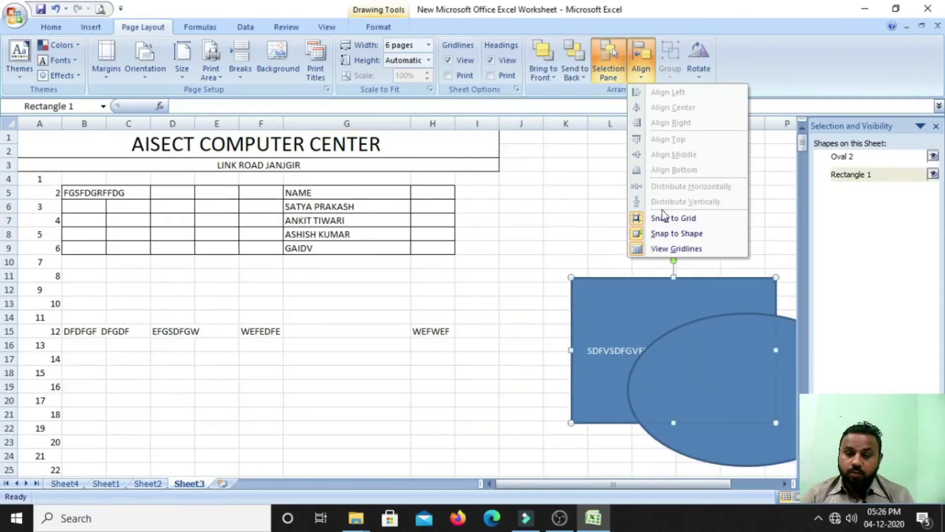
# Step: Hide the worksheet gridlines through the alignment options and show them again
pyautogui.click(667, 249)
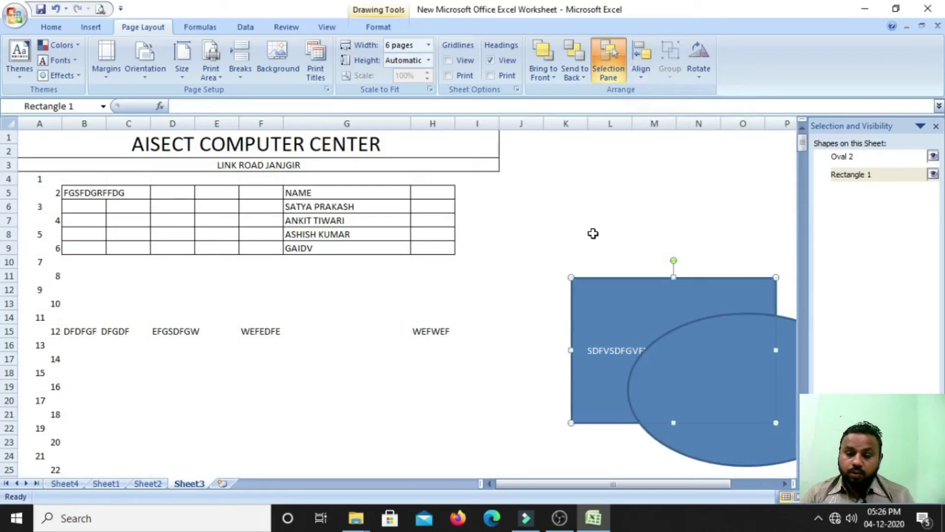
pyautogui.click(642, 73)
pyautogui.click(665, 249)
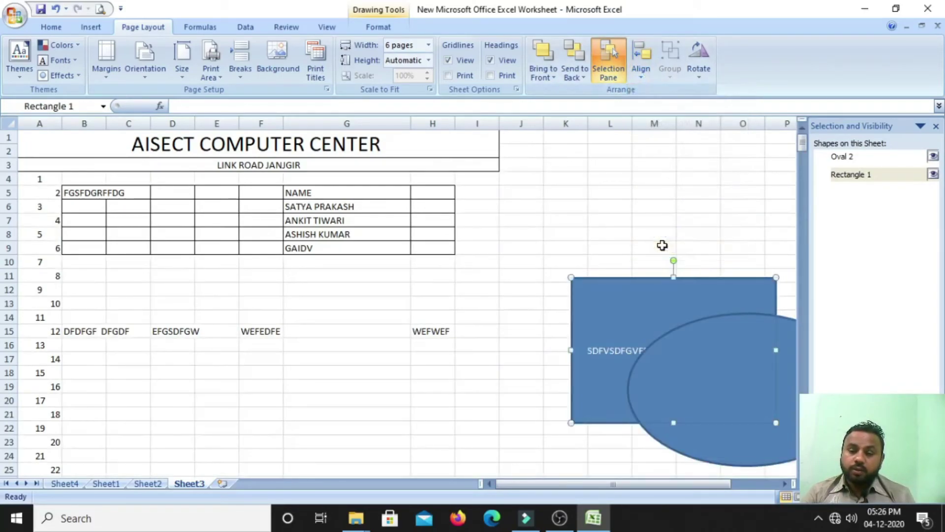
pyautogui.click(545, 251)
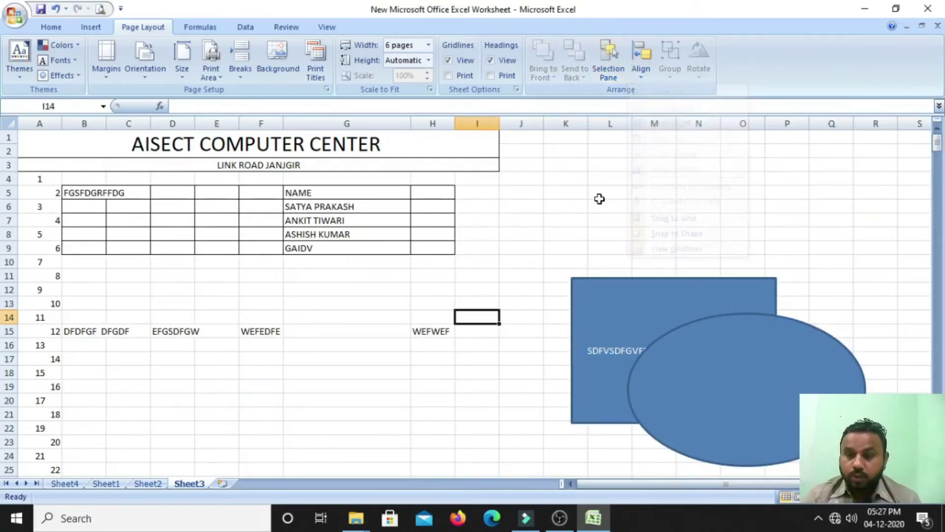
pyautogui.click(734, 164)
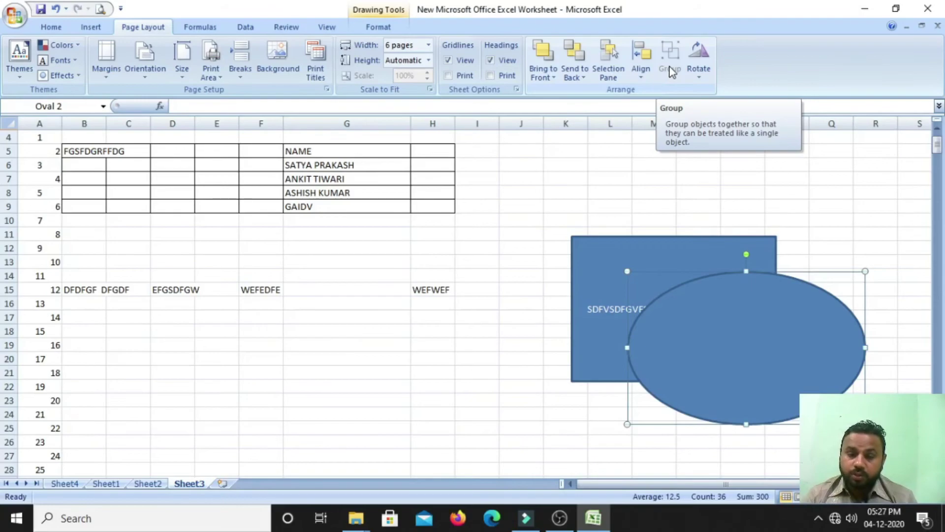
pyautogui.click(373, 341)
pyautogui.click(523, 204)
pyautogui.click(334, 358)
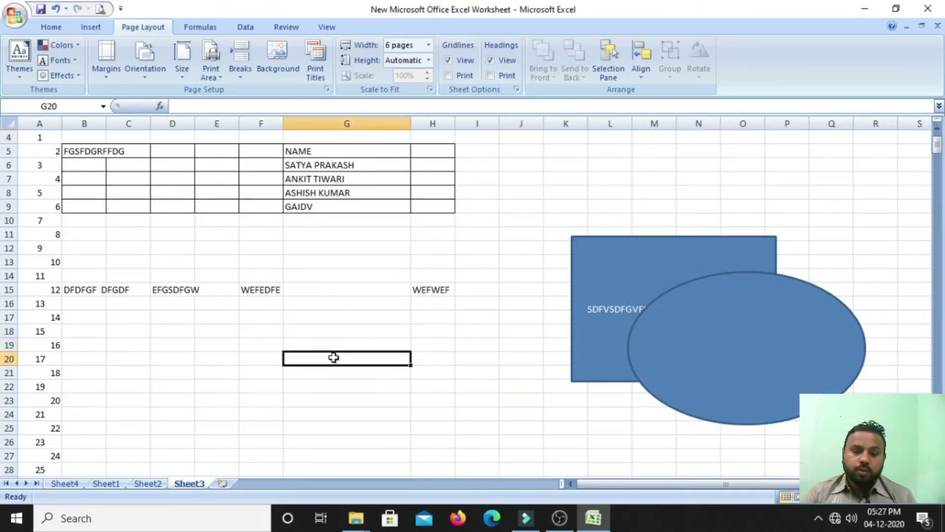
# Step: Insert a new embedded Paint picture object at cell D20
pyautogui.click(166, 359)
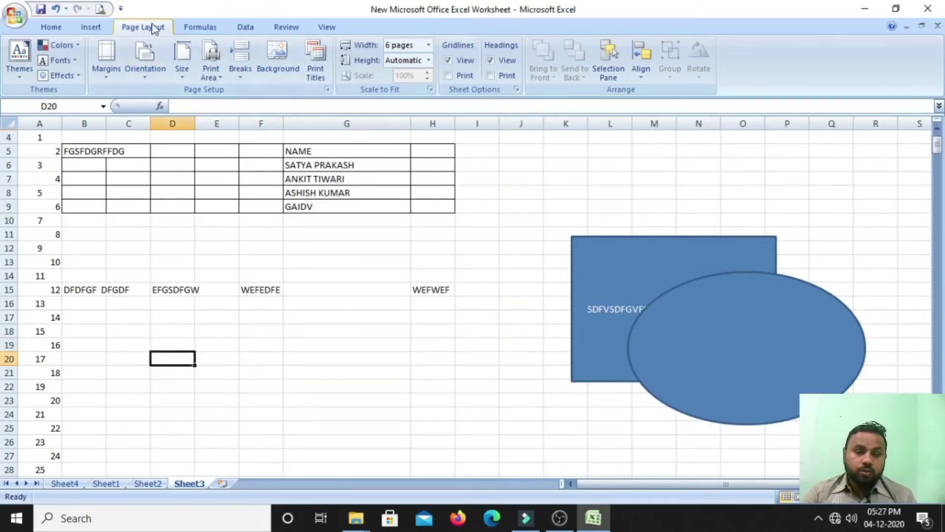
pyautogui.click(92, 28)
pyautogui.click(621, 58)
pyautogui.click(635, 157)
pyautogui.click(798, 284)
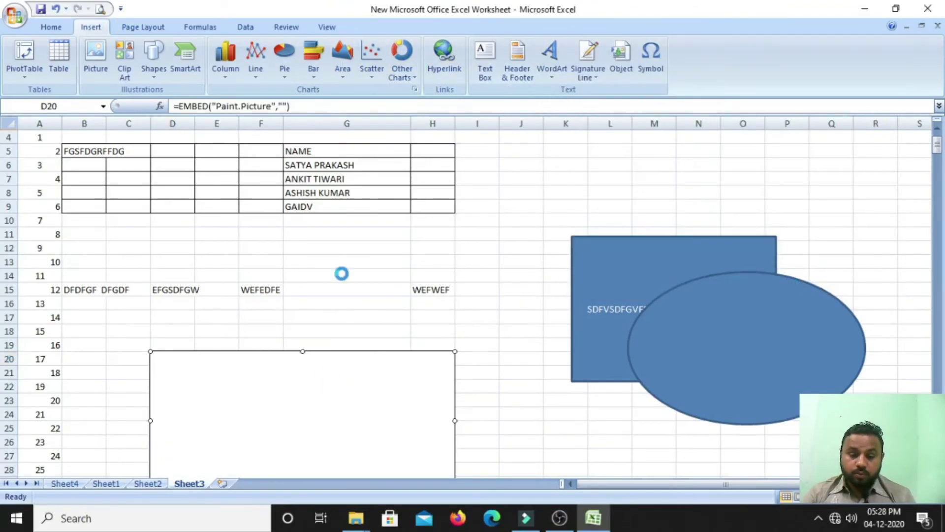
# Step: Draw a freehand scribble of overlapping loops in the embedded Paint picture and return to the worksheet
pyautogui.moveTo(154, 167); pyautogui.dragTo(217, 262)
pyautogui.click(834, 63)
pyautogui.click(485, 375)
pyautogui.scroll(-2, 510, 256)
pyautogui.moveTo(345, 289); pyautogui.dragTo(418, 354)
# Step: Insert a new OpenDocument Text object at cell J19
pyautogui.click(534, 263)
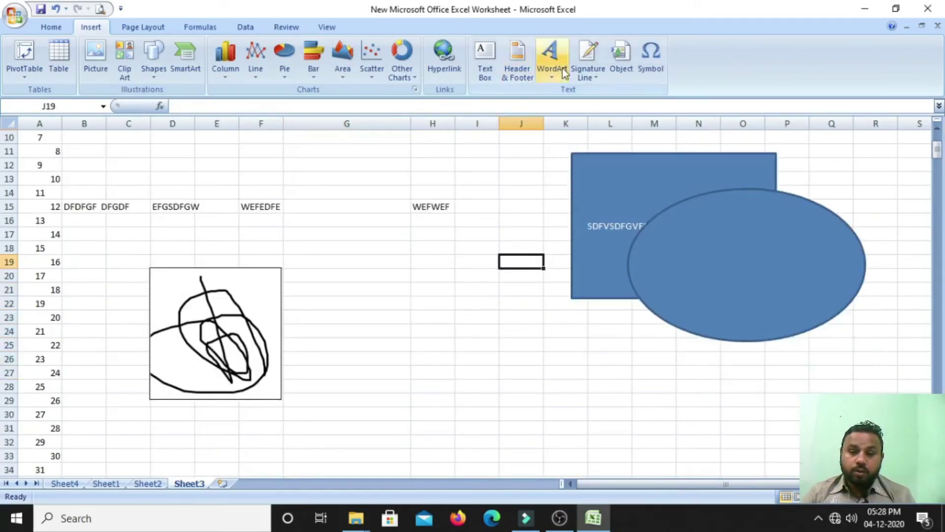
pyautogui.click(621, 59)
pyautogui.scroll(-5, 660, 153)
pyautogui.click(608, 157)
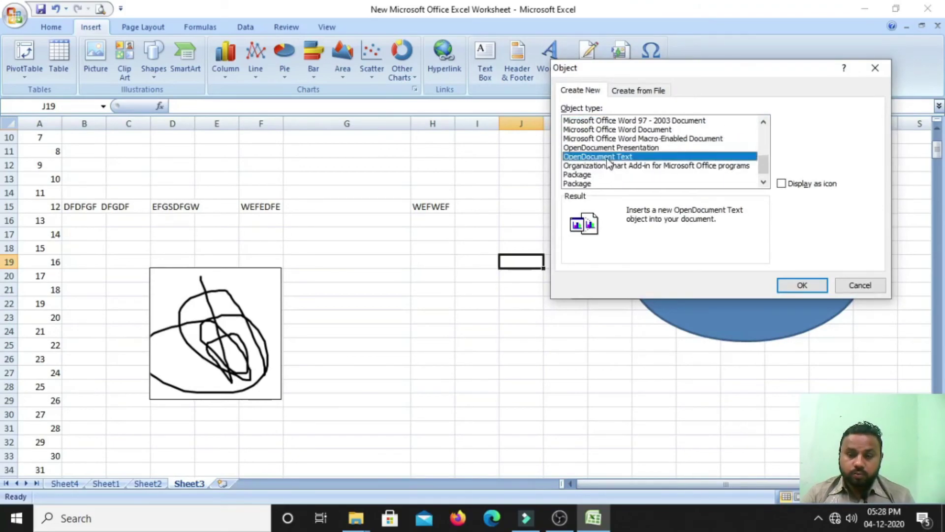
pyautogui.click(802, 285)
# Step: Enter "SDFVDSZCVFGSDFVDZVSDFGSVBDFBH" in the embedded text object and return to the worksheet
pyautogui.write('SDFVDSZCVFGSDFVDZVSDFGSVBDFBH')
pyautogui.press('Escape')
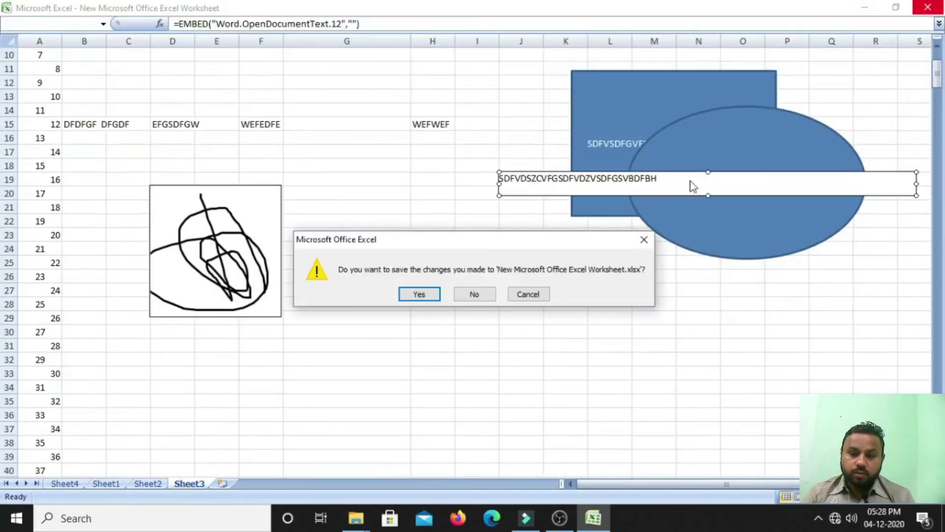
pyautogui.click(450, 249)
pyautogui.click(746, 276)
pyautogui.click(402, 224)
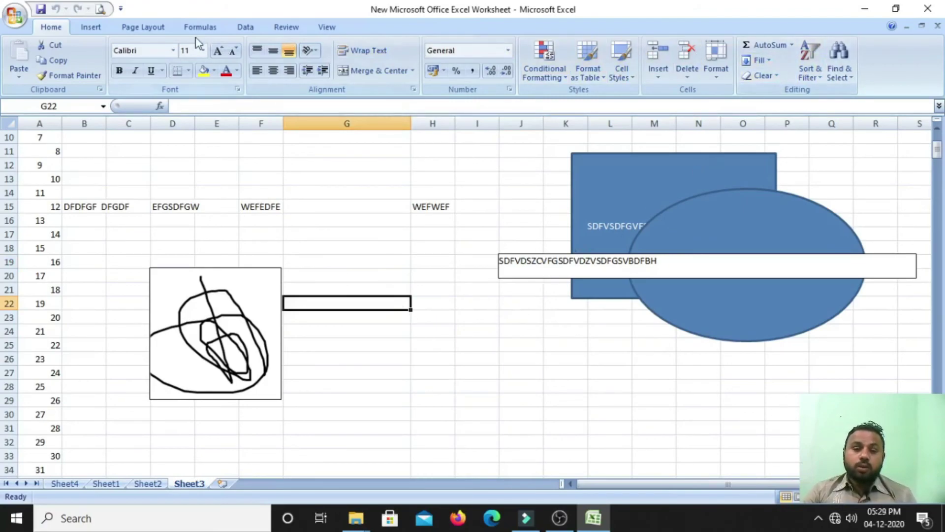
# Step: Group the scribble picture and the embedded text object together
pyautogui.click(159, 29)
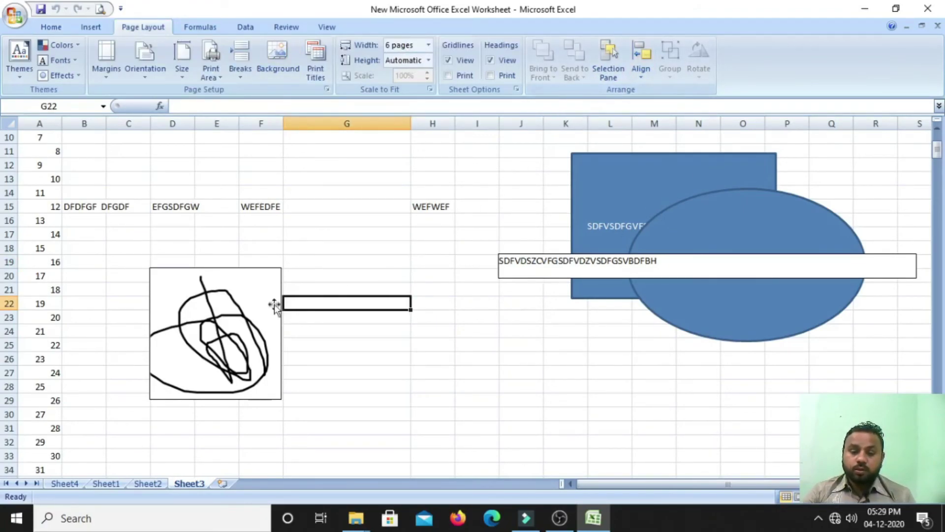
pyautogui.click(237, 303)
pyautogui.keyDown('ctrl'); pyautogui.click(521, 273); pyautogui.keyUp('ctrl')
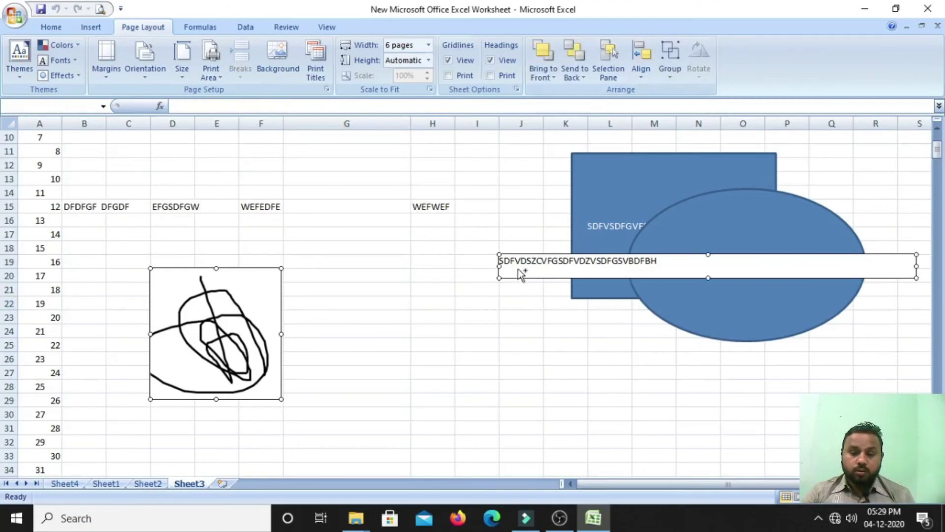
pyautogui.click(671, 69)
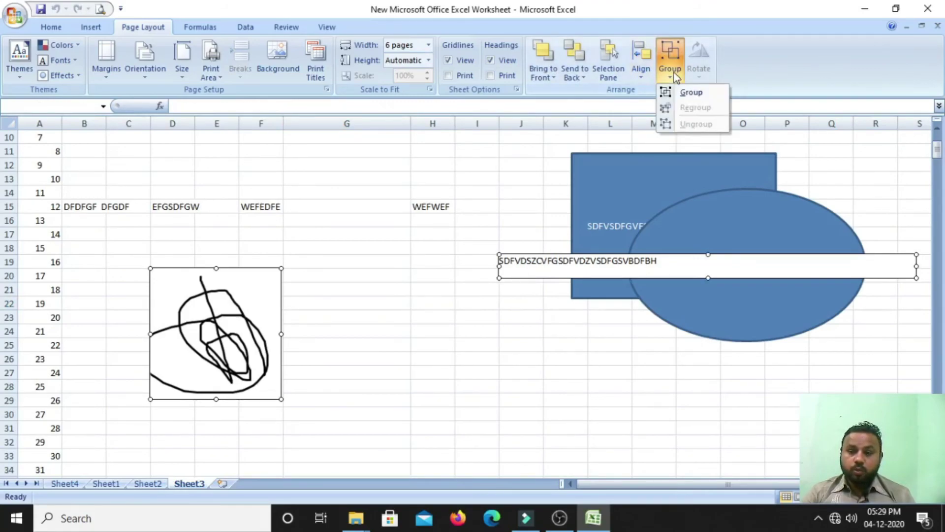
pyautogui.click(687, 93)
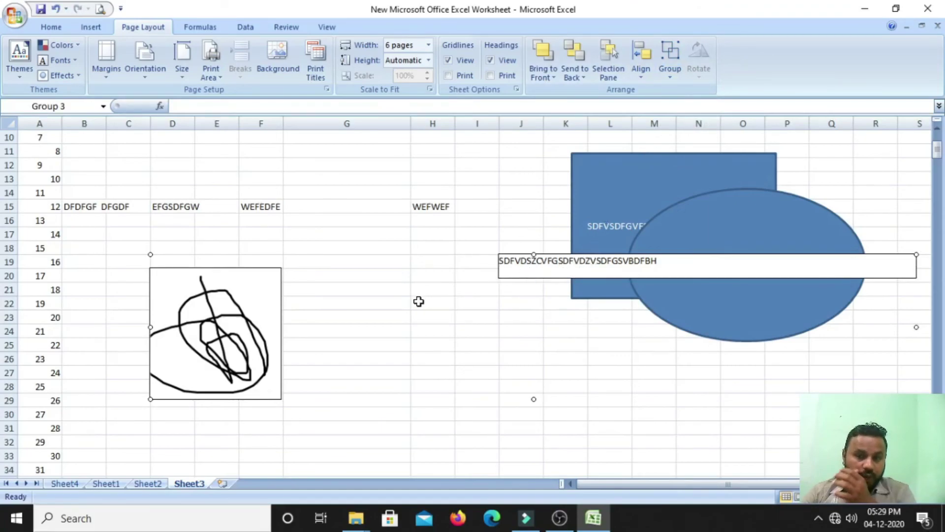
# Step: Check how the grouped picture and text object behave when the picture is selected
pyautogui.click(671, 72)
pyautogui.click(672, 72)
pyautogui.click(501, 382)
pyautogui.click(199, 353)
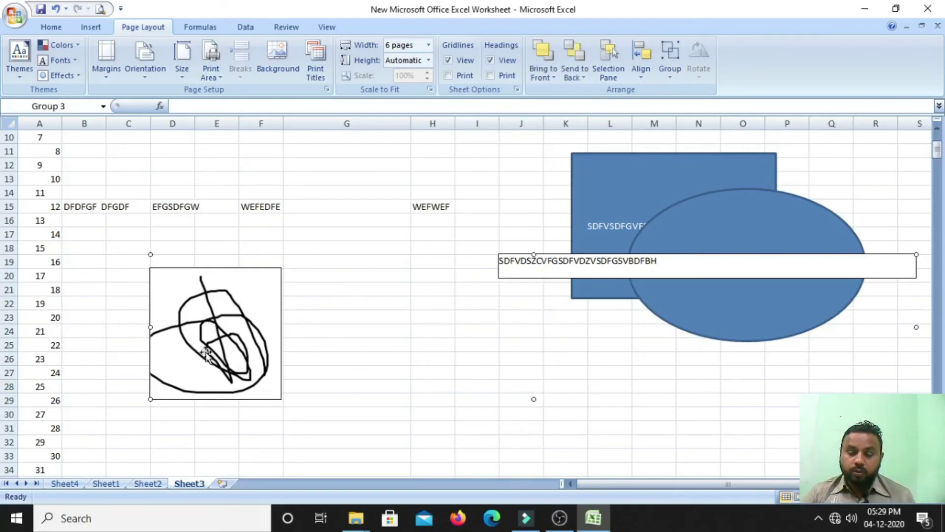
pyautogui.click(378, 329)
pyautogui.click(213, 288)
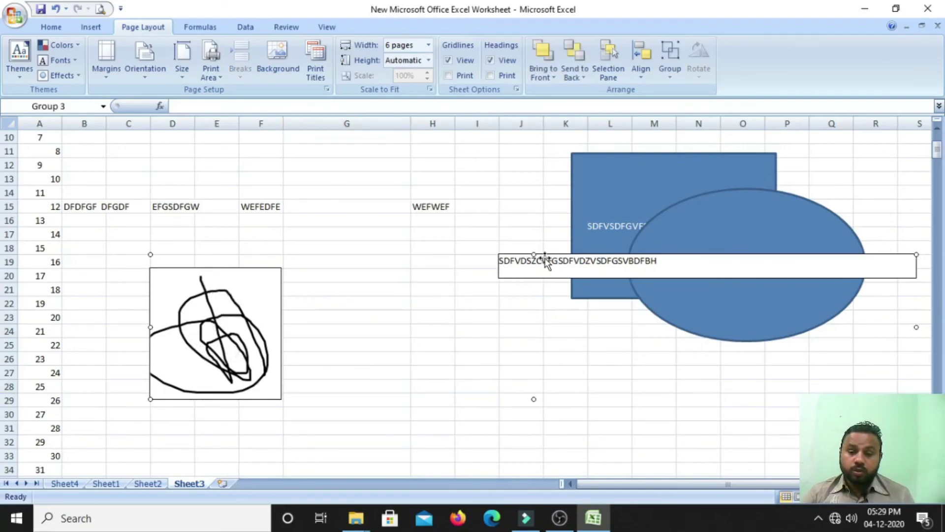
pyautogui.click(442, 317)
# Step: Ungroup the scribble picture and the embedded text object
pyautogui.click(242, 331)
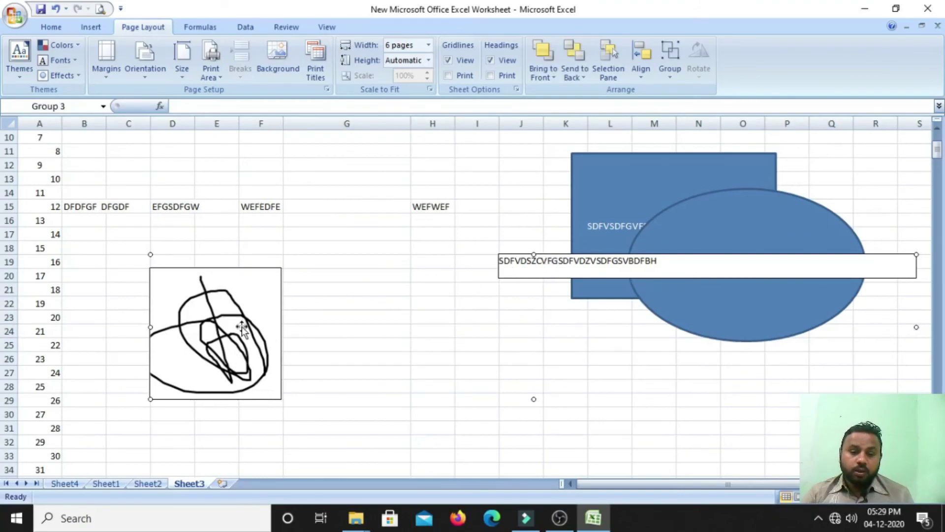
pyautogui.click(677, 79)
pyautogui.click(694, 124)
pyautogui.click(448, 316)
# Step: Select the picture and the text object one after another to check that each is selected separately
pyautogui.click(279, 318)
pyautogui.click(517, 272)
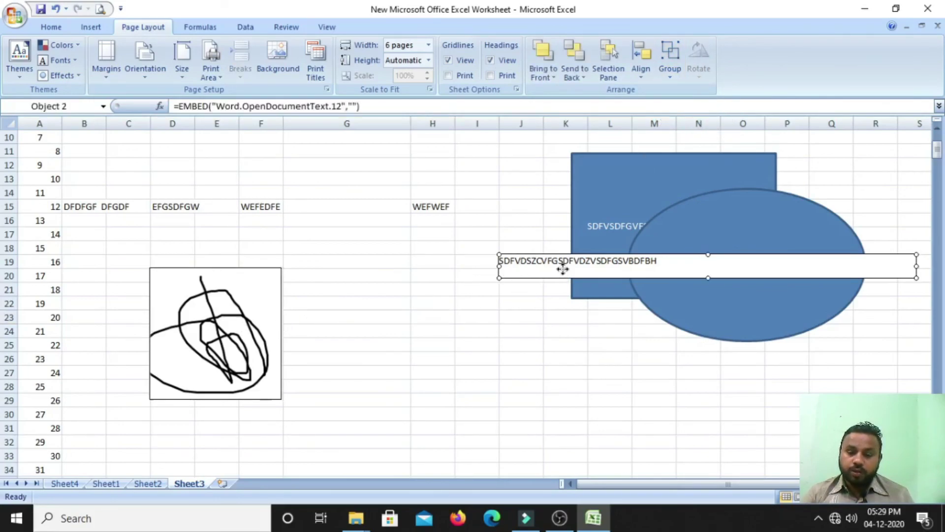
pyautogui.click(234, 324)
pyautogui.click(662, 243)
pyautogui.click(603, 269)
pyautogui.click(187, 301)
pyautogui.click(527, 260)
pyautogui.click(462, 290)
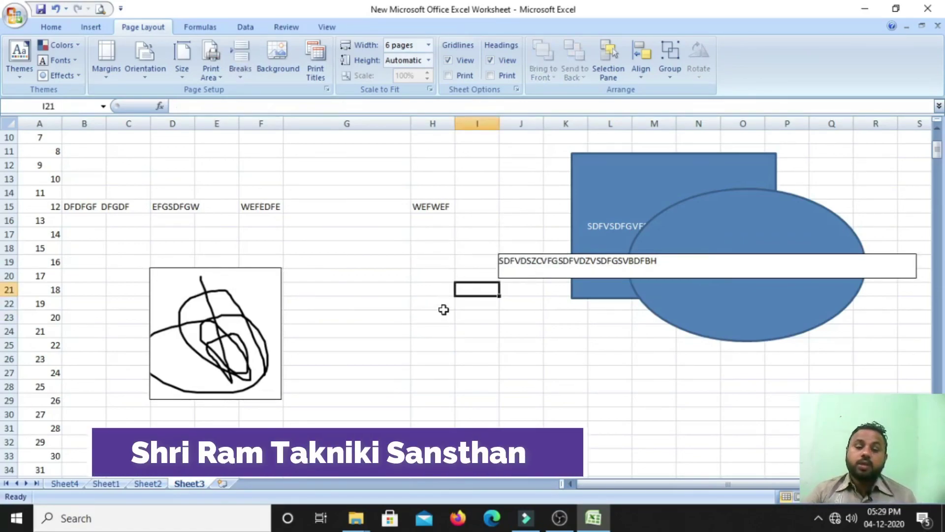
pyautogui.click(440, 315)
pyautogui.click(408, 301)
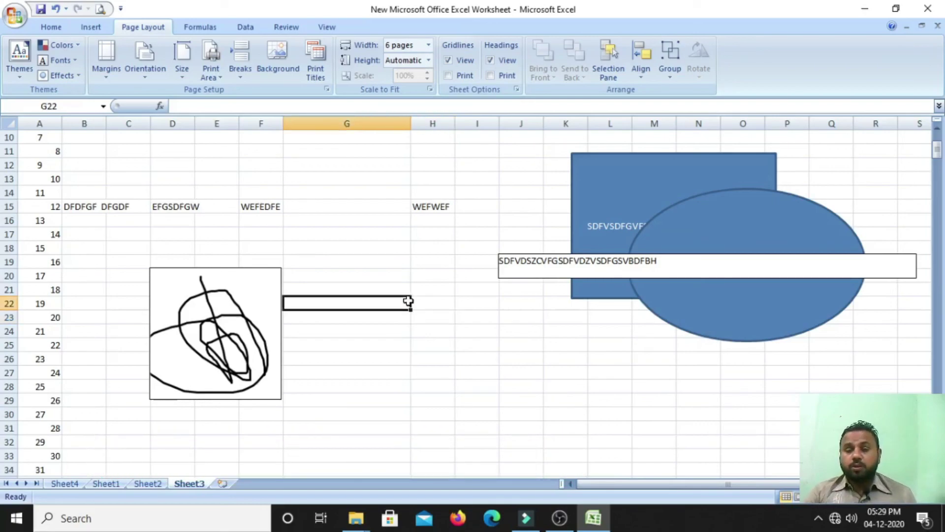
pyautogui.click(586, 359)
pyautogui.click(445, 358)
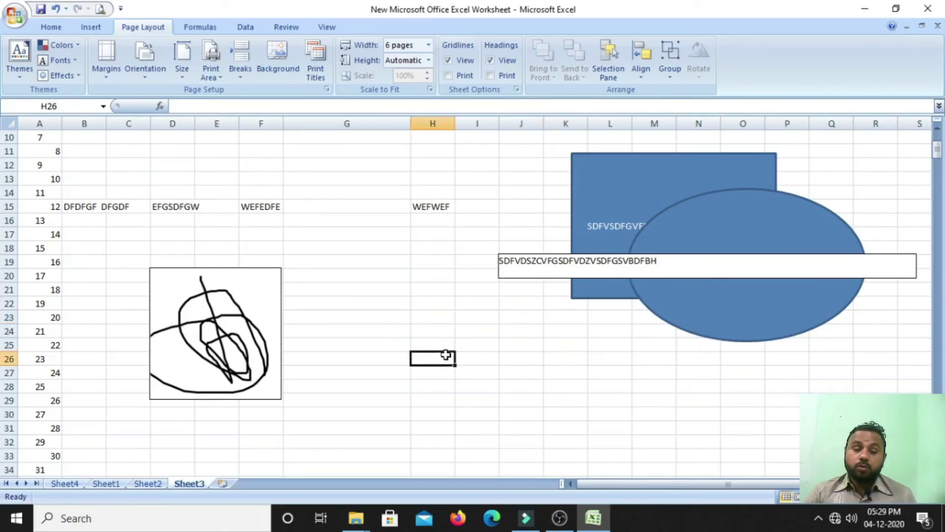
pyautogui.click(772, 372)
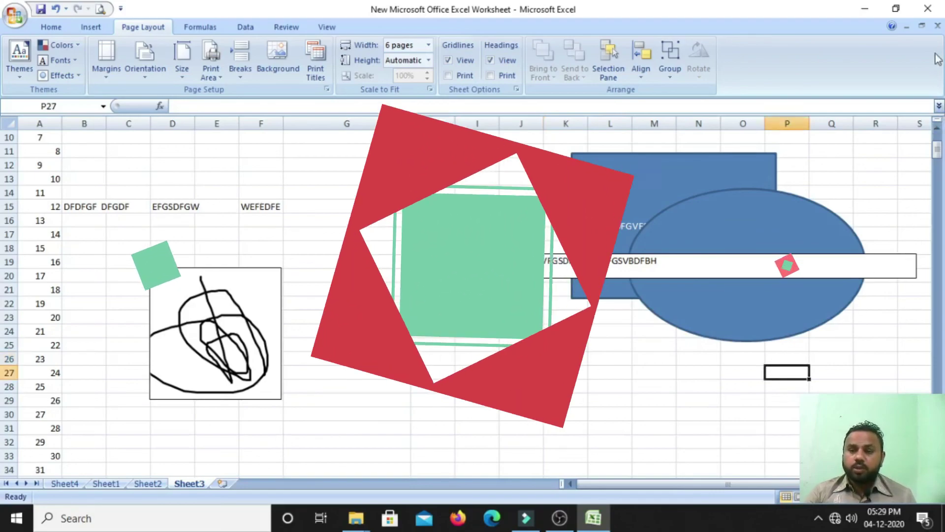